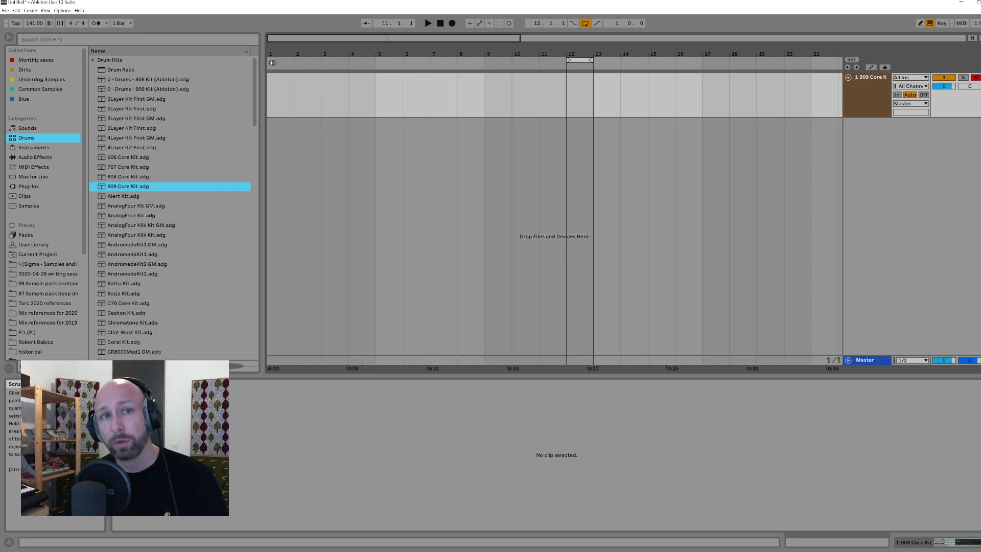
pyautogui.click(442, 23)
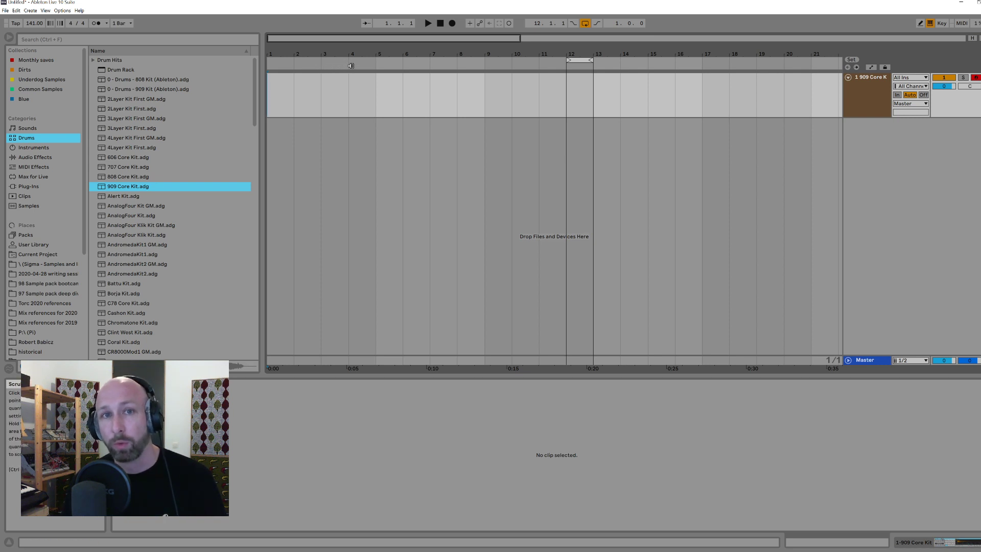
pyautogui.moveTo(376, 84); pyautogui.dragTo(359, 95)
pyautogui.click(375, 95)
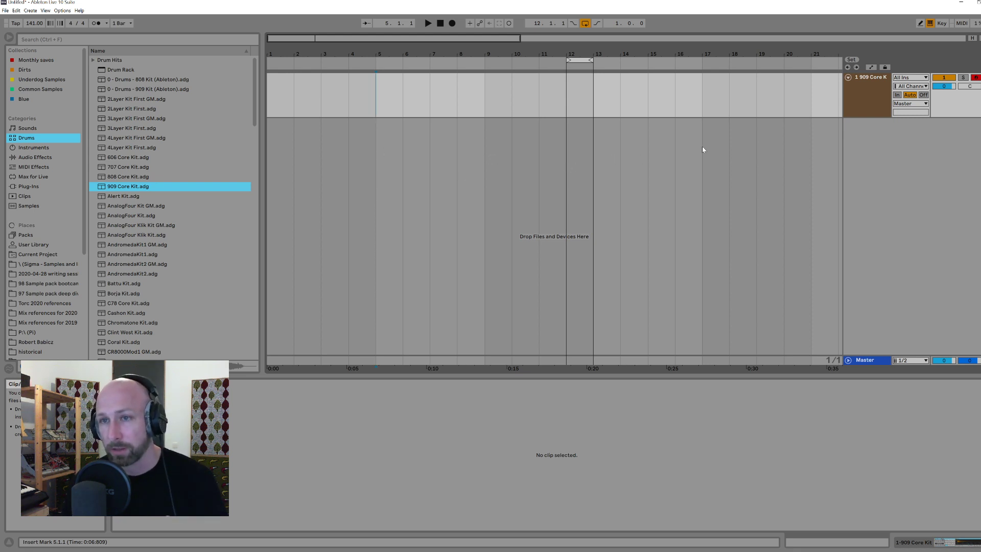
pyautogui.moveTo(269, 94); pyautogui.dragTo(380, 95)
pyautogui.click(379, 95)
pyautogui.keyDown('shift'); pyautogui.click(487, 97); pyautogui.keyUp('shift')
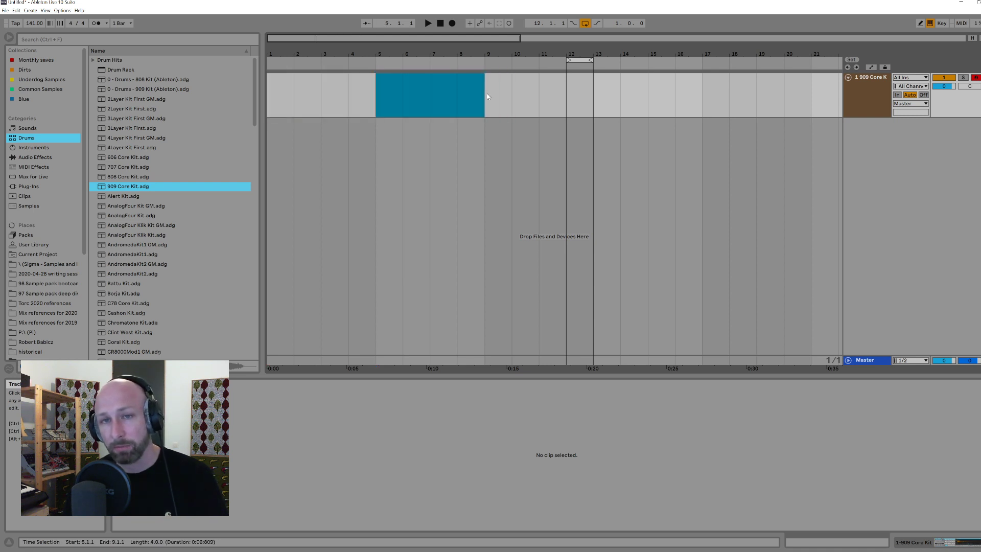
pyautogui.moveTo(375, 90); pyautogui.dragTo(486, 88)
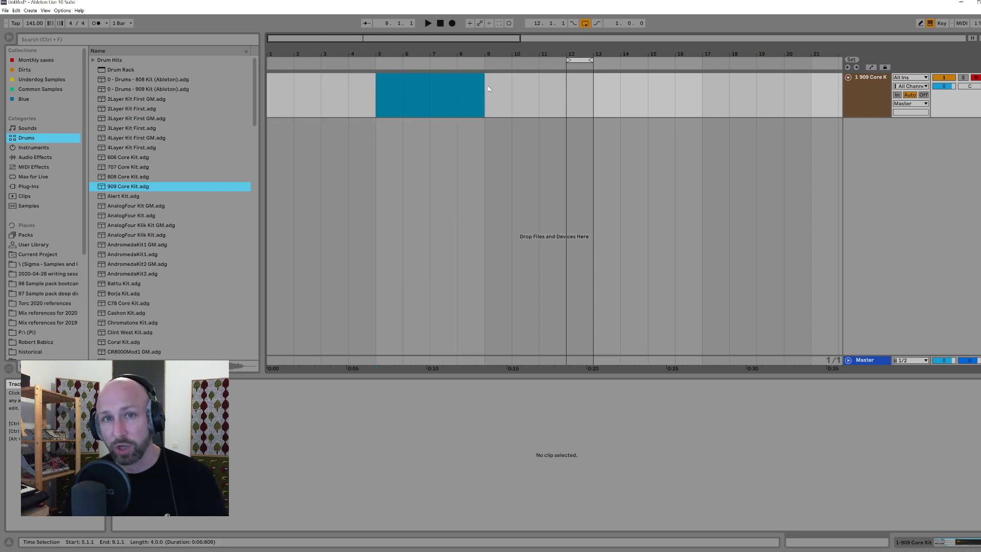
pyautogui.click(484, 91)
# Step: Insert an empty one-bar MIDI clip at bar 1 on the 909 Core Kit track
pyautogui.moveTo(284, 51); pyautogui.dragTo(267, 87)
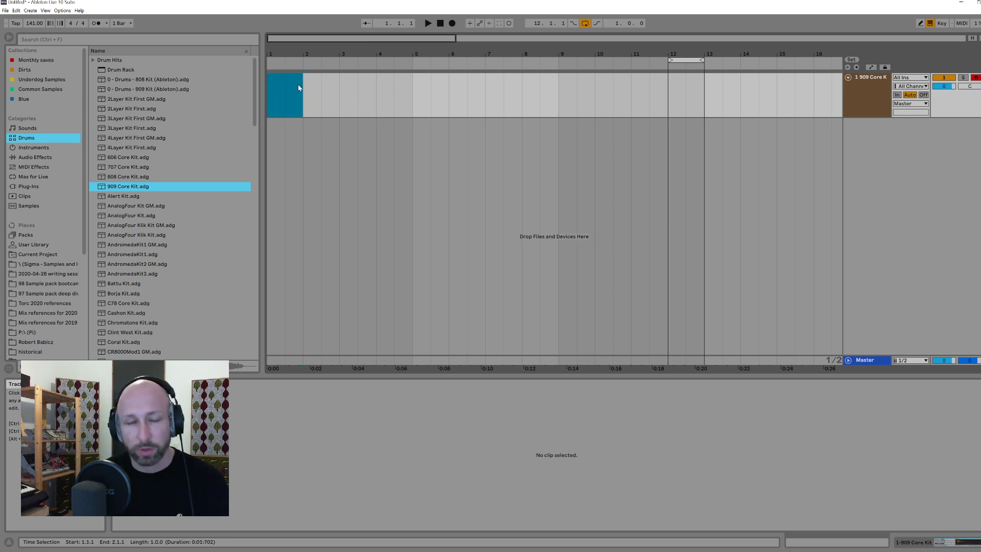
pyautogui.hotkey('ctrl', 'shift', 'm')
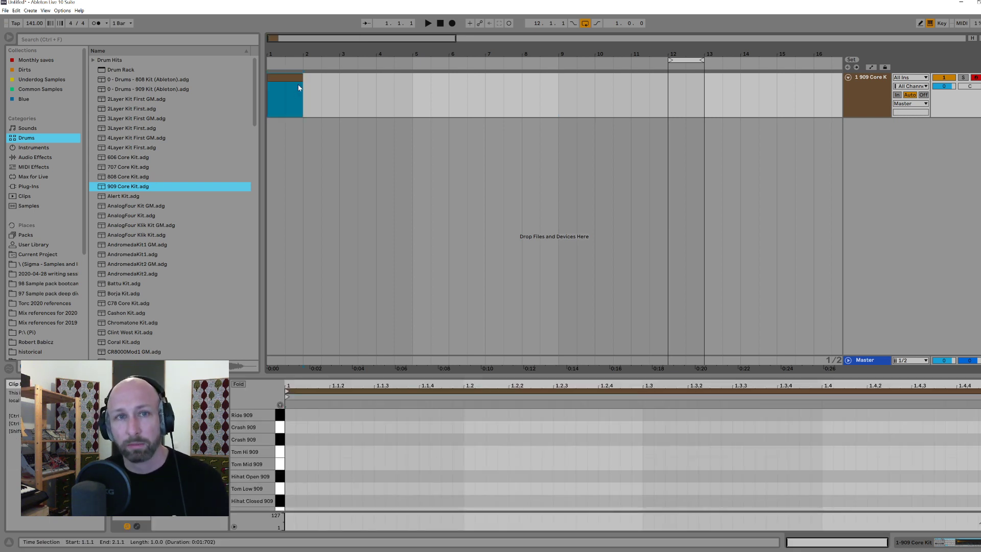
pyautogui.click(851, 93)
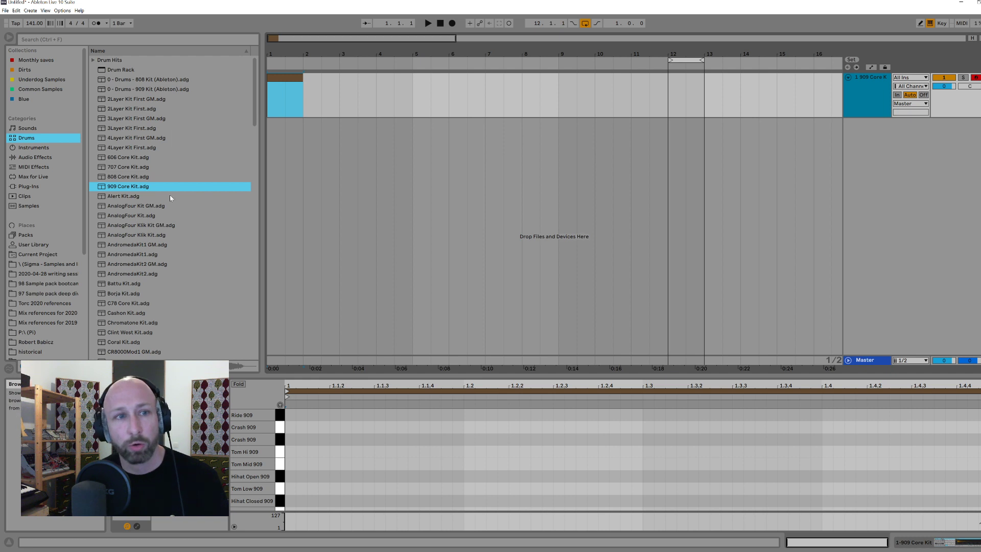
# Step: Set the clip's note editor to a fixed 1/16 grid, with the Kick 909 row in view
pyautogui.click(414, 474)
pyautogui.scroll(-3, 411, 475)
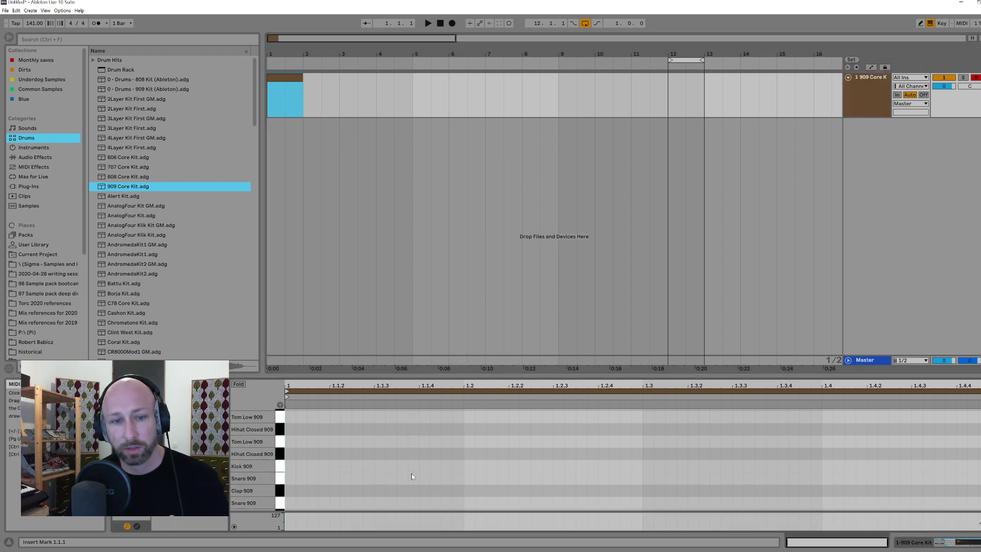
pyautogui.rightClick(376, 474)
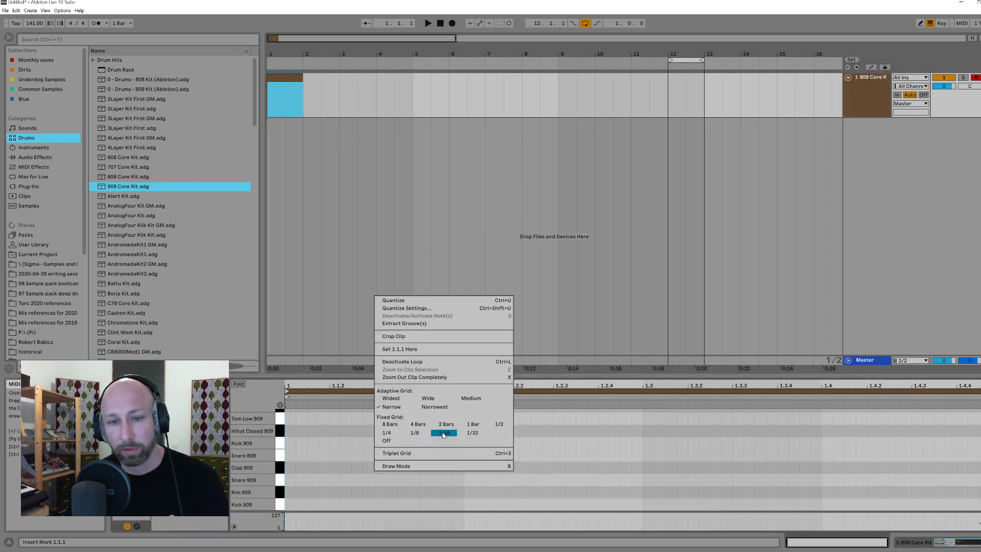
pyautogui.click(437, 434)
pyautogui.rightClick(459, 440)
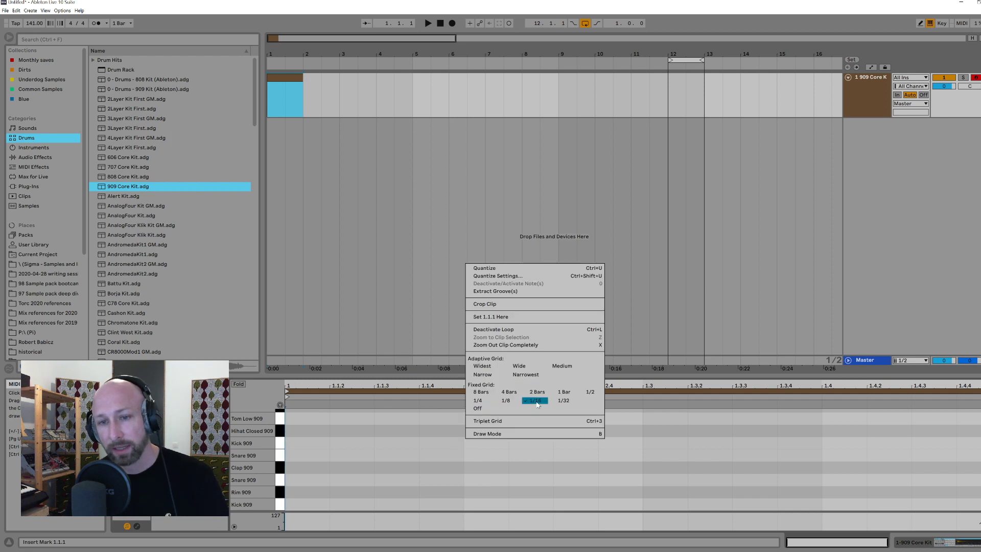
pyautogui.click(537, 402)
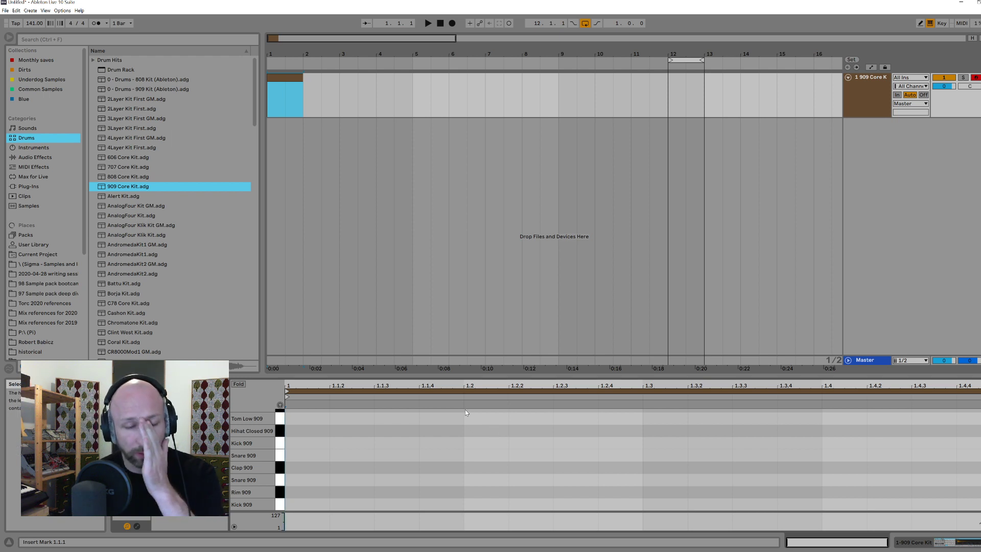
# Step: Enter a four-on-the-floor pattern of 1/16 Kick 909 notes on beats 1, 1.2, 1.3 and 1.4
pyautogui.doubleClick(309, 507)
pyautogui.moveTo(305, 506); pyautogui.dragTo(673, 506)
pyautogui.hotkey('ctrl', 'd')
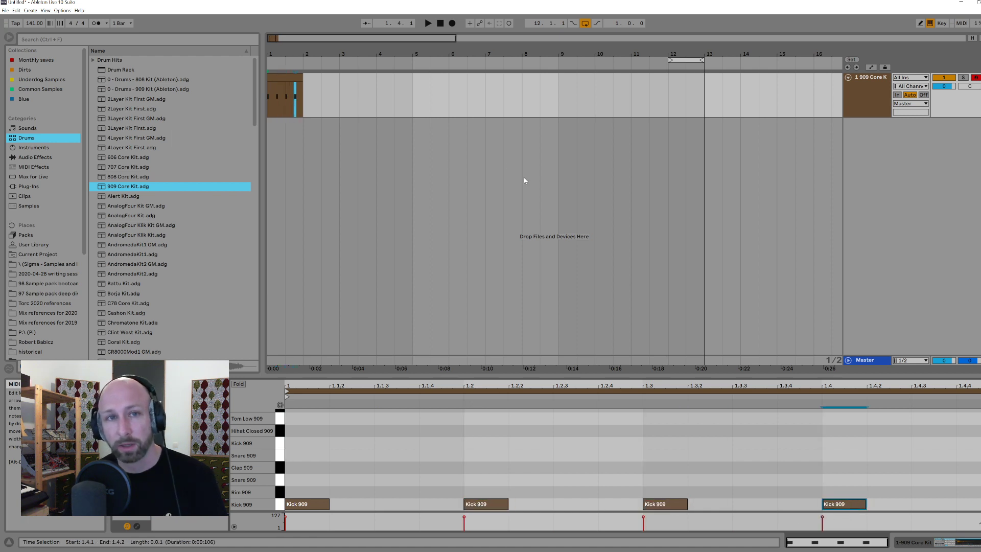
# Step: Repeat the one-bar kick clip to fill bars 1 to 8 and loop that eight-bar range
pyautogui.click(339, 101)
pyautogui.moveTo(303, 90); pyautogui.dragTo(557, 92)
pyautogui.hotkey('ctrl', 'l')
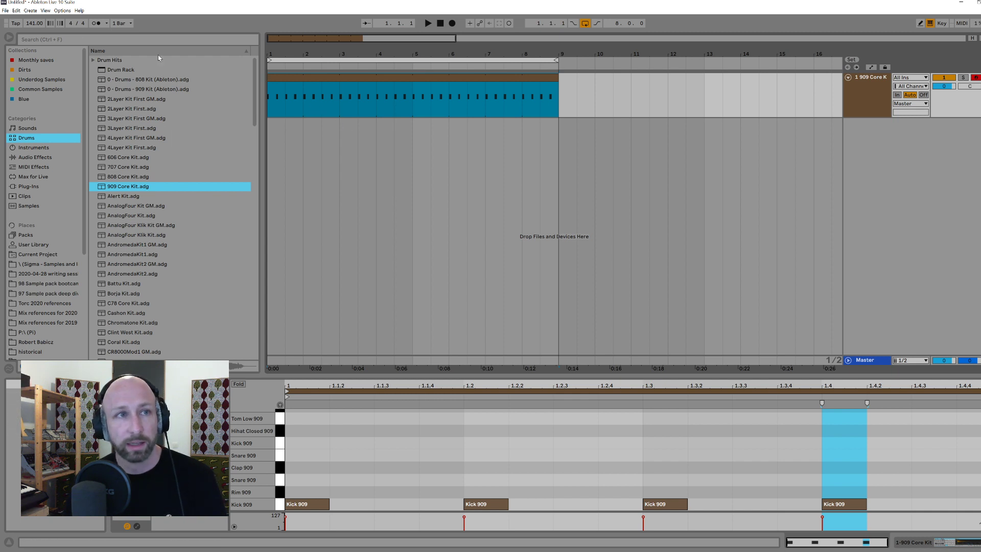
# Step: Set the tempo to 130 BPM and play the kick pattern from bar 1
pyautogui.moveTo(33, 26); pyautogui.dragTo(32, 31)
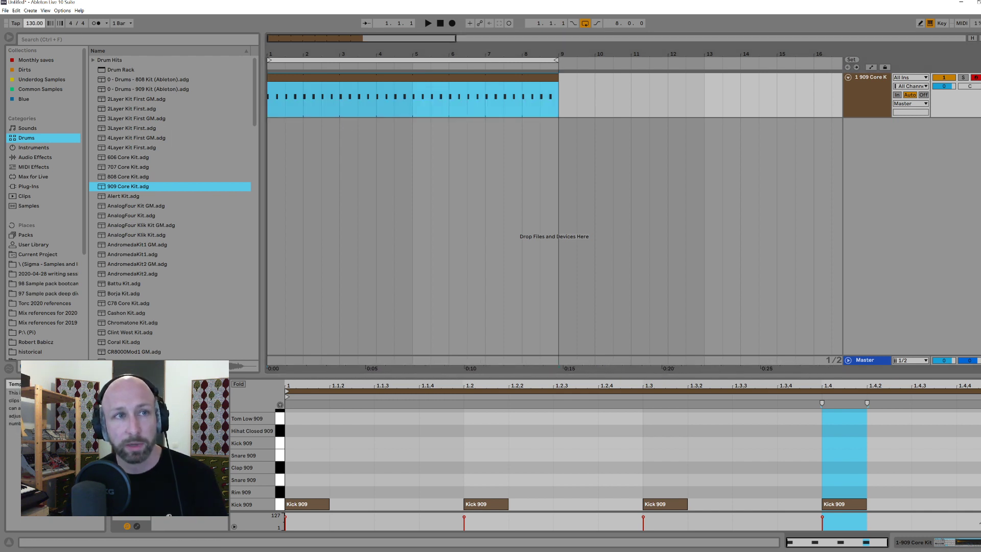
pyautogui.click(267, 94)
pyautogui.click(269, 96)
pyautogui.press('space')
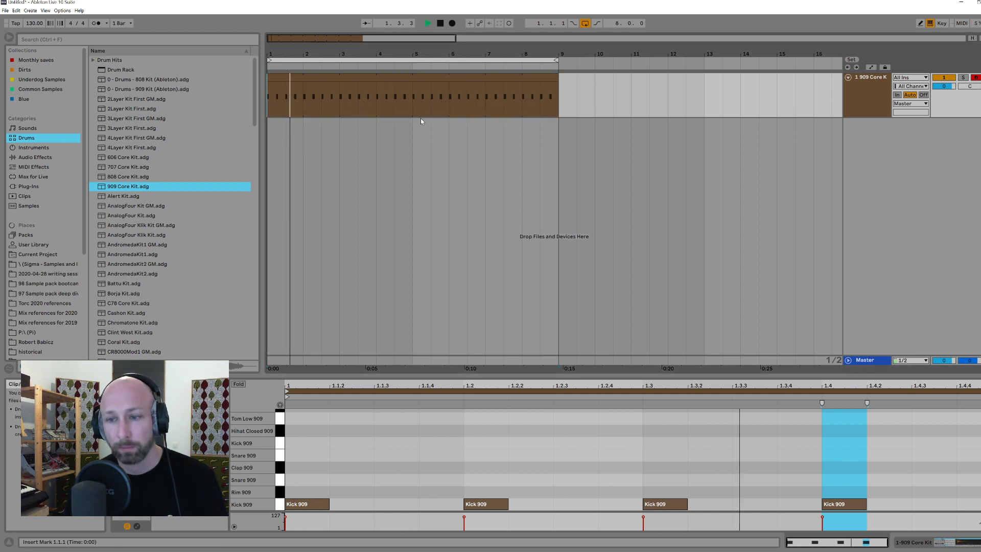
pyautogui.click(468, 164)
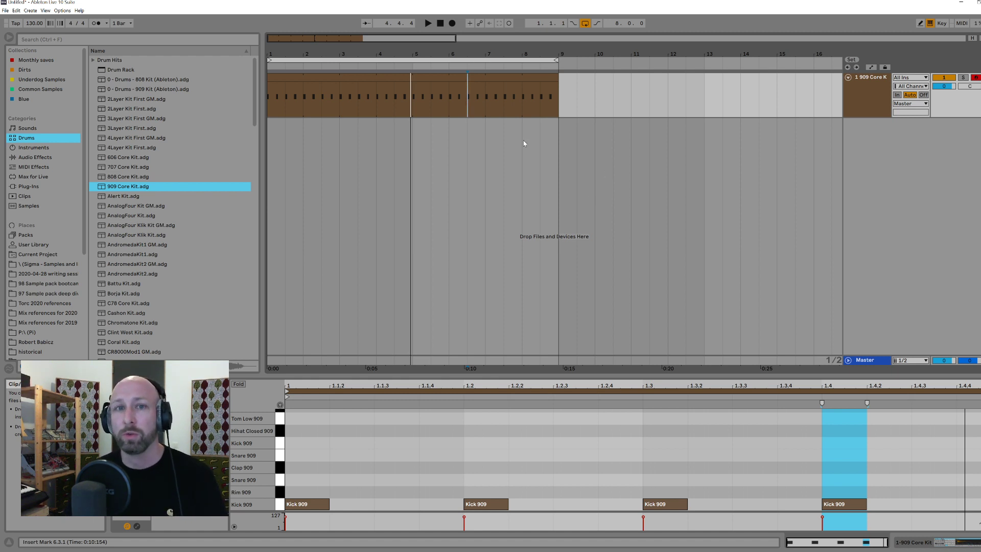
pyautogui.click(410, 95)
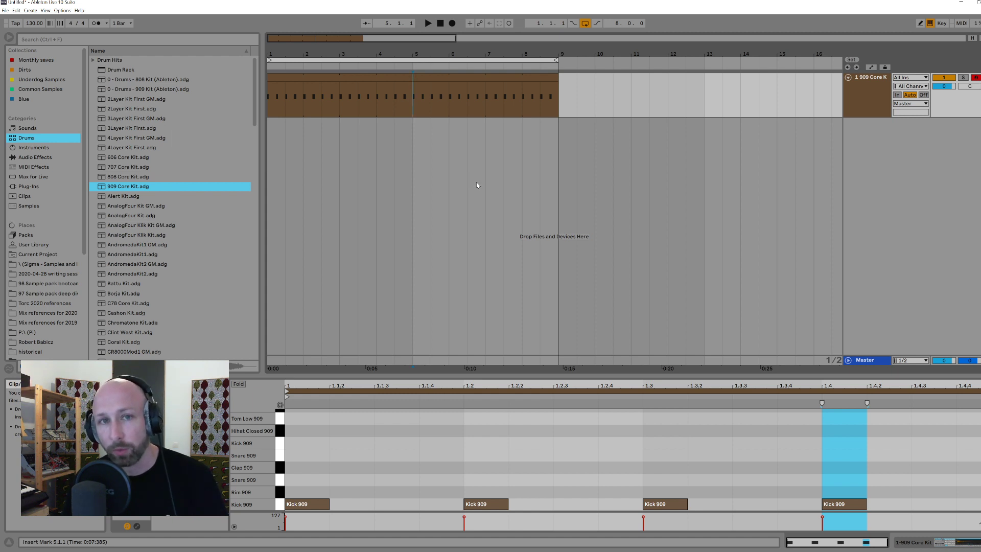
pyautogui.click(270, 102)
pyautogui.moveTo(270, 101); pyautogui.dragTo(400, 106)
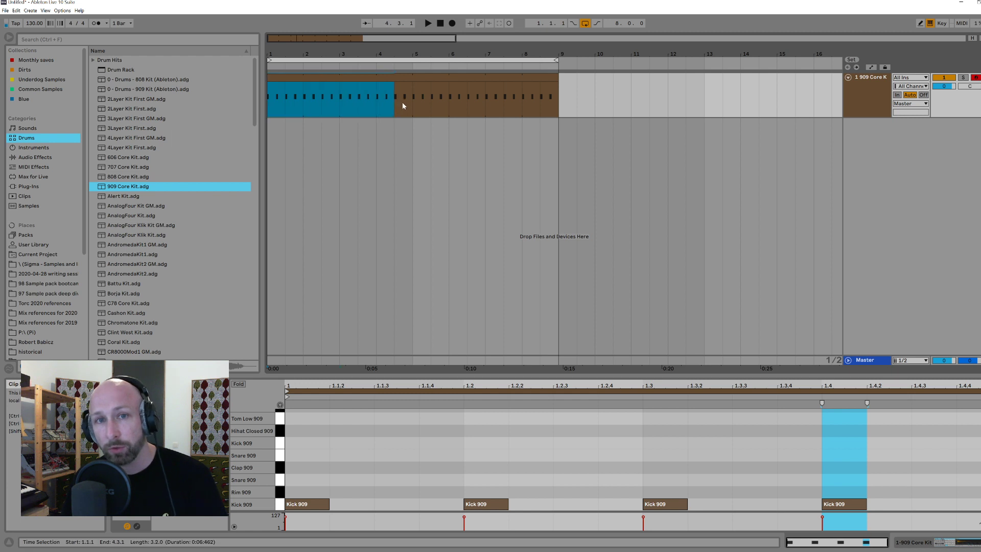
pyautogui.click(268, 98)
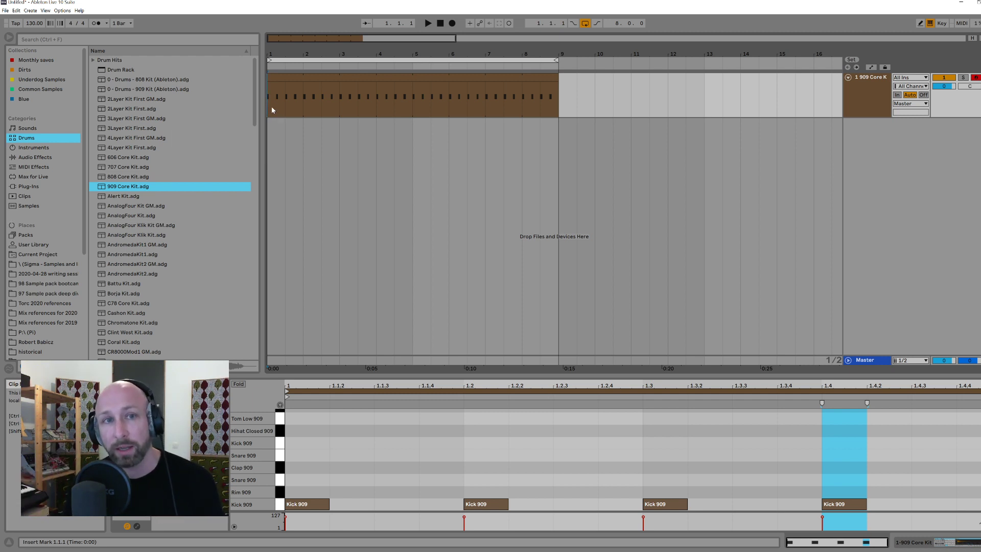
pyautogui.moveTo(268, 102); pyautogui.dragTo(418, 109)
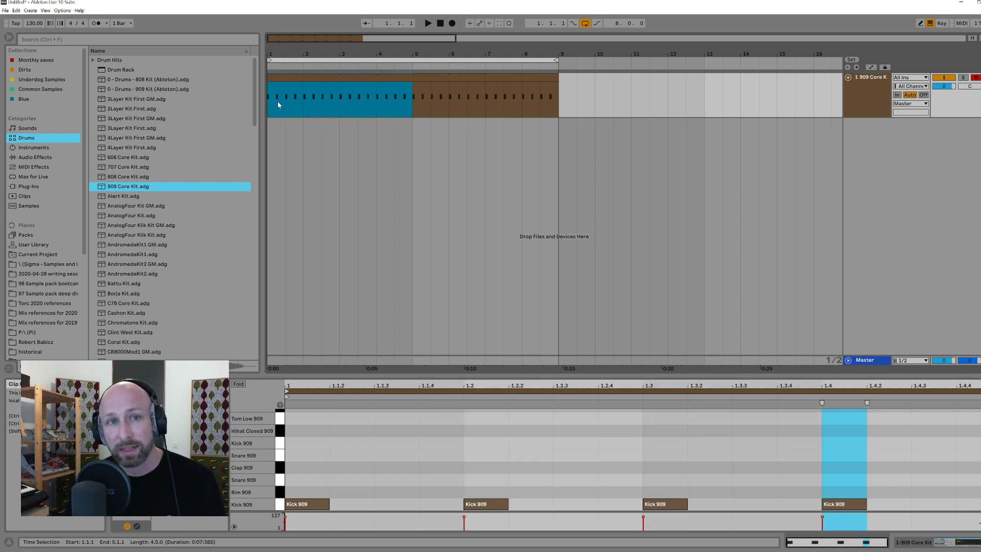
pyautogui.click(267, 100)
pyautogui.moveTo(269, 105); pyautogui.dragTo(409, 105)
pyautogui.click(408, 99)
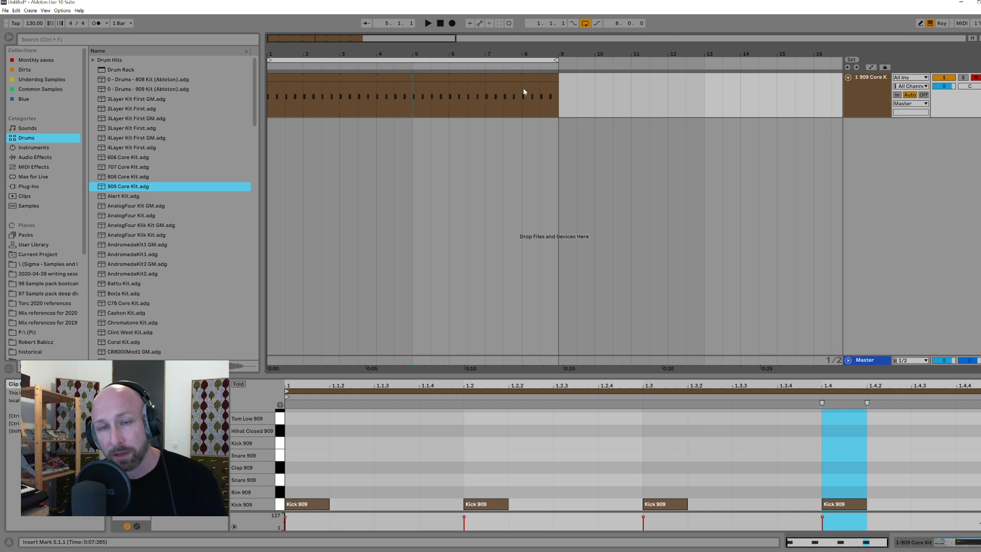
# Step: Consolidate the repeated kick clips in bars 1 to 8 into a single eight-bar clip
pyautogui.click(407, 80)
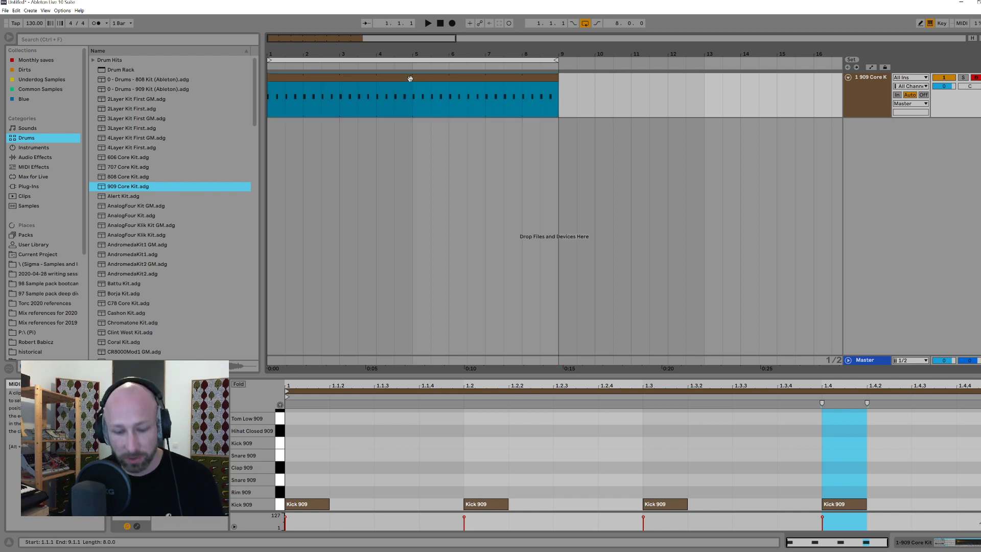
pyautogui.rightClick(410, 78)
pyautogui.click(434, 171)
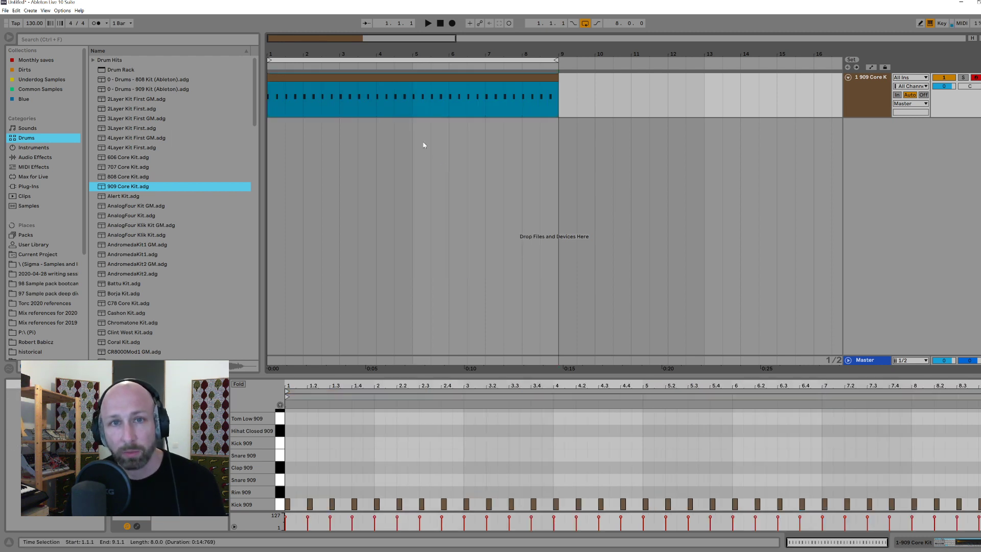
pyautogui.moveTo(264, 97); pyautogui.dragTo(266, 97)
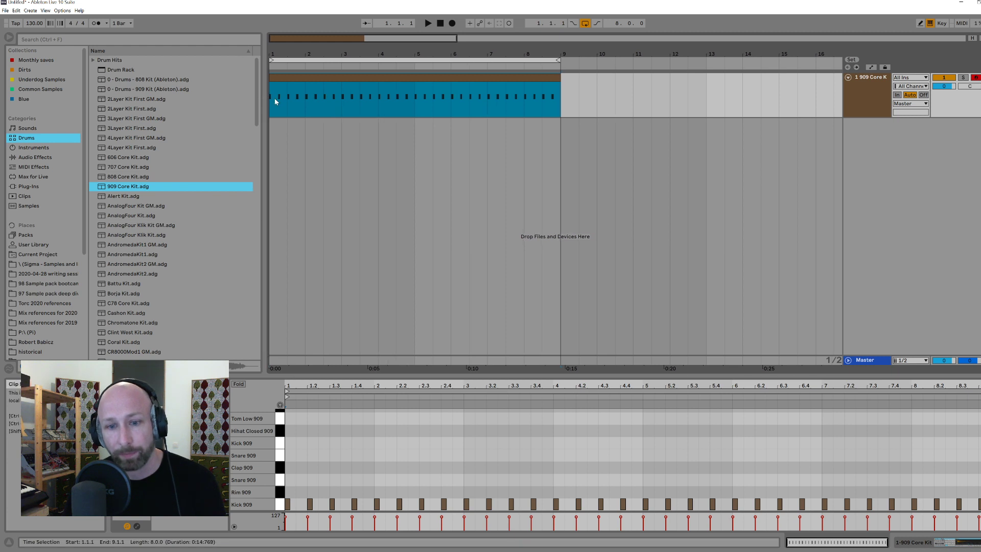
# Step: Add Hihat Closed 909 notes on every offbeat of bars 5 to 8 in the eight-bar clip
pyautogui.click(287, 504)
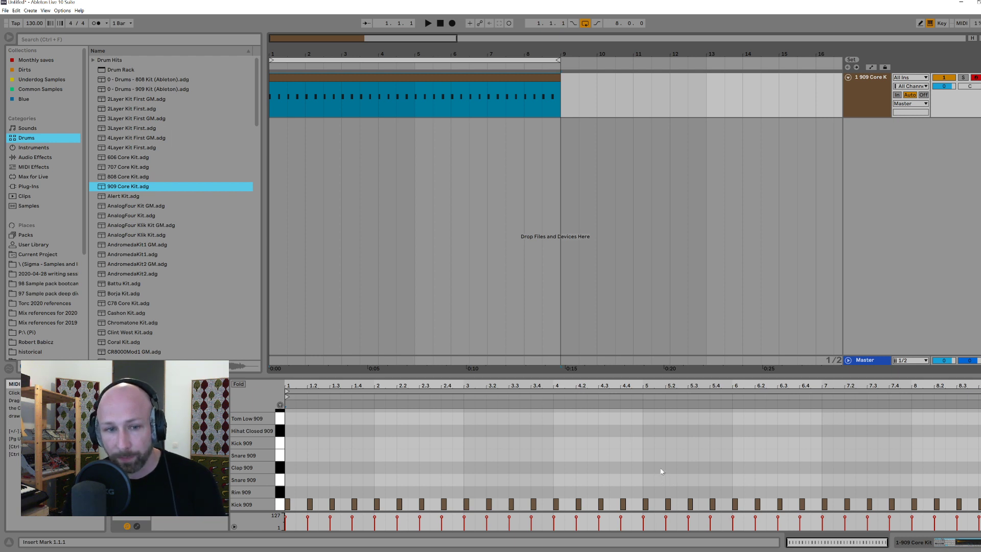
pyautogui.doubleClick(658, 431)
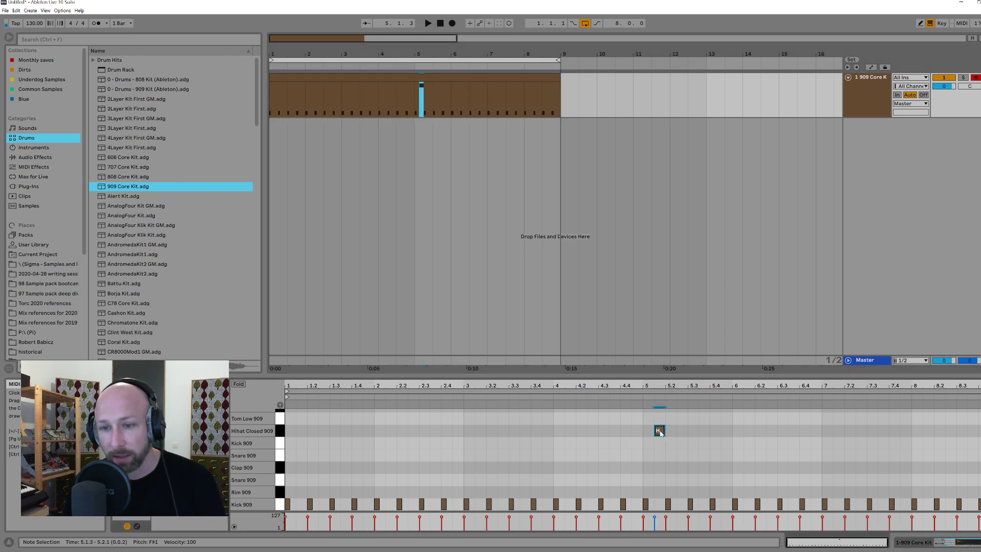
pyautogui.doubleClick(681, 430)
pyautogui.doubleClick(703, 431)
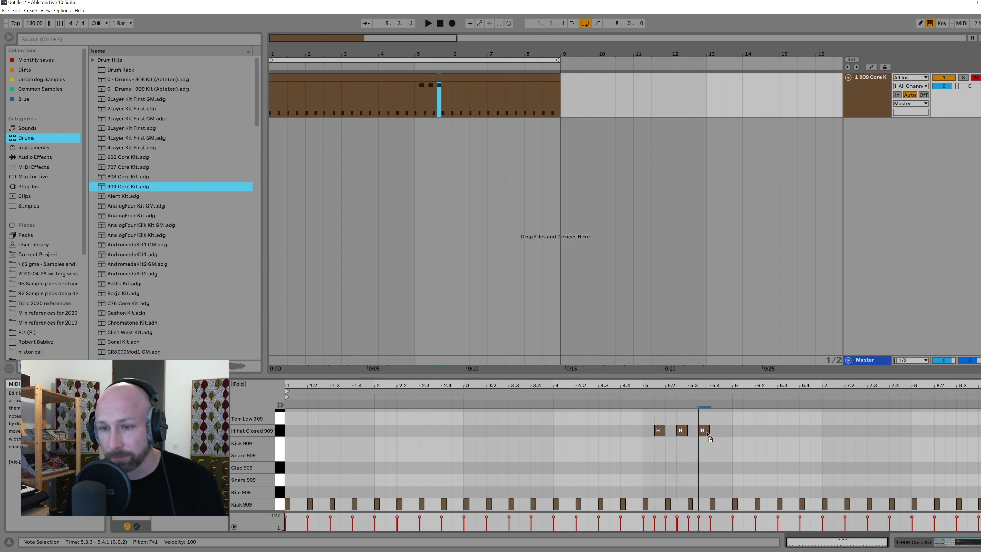
pyautogui.doubleClick(725, 431)
pyautogui.doubleClick(748, 431)
pyautogui.doubleClick(769, 431)
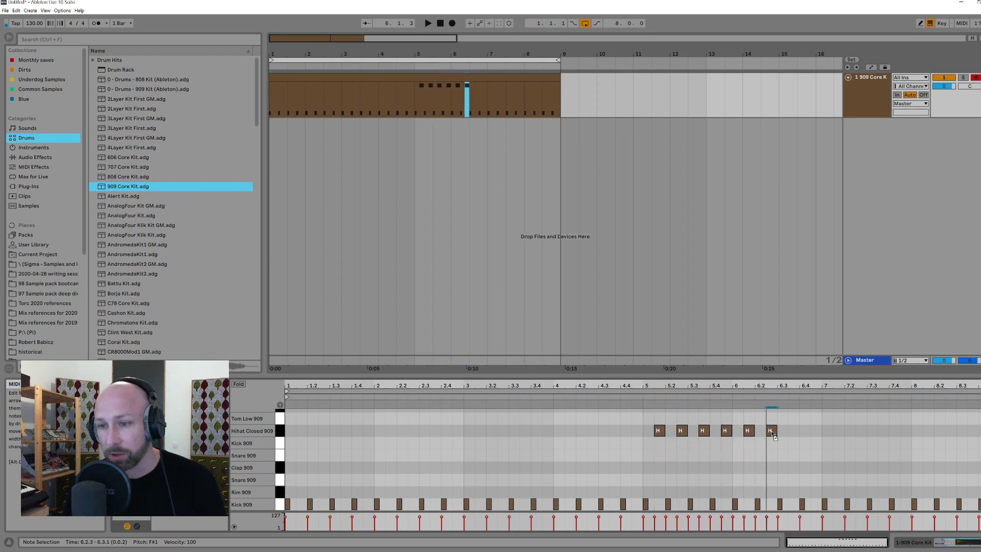
pyautogui.doubleClick(792, 430)
pyautogui.doubleClick(815, 431)
pyautogui.doubleClick(838, 430)
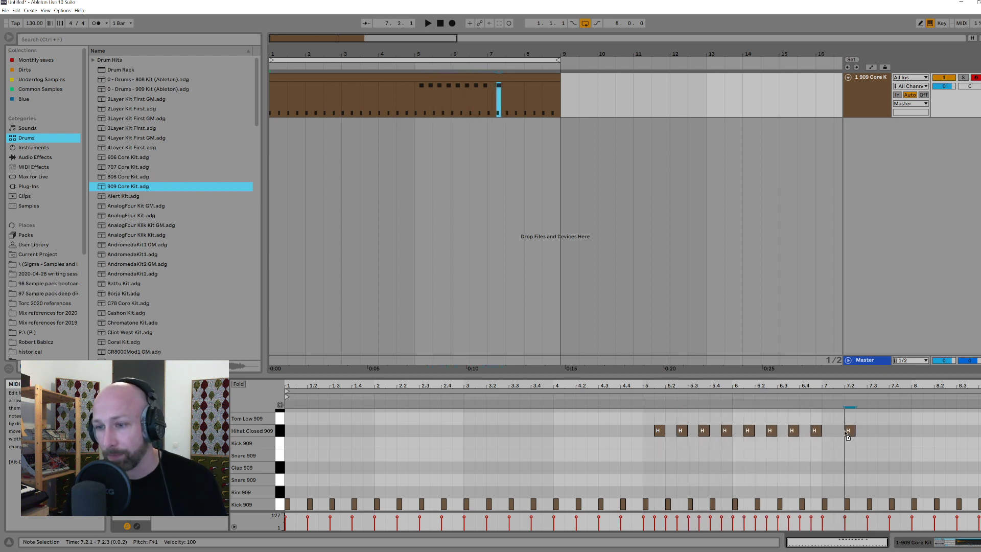
pyautogui.doubleClick(860, 430)
pyautogui.doubleClick(883, 431)
pyautogui.doubleClick(904, 431)
pyautogui.doubleClick(916, 430)
pyautogui.moveTo(928, 433); pyautogui.dragTo(980, 435)
# Step: Play the eight-bar loop from bar 1 to hear the hi-hats enter at bar 5
pyautogui.moveTo(415, 88); pyautogui.dragTo(272, 100)
pyautogui.click(272, 100)
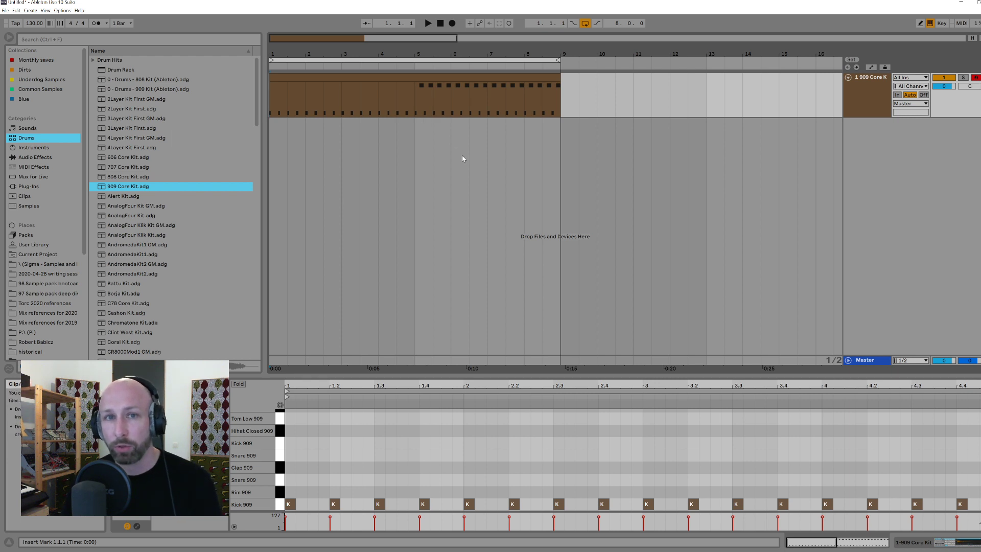
pyautogui.press('space')
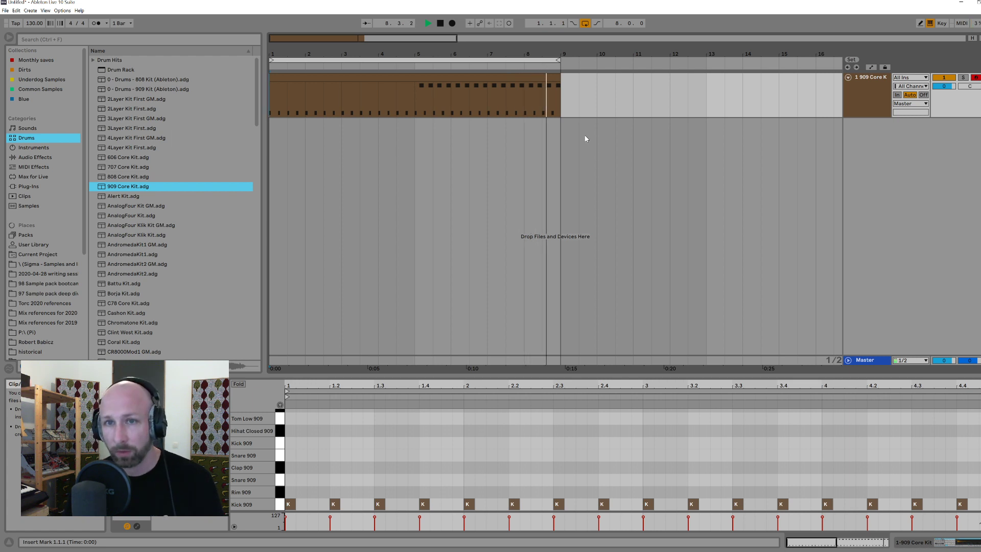
pyautogui.press('space')
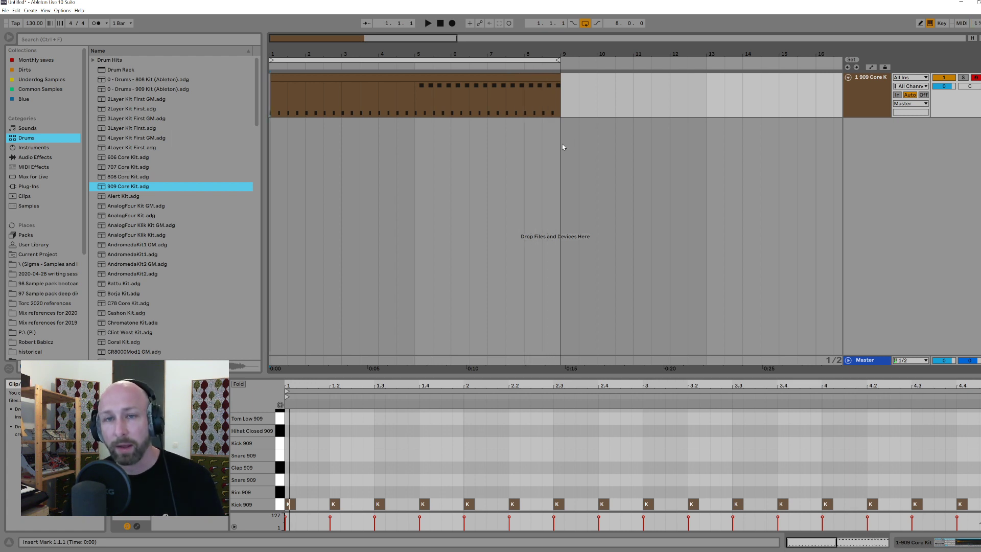
pyautogui.moveTo(416, 96); pyautogui.dragTo(562, 101)
pyautogui.click(562, 101)
pyautogui.click(414, 100)
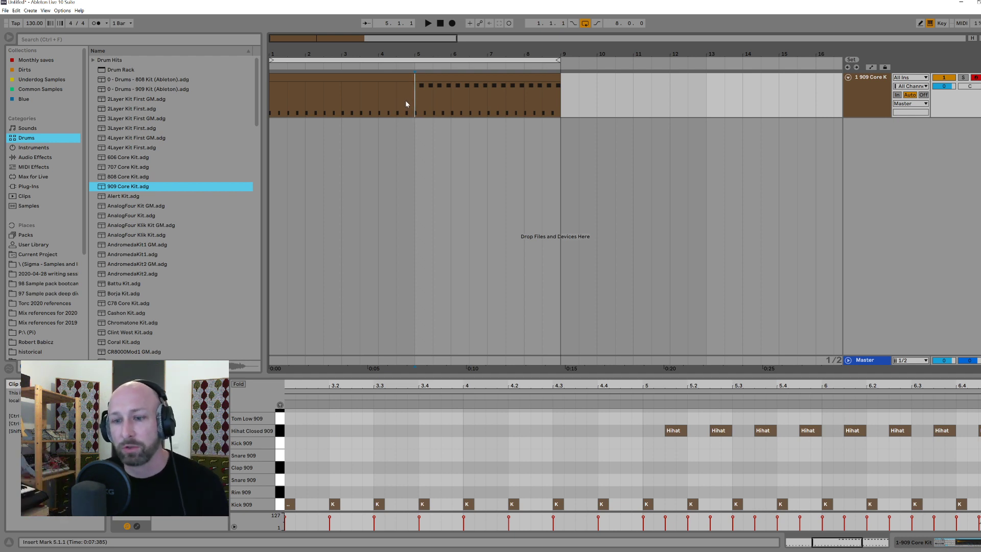
pyautogui.moveTo(287, 491)
pyautogui.mouseDown()
pyautogui.moveTo(536, 520)
pyautogui.moveTo(971, 512)
pyautogui.moveTo(288, 492)
pyautogui.mouseUp()
pyautogui.click(969, 499)
pyautogui.click(289, 489)
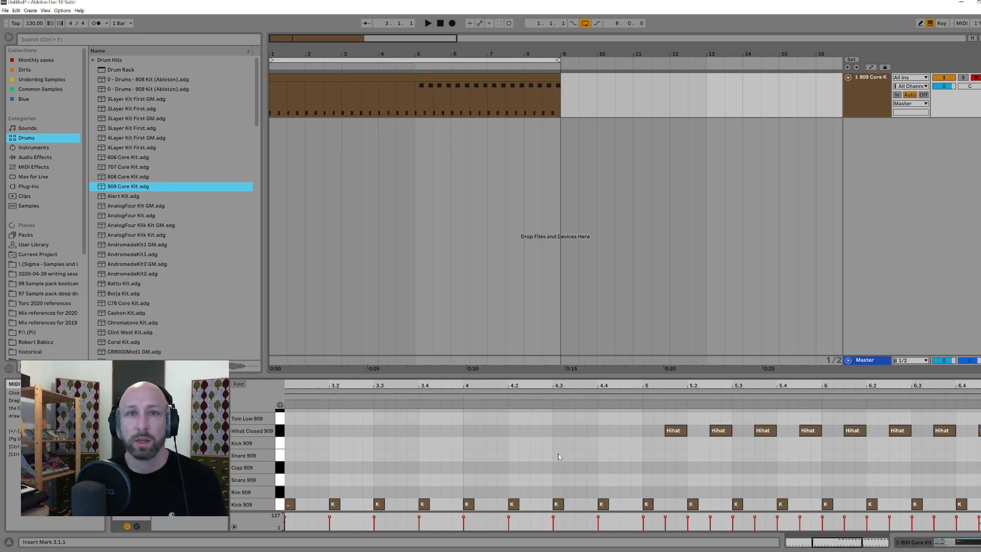
pyautogui.click(293, 93)
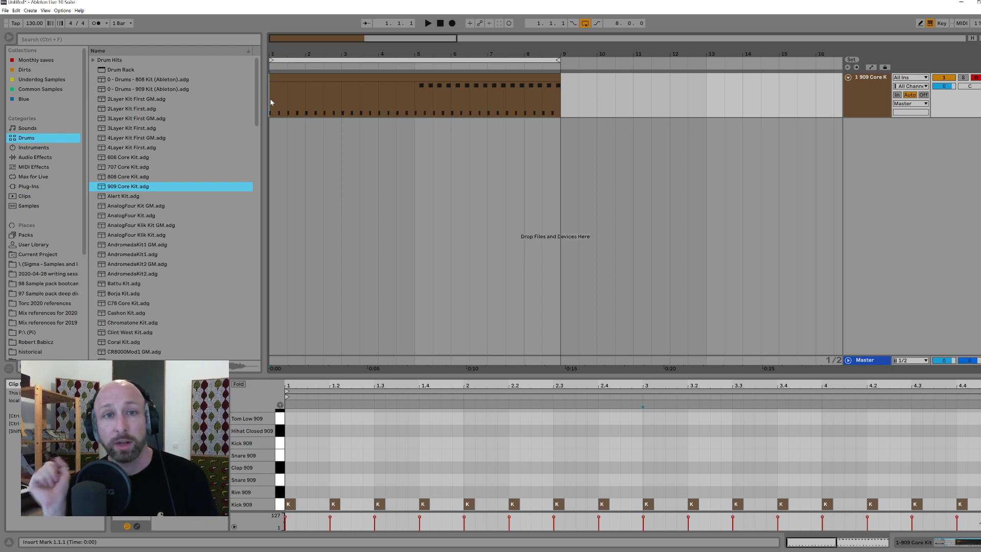
# Step: Highlight the kick-only section in bars 1 to 4 of the eight-bar clip to examine the four-bar phrase
pyautogui.moveTo(272, 102); pyautogui.dragTo(411, 105)
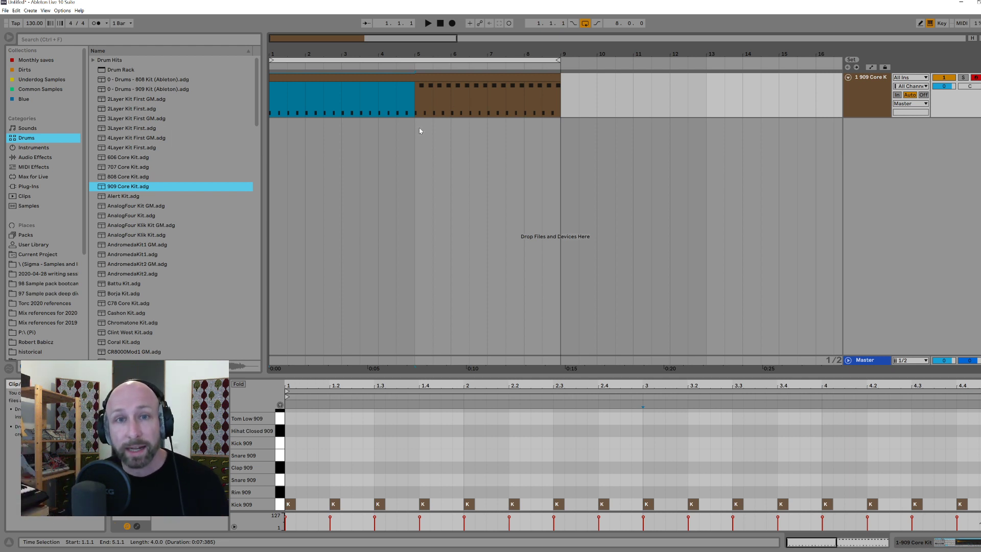
pyautogui.click(411, 107)
pyautogui.moveTo(411, 105)
pyautogui.mouseDown()
pyautogui.moveTo(269, 104)
pyautogui.moveTo(416, 109)
pyautogui.mouseUp()
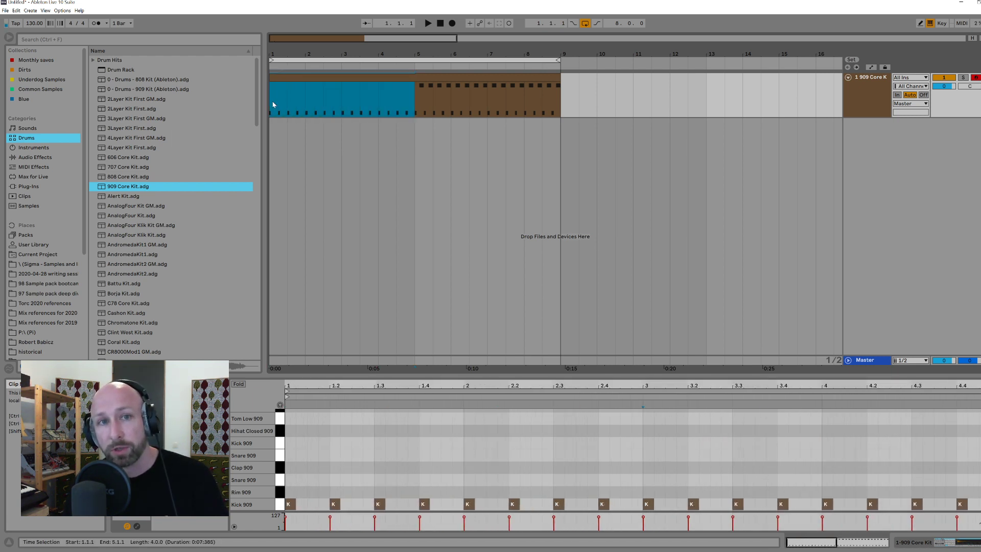
pyautogui.moveTo(273, 104)
pyautogui.mouseDown()
pyautogui.moveTo(352, 92)
pyautogui.moveTo(418, 101)
pyautogui.moveTo(264, 104)
pyautogui.mouseUp()
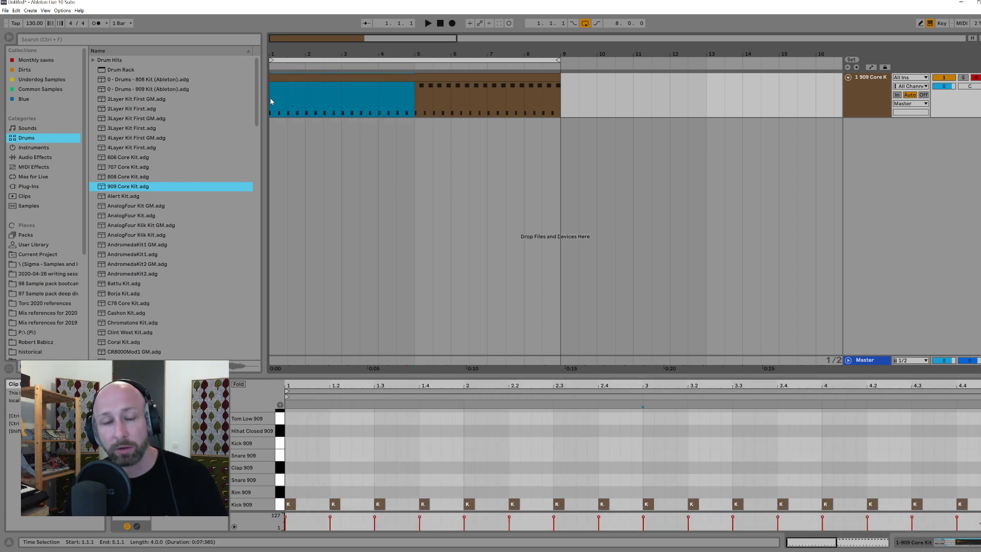
pyautogui.click(271, 101)
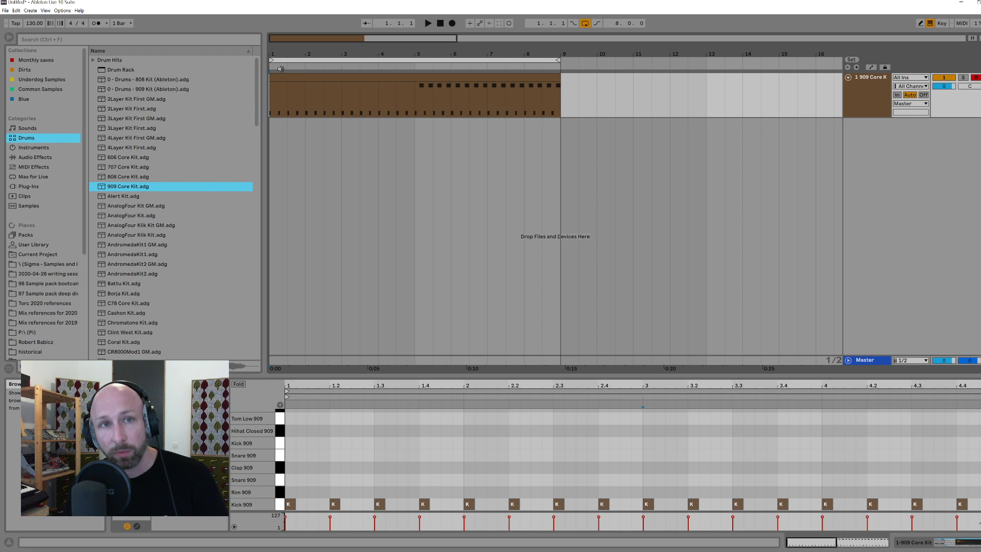
pyautogui.moveTo(272, 98); pyautogui.dragTo(413, 96)
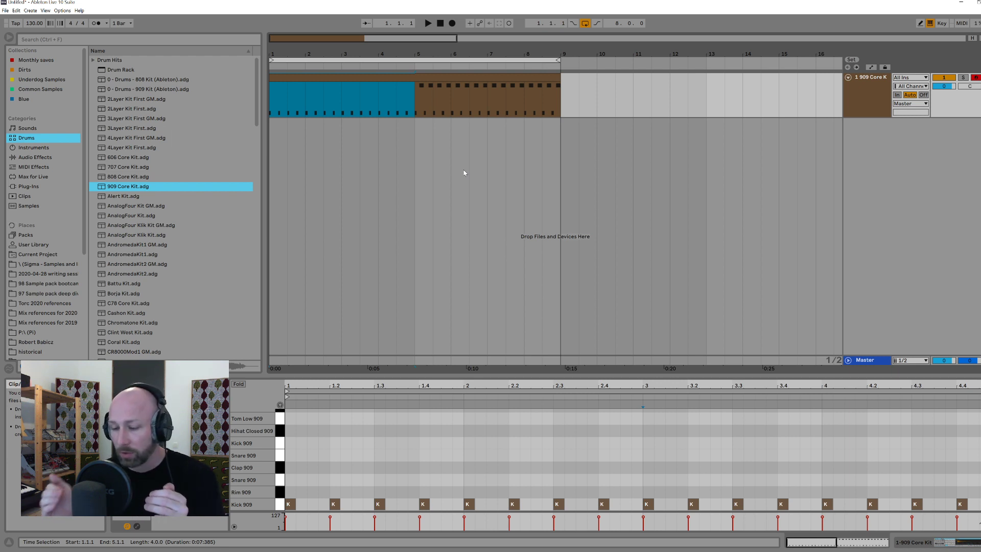
pyautogui.click(407, 110)
pyautogui.moveTo(271, 96); pyautogui.dragTo(414, 96)
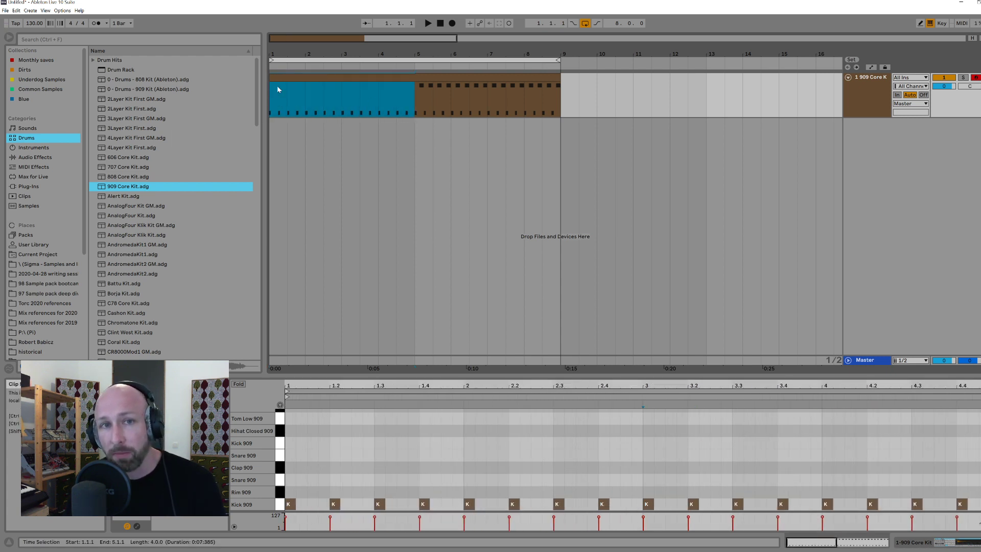
pyautogui.moveTo(270, 97); pyautogui.dragTo(415, 96)
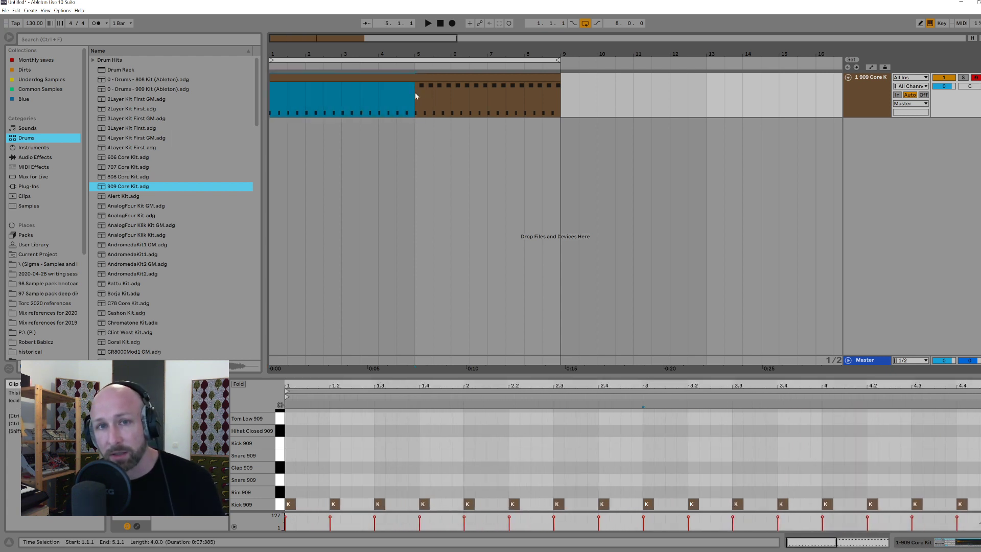
pyautogui.click(399, 97)
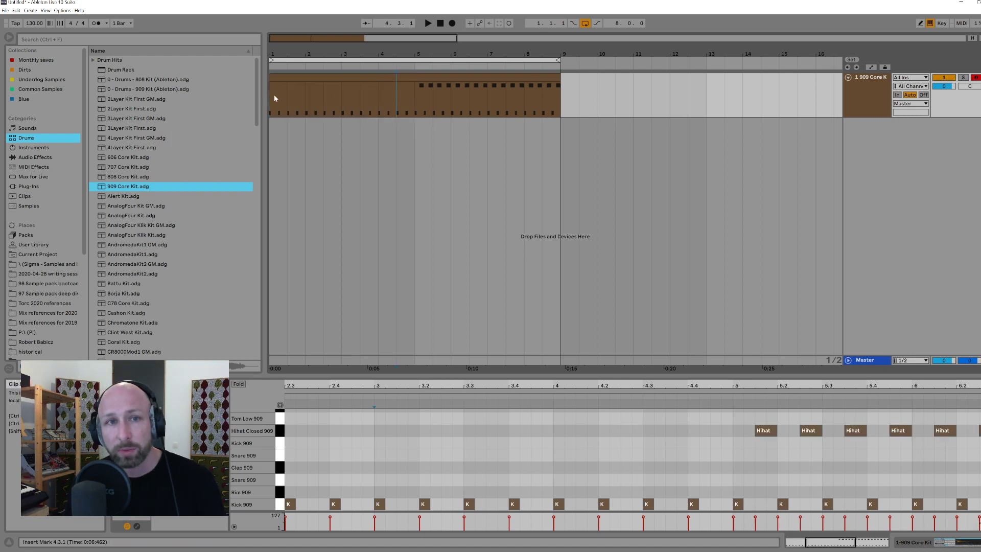
# Step: Copy the eight-bar clip to bars 9 to 16, split the copy at bar 13 and delete its last four bars
pyautogui.click(506, 77)
pyautogui.moveTo(506, 77); pyautogui.dragTo(800, 85)
pyautogui.click(709, 99)
pyautogui.hotkey('ctrl', 'e')
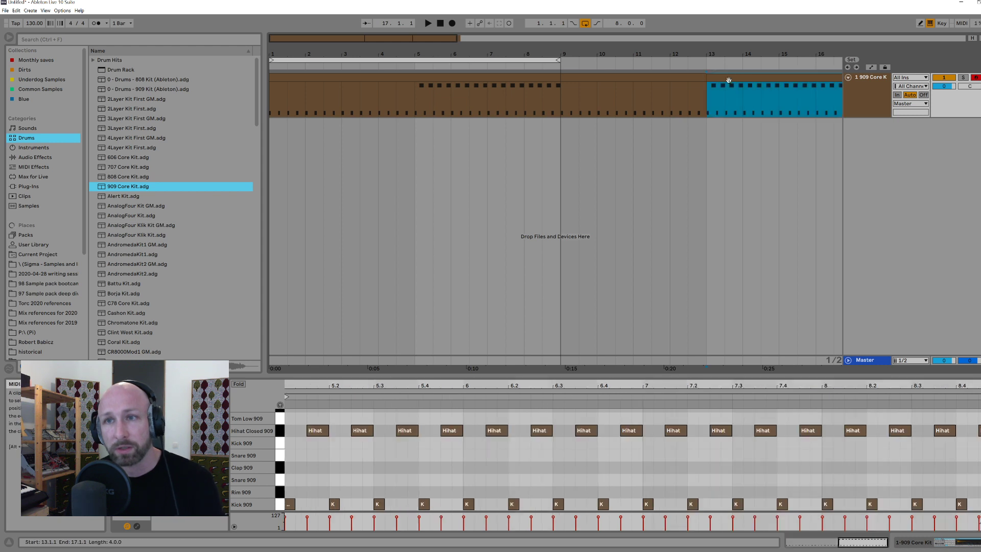
pyautogui.press('Delete')
# Step: Consolidate bars 1 to 12 into a single twelve-bar clip
pyautogui.click(572, 78)
pyautogui.press('Right')
pyautogui.moveTo(486, 102); pyautogui.dragTo(242, 94)
pyautogui.hotkey('ctrl', 'j')
pyautogui.click(434, 96)
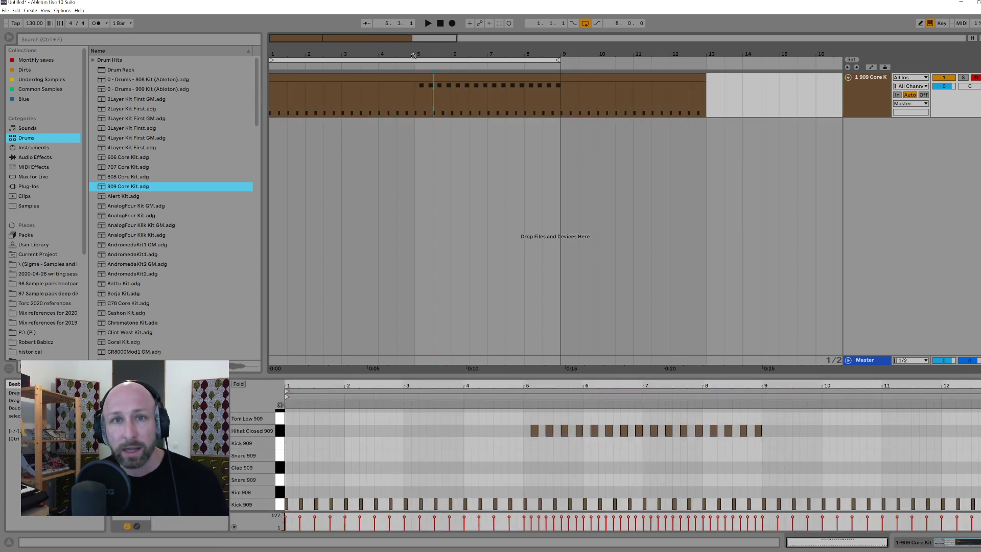
pyautogui.moveTo(413, 57); pyautogui.dragTo(413, 40)
pyautogui.click(885, 100)
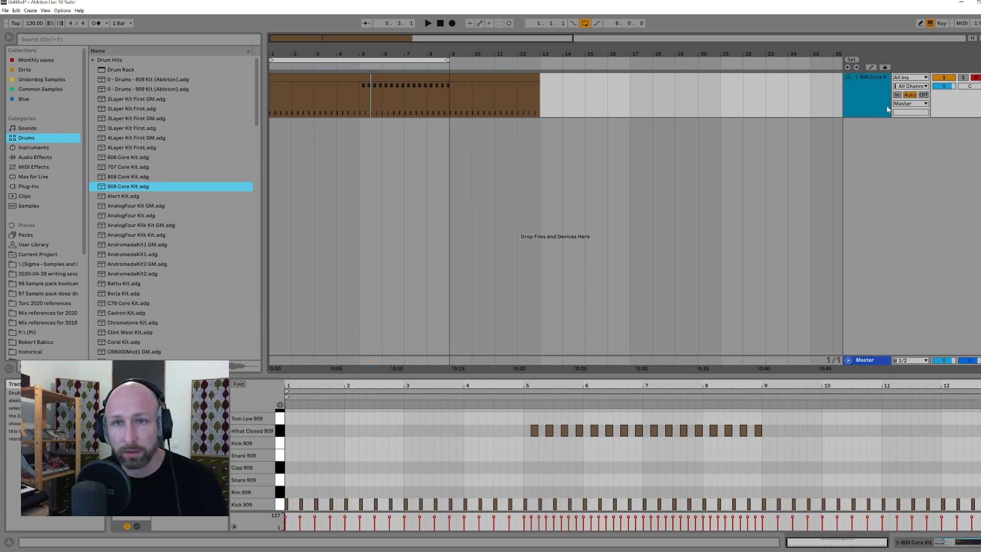
pyautogui.hotkey('ctrl', 't')
pyautogui.click(874, 128)
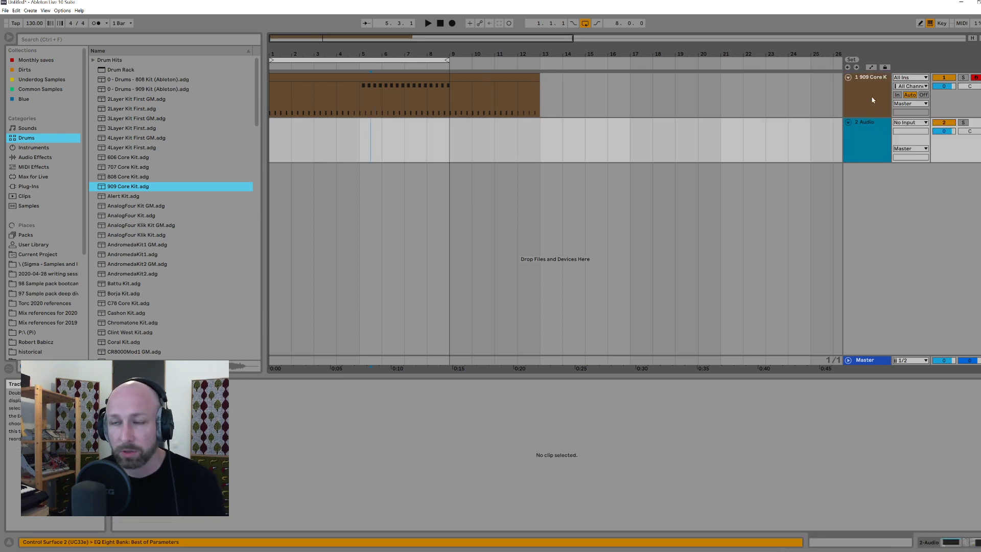
pyautogui.press('Delete')
# Step: Add a MIDI track below the 909 track and copy the twelve-bar drum clip onto it, starting at bar 9
pyautogui.hotkey('ctrl', 'shift', 't')
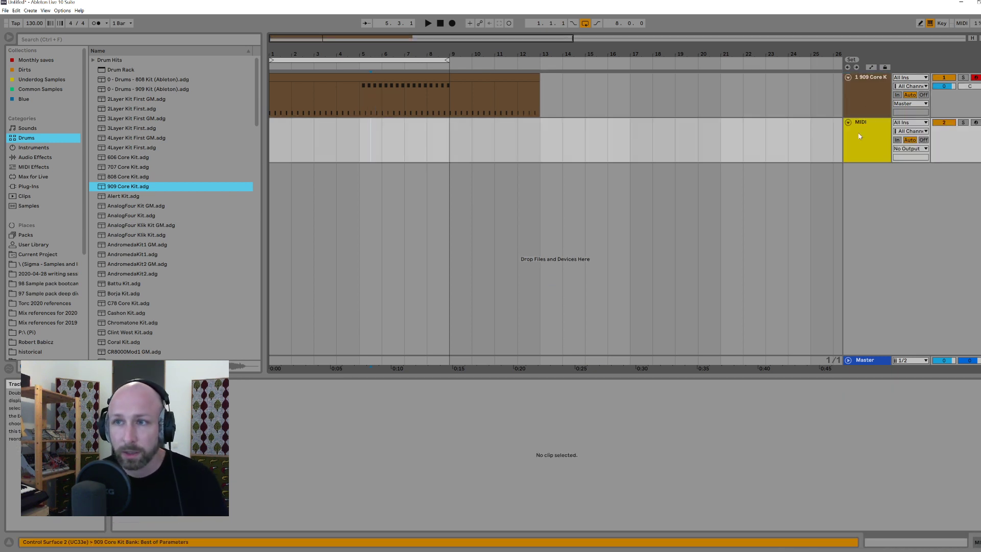
pyautogui.click(481, 76)
pyautogui.moveTo(481, 76); pyautogui.dragTo(774, 130)
pyautogui.moveTo(708, 124)
pyautogui.mouseDown()
pyautogui.moveTo(741, 123)
pyautogui.moveTo(685, 127)
pyautogui.moveTo(711, 127)
pyautogui.mouseUp()
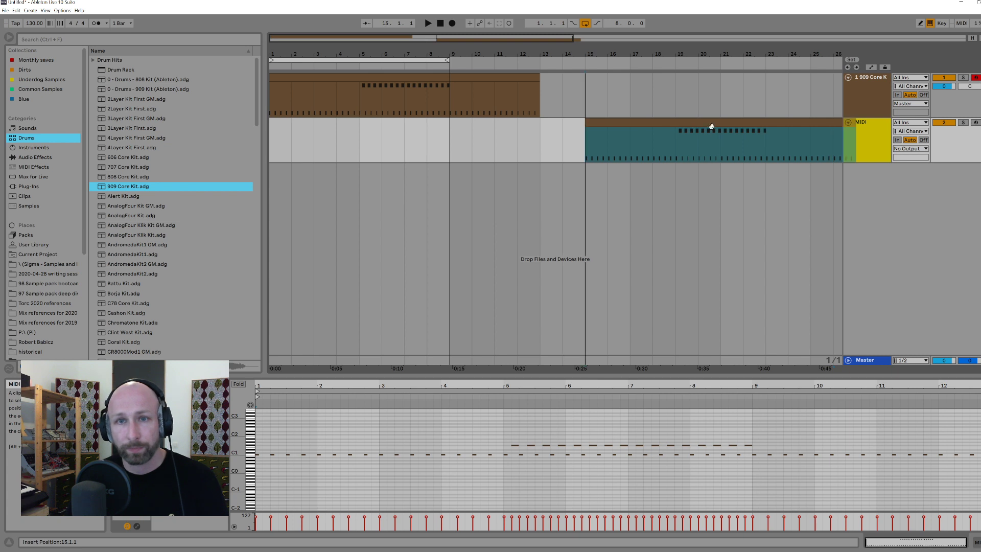
pyautogui.moveTo(449, 96); pyautogui.dragTo(534, 92)
pyautogui.click(462, 93)
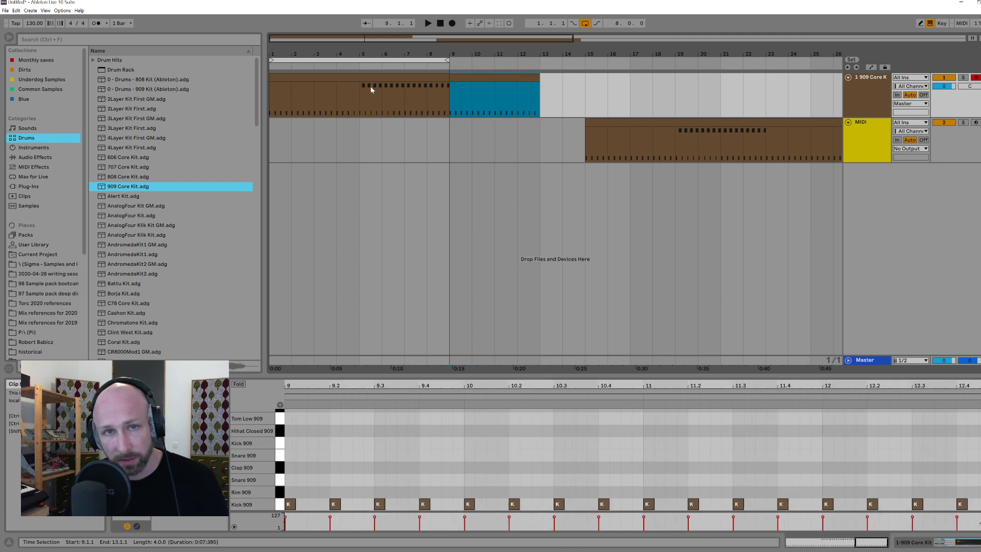
pyautogui.moveTo(648, 124); pyautogui.dragTo(514, 121)
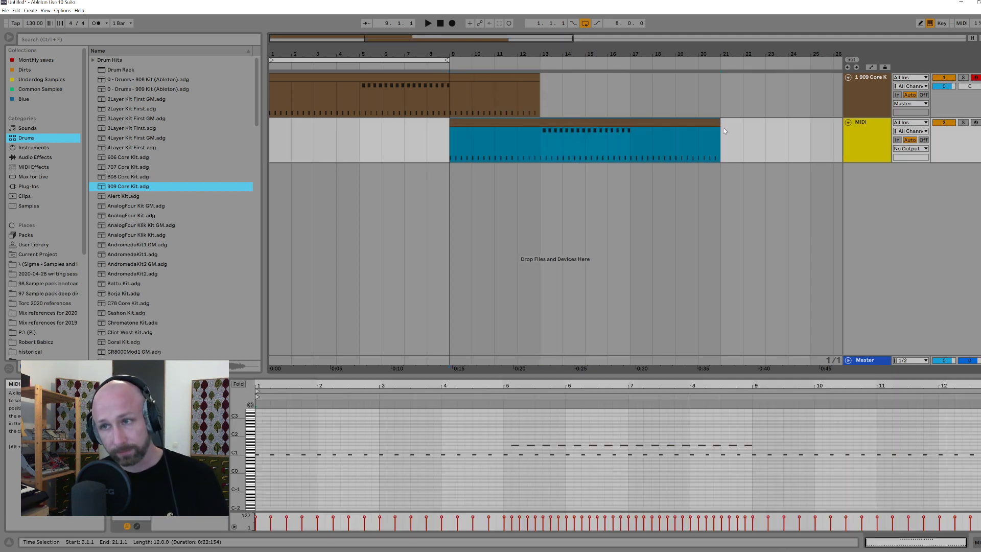
# Step: Rename the first track "song 1" and the second track "song 2"
pyautogui.click(870, 109)
pyautogui.hotkey('ctrl', 'r')
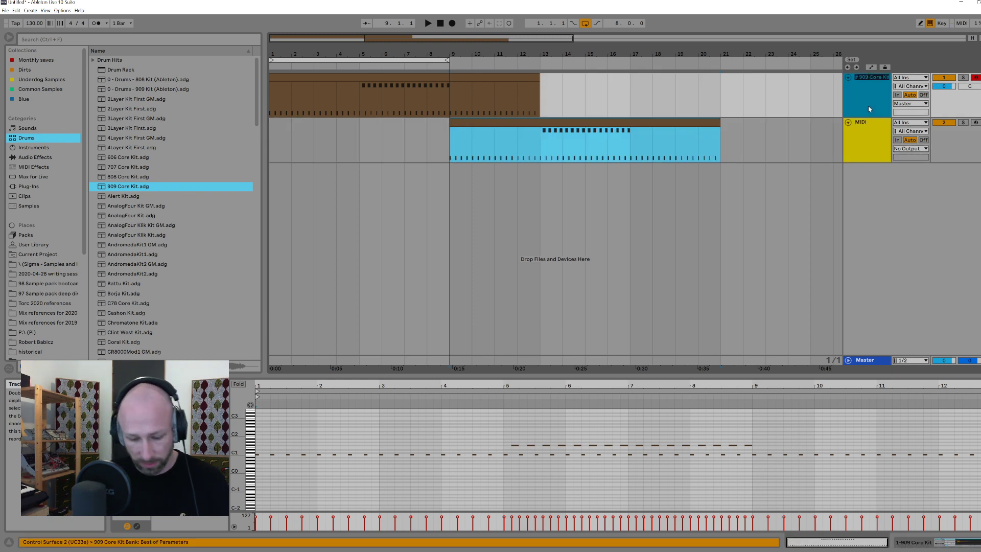
pyautogui.write('song 1')
pyautogui.press('Tab')
pyautogui.write('song 2')
pyautogui.press('Return')
# Step: Highlight bars 9 to 12 across both tracks to examine where song 1 and song 2 overlap
pyautogui.click(525, 137)
pyautogui.click(515, 122)
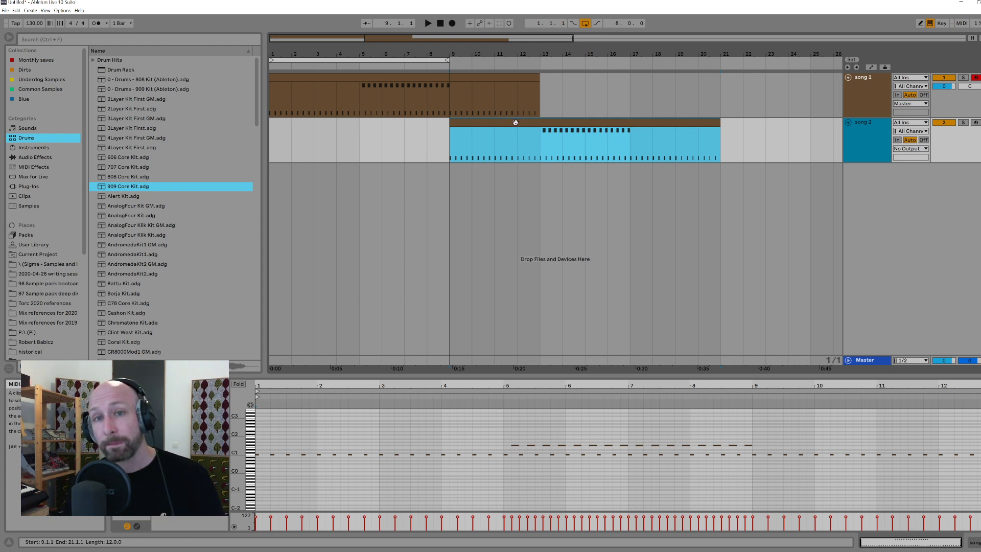
pyautogui.click(451, 101)
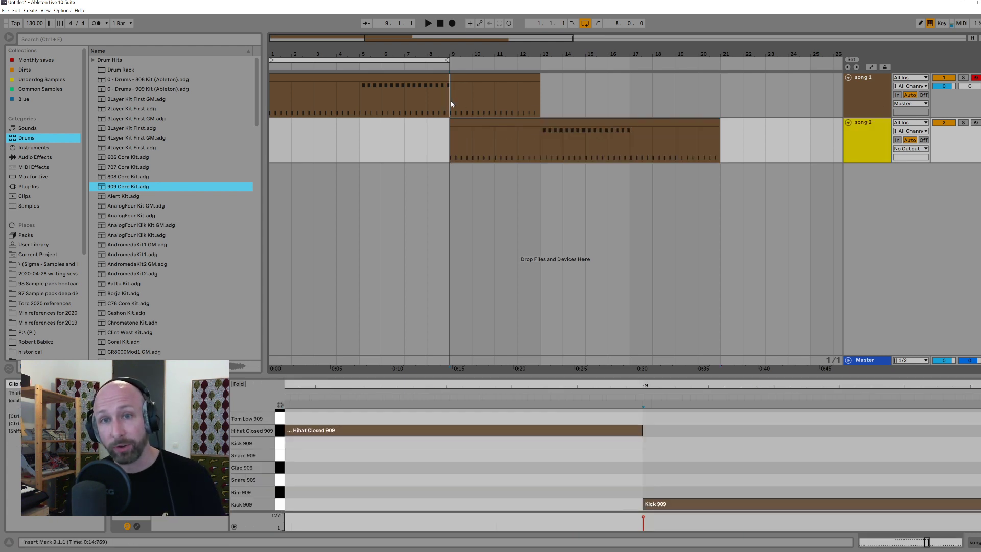
pyautogui.moveTo(450, 140); pyautogui.dragTo(543, 95)
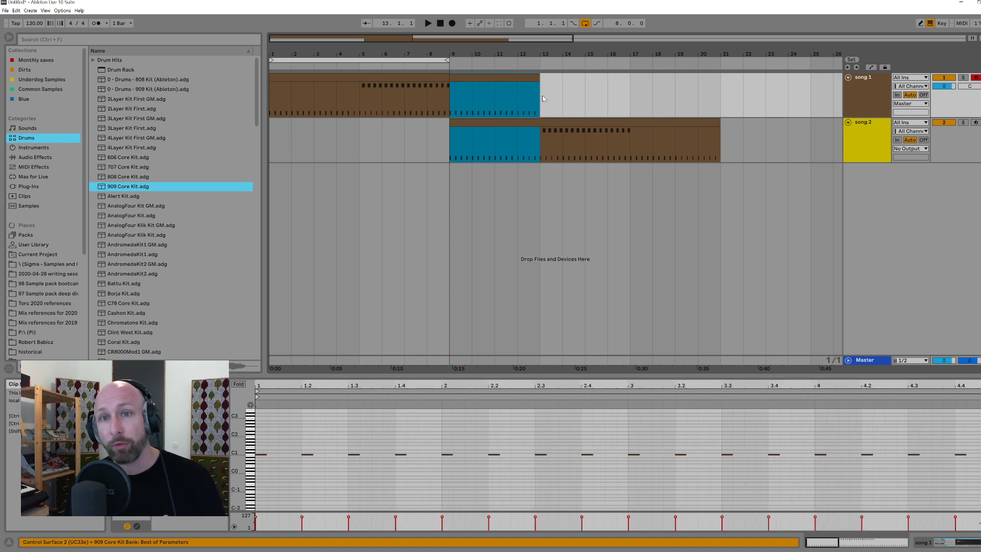
pyautogui.click(542, 97)
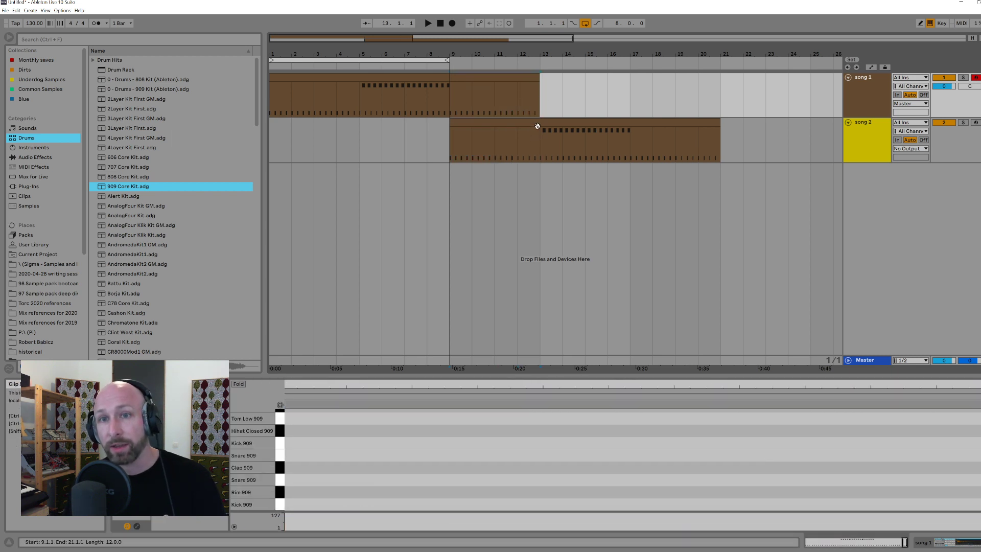
# Step: Compare the song 1 and song 2 clips by selecting each whole clip and its kick-only bars 9 to 12
pyautogui.moveTo(271, 136); pyautogui.dragTo(715, 91)
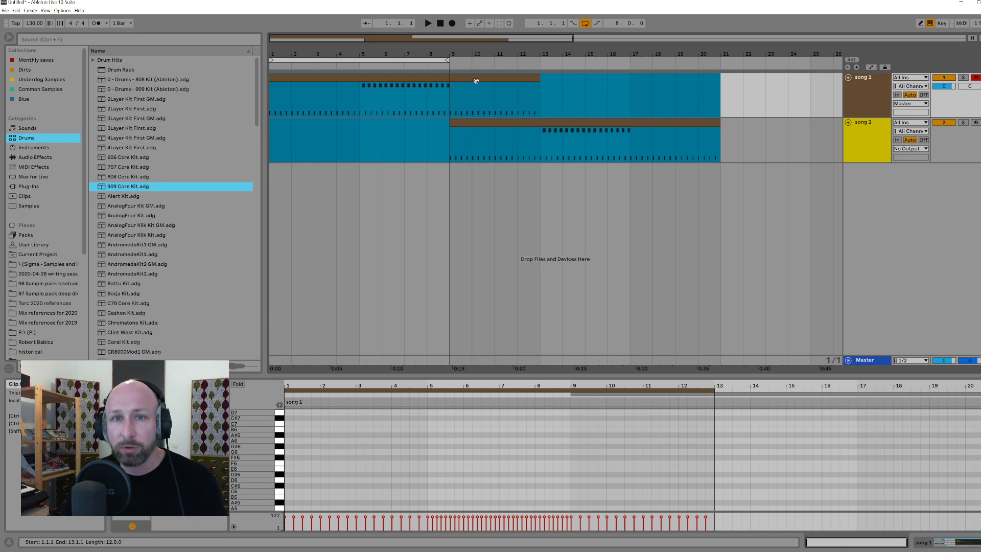
pyautogui.click(455, 77)
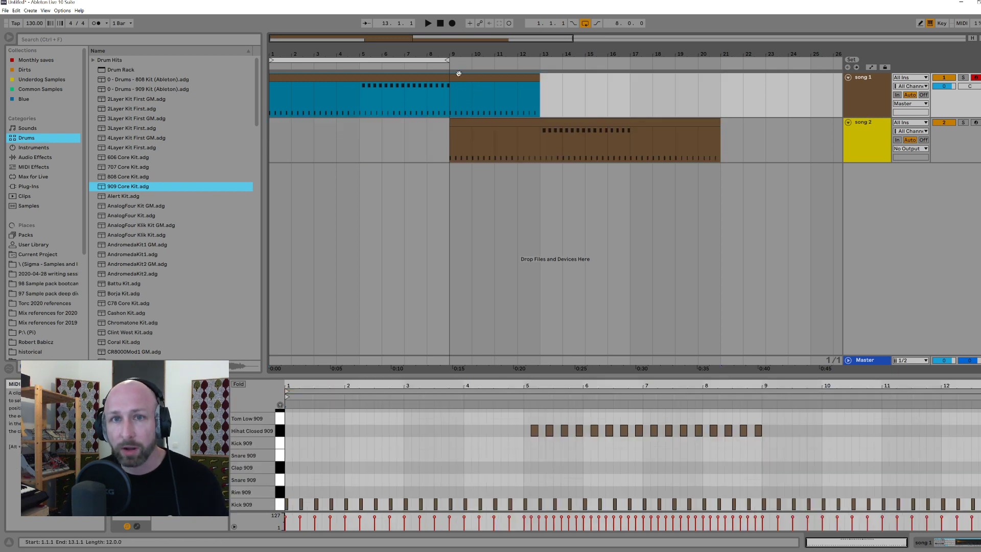
pyautogui.click(467, 129)
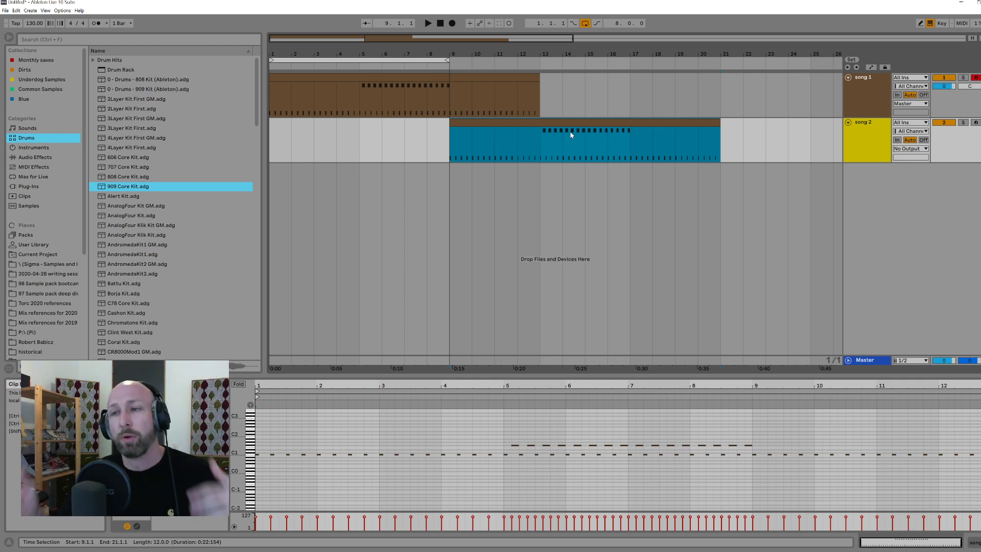
pyautogui.moveTo(729, 146); pyautogui.dragTo(812, 149)
pyautogui.moveTo(540, 148); pyautogui.dragTo(452, 147)
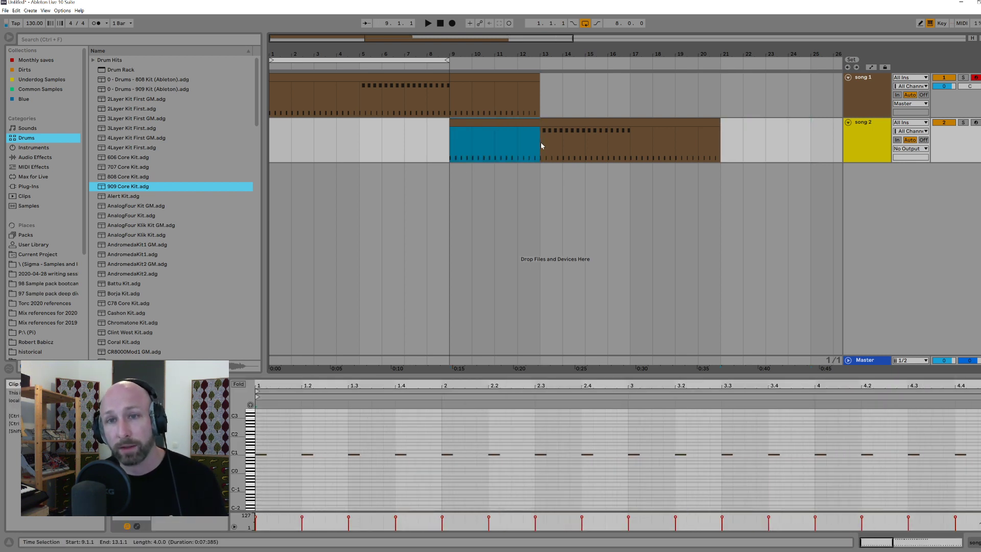
pyautogui.moveTo(454, 103); pyautogui.dragTo(529, 105)
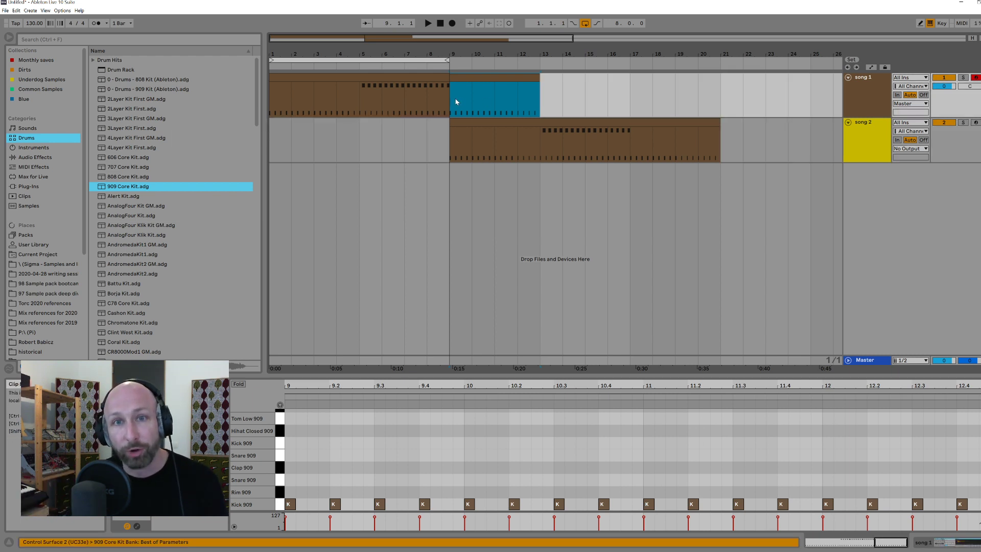
pyautogui.doubleClick(552, 136)
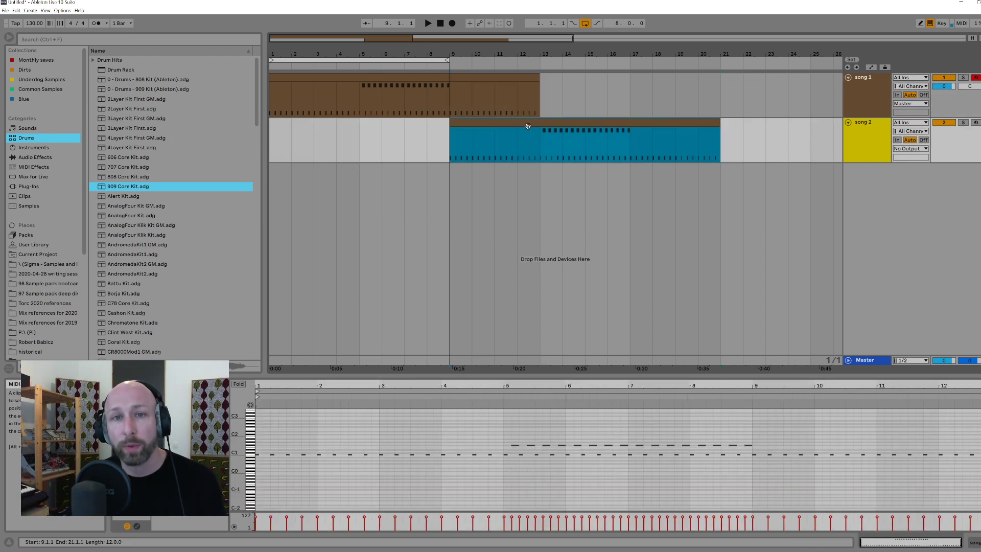
# Step: Shift the hi-hat section of song 2 about three beats earlier and highlight bars 12 and 13 across both tracks
pyautogui.moveTo(460, 51); pyautogui.dragTo(405, 93)
pyautogui.click(632, 138)
pyautogui.moveTo(632, 138); pyautogui.dragTo(651, 110)
pyautogui.press('Delete')
pyautogui.moveTo(586, 100); pyautogui.dragTo(711, 137)
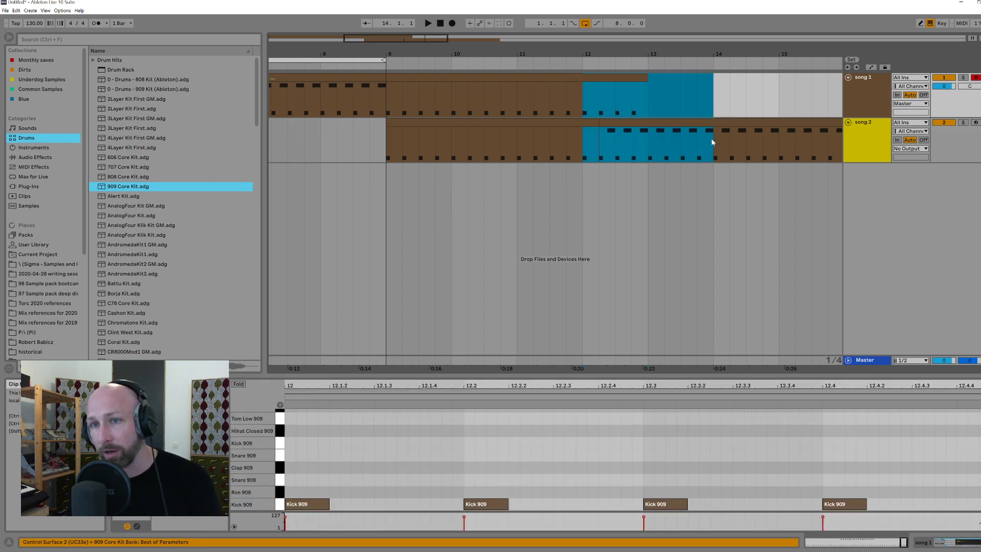
pyautogui.click(712, 137)
pyautogui.moveTo(618, 50); pyautogui.dragTo(573, 31)
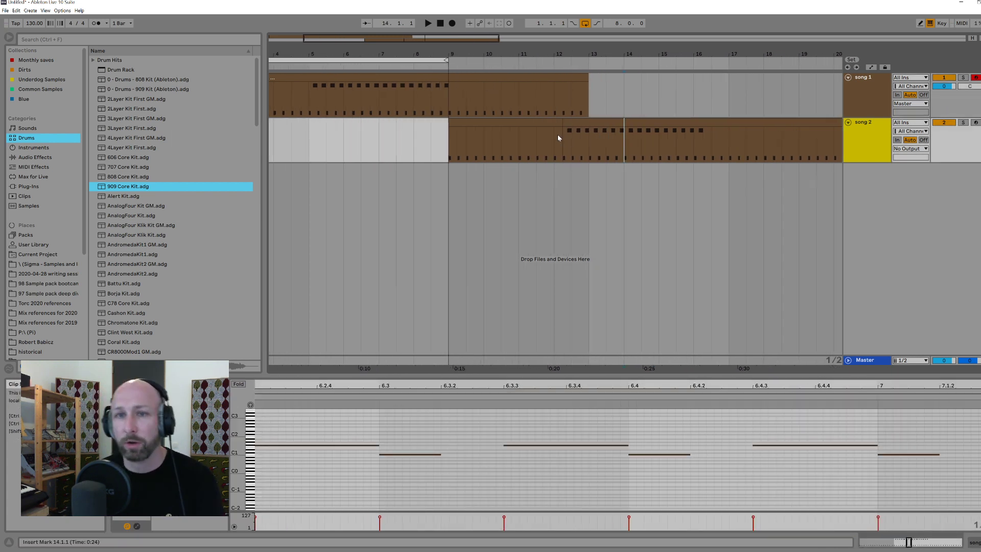
# Step: Restore the song 2 clip so its hi-hat section starts at bar 13 again
pyautogui.moveTo(576, 122); pyautogui.dragTo(451, 148)
pyautogui.click(588, 134)
pyautogui.click(450, 149)
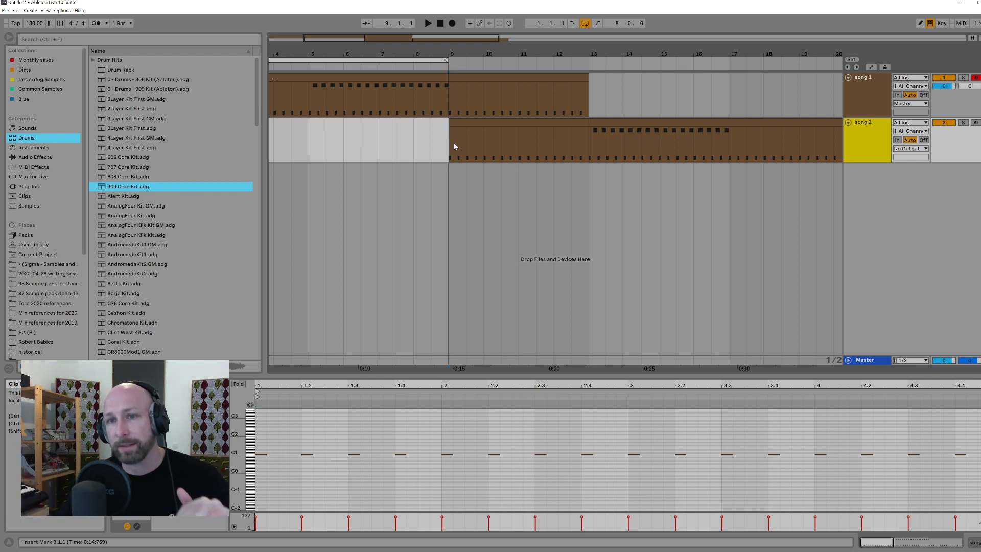
# Step: Examine bar 5 of song 1 up close by selecting the whole bar and a sixteenth-note slice within it
pyautogui.moveTo(432, 53); pyautogui.dragTo(434, 18)
pyautogui.moveTo(373, 41); pyautogui.dragTo(418, 52)
pyautogui.moveTo(312, 49); pyautogui.dragTo(343, 56)
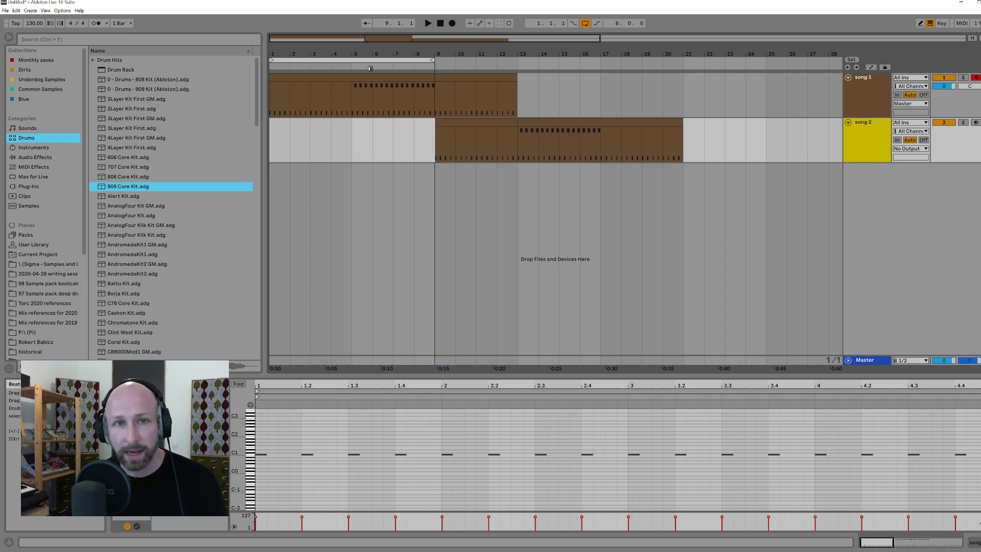
pyautogui.click(361, 95)
pyautogui.moveTo(353, 52); pyautogui.dragTo(499, 94)
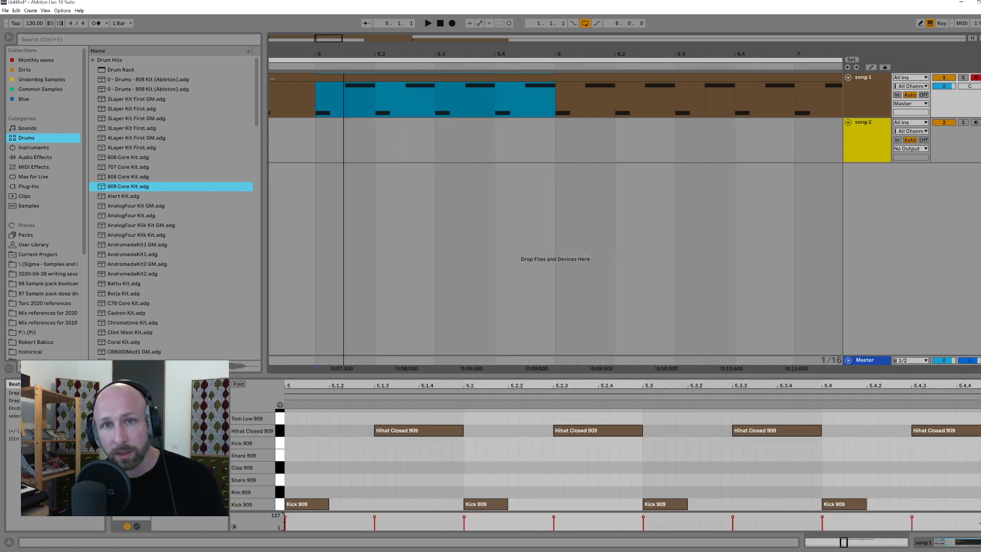
pyautogui.click(287, 106)
pyautogui.moveTo(325, 104); pyautogui.dragTo(335, 104)
pyautogui.moveTo(338, 104); pyautogui.dragTo(574, 97)
pyautogui.moveTo(494, 95); pyautogui.dragTo(607, 95)
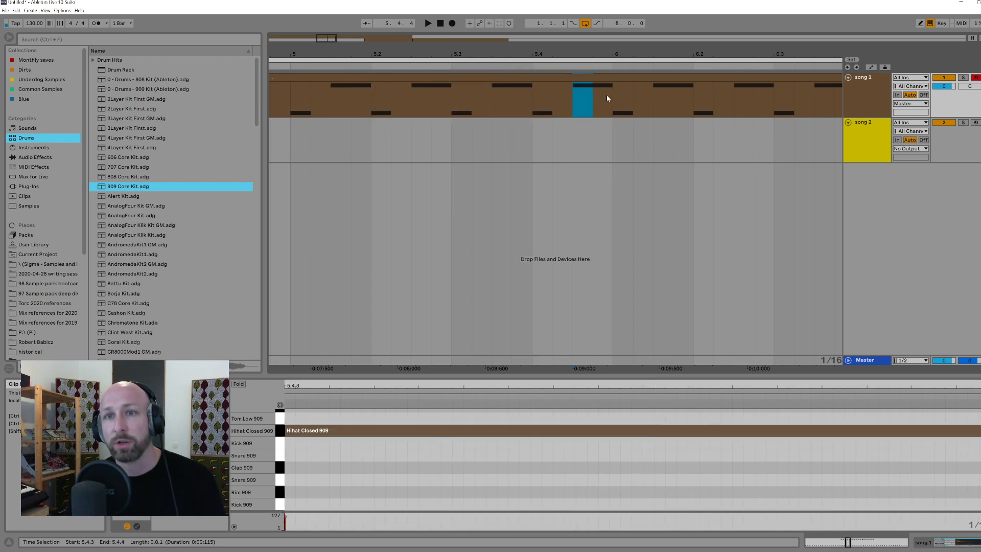
# Step: Set the loop to the single bar from 5.1.1 to 6.1.1 and play it
pyautogui.moveTo(611, 138); pyautogui.dragTo(293, 139)
pyautogui.hotkey('ctrl', 'l')
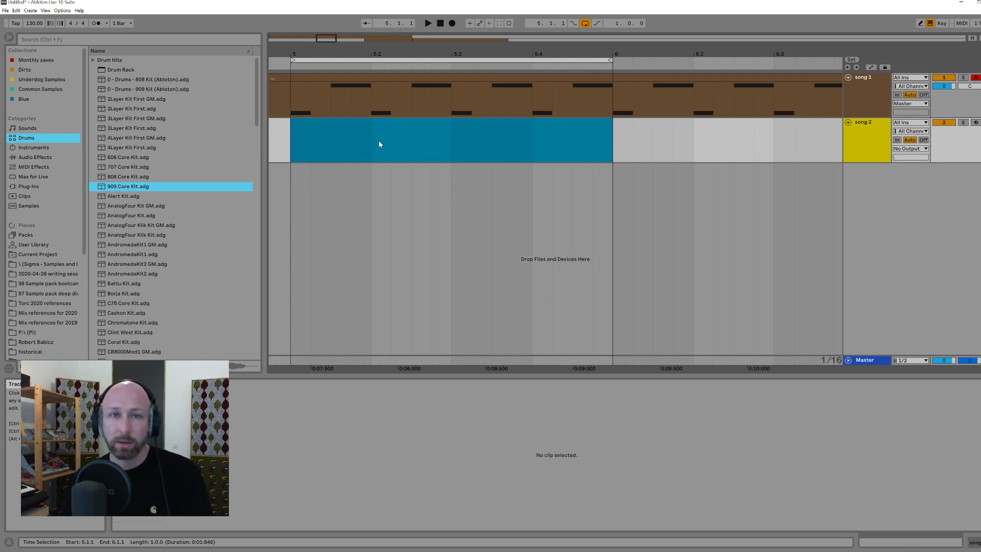
pyautogui.press('space')
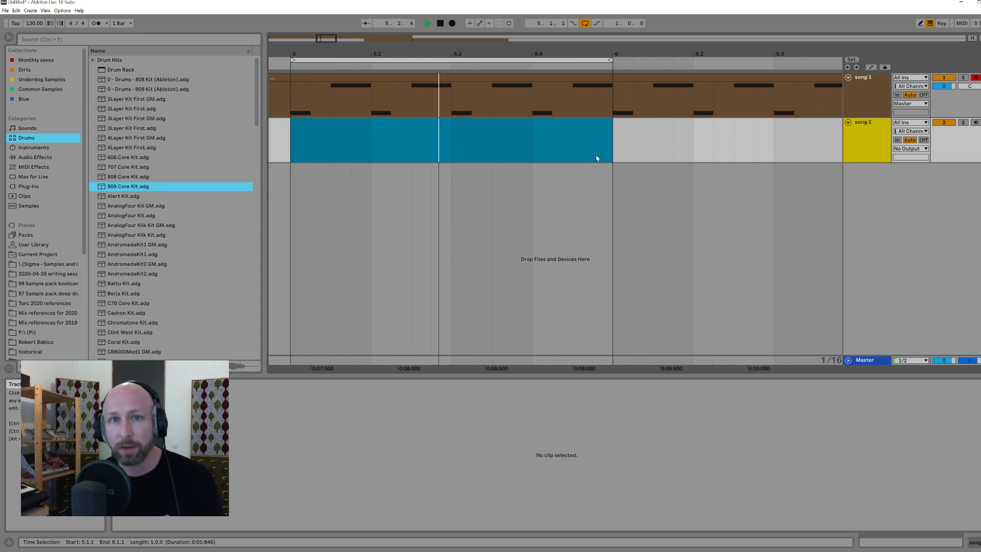
# Step: Stop the loop and mark the kicks and off-beat hi-hats of song 1's bar 5 one after another
pyautogui.press('space')
pyautogui.moveTo(290, 113); pyautogui.dragTo(389, 115)
pyautogui.click(416, 113)
pyautogui.click(459, 110)
pyautogui.click(499, 105)
pyautogui.click(545, 110)
pyautogui.click(562, 105)
pyautogui.click(580, 105)
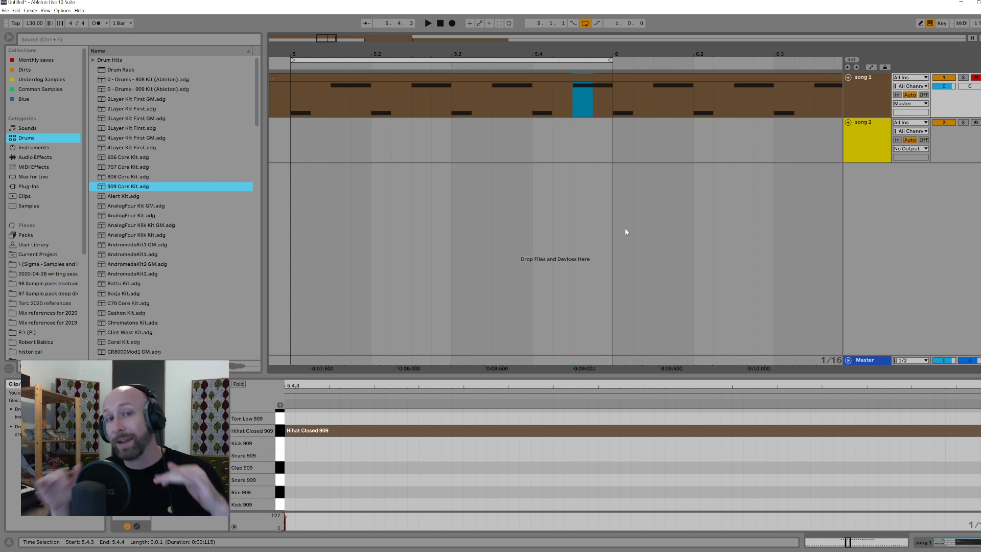
pyautogui.moveTo(297, 103); pyautogui.dragTo(391, 105)
pyautogui.click(335, 103)
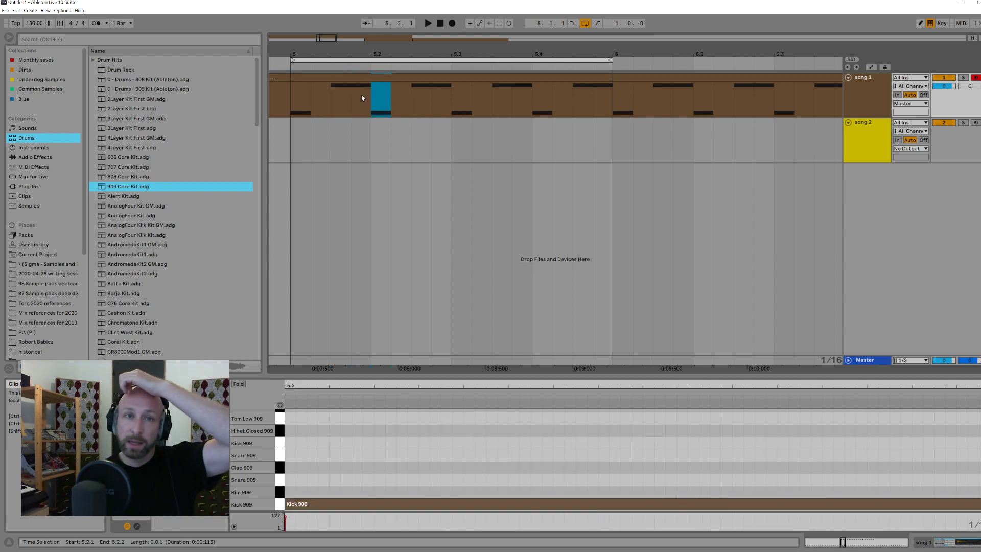
# Step: Delete the half-beat sections with the first two kicks, 5.1.1 to 5.1.3 and 5.2.1 to 5.2.3, from song 1
pyautogui.moveTo(292, 103); pyautogui.dragTo(324, 104)
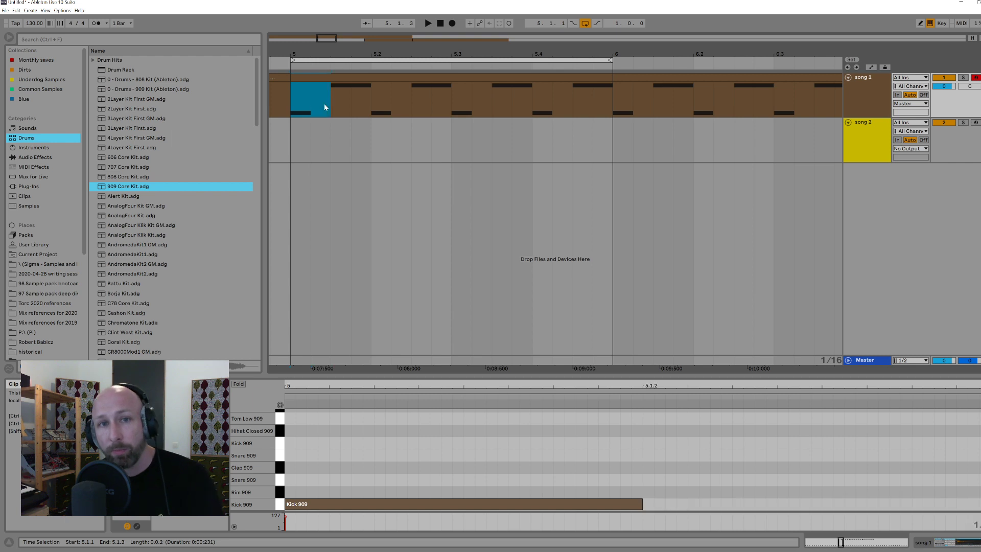
pyautogui.press('Delete')
pyautogui.click(375, 107)
pyautogui.moveTo(399, 109); pyautogui.dragTo(394, 105)
pyautogui.press('Delete')
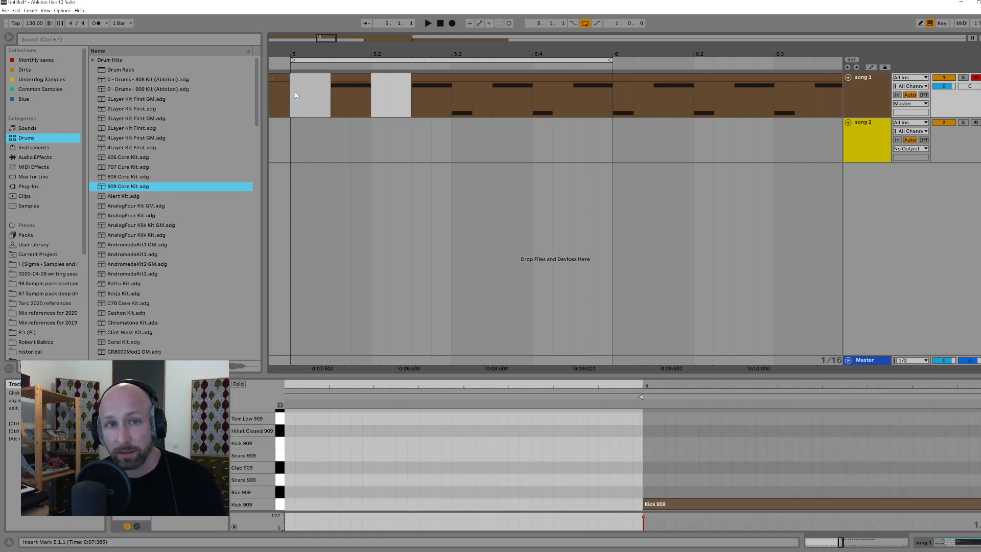
# Step: Play the loop from 5.1.1 without the first two kicks and undo their removal
pyautogui.moveTo(294, 127); pyautogui.dragTo(413, 131)
pyautogui.moveTo(292, 143); pyautogui.dragTo(310, 142)
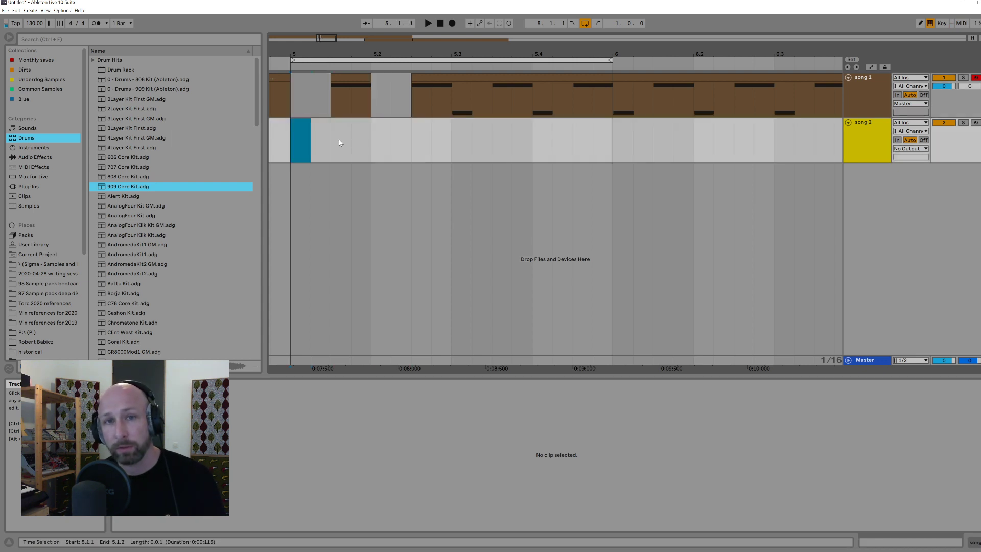
pyautogui.click(297, 136)
pyautogui.press('space')
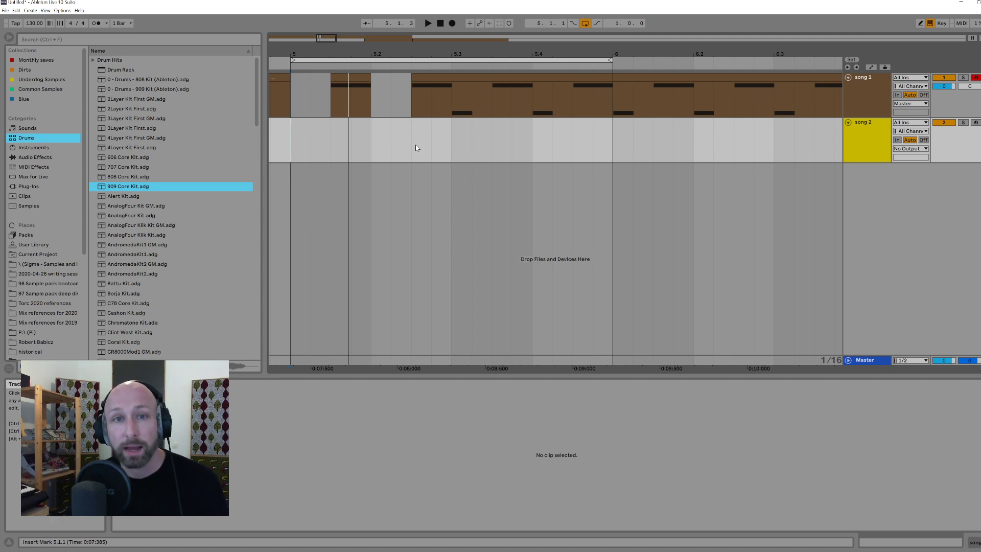
pyautogui.click(302, 77)
pyautogui.click(294, 102)
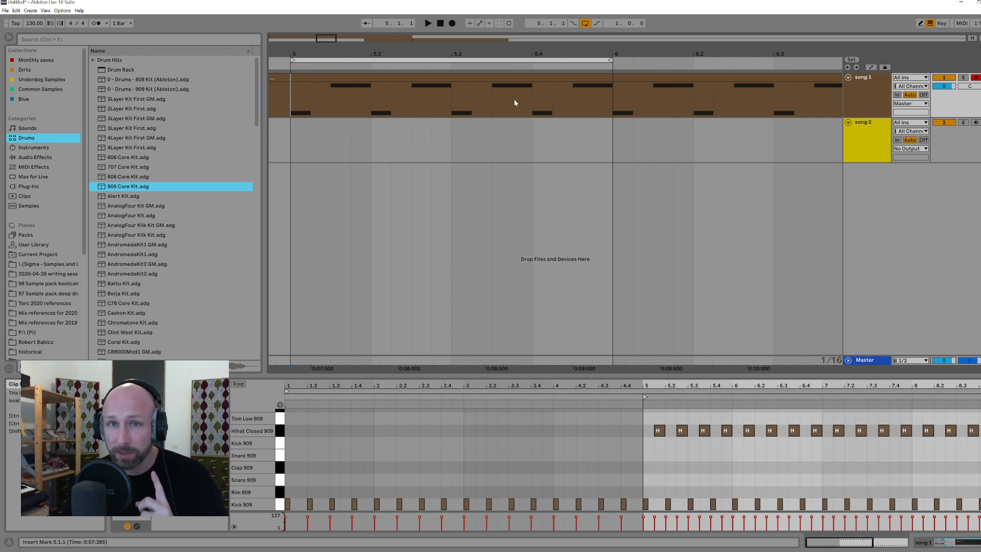
# Step: Add sixteenth-note Snare 909 hits at 5.2 and 5.4 in song 1's clip
pyautogui.click(499, 76)
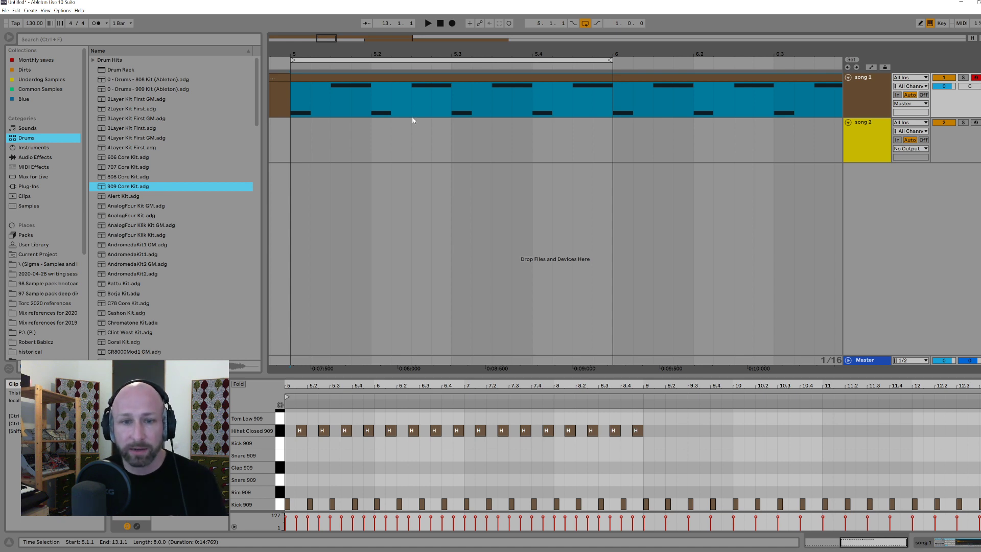
pyautogui.moveTo(645, 392); pyautogui.dragTo(372, 393)
pyautogui.moveTo(299, 387); pyautogui.dragTo(375, 435)
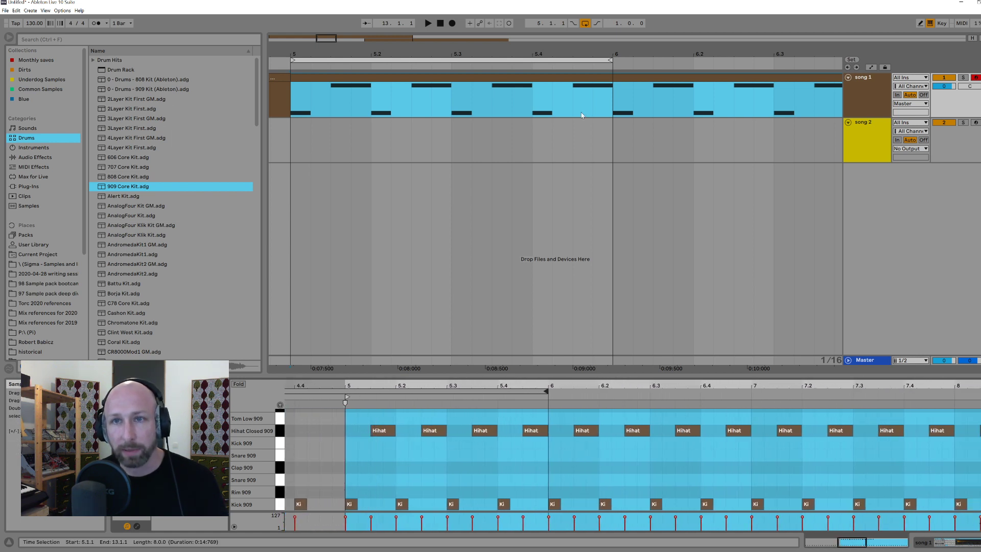
pyautogui.doubleClick(583, 77)
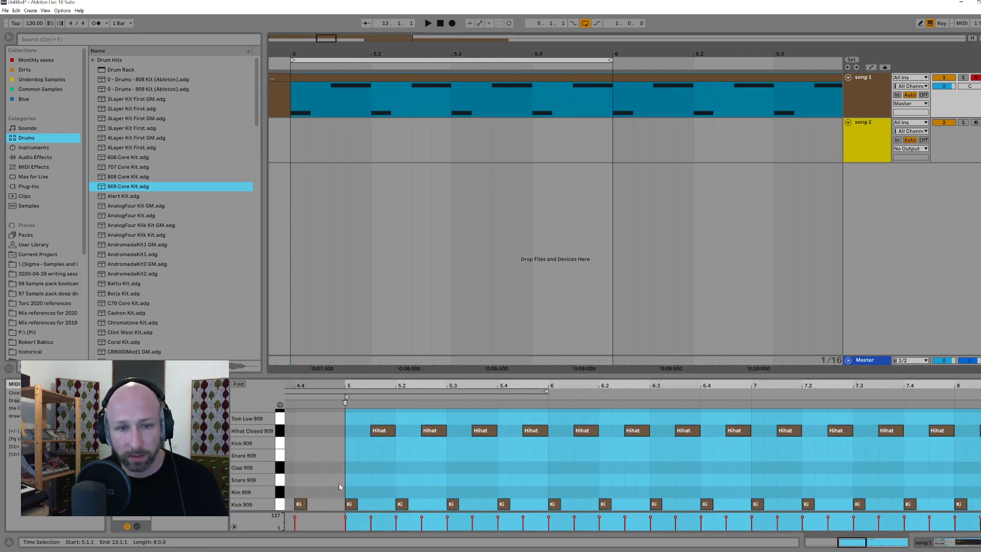
pyautogui.click(399, 480)
pyautogui.doubleClick(401, 480)
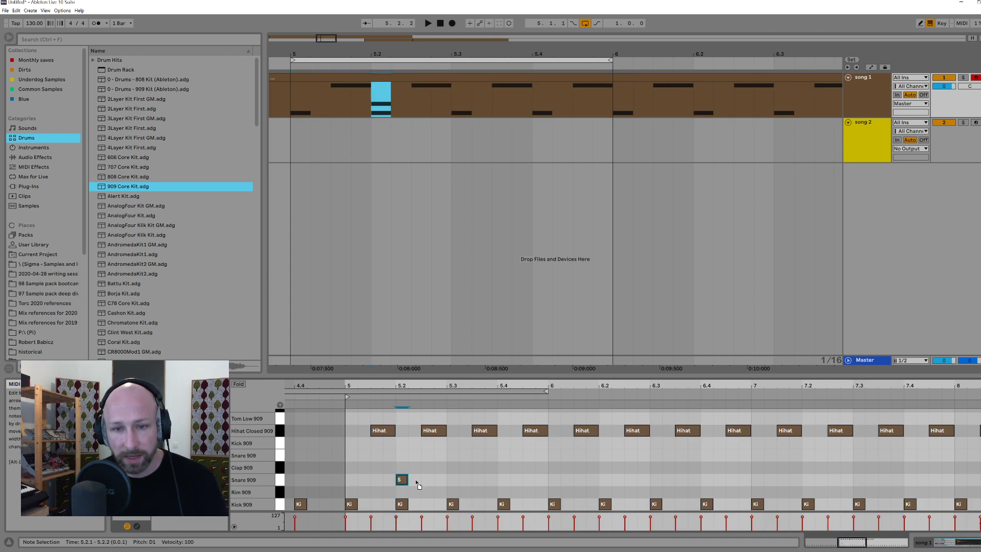
pyautogui.moveTo(409, 484); pyautogui.dragTo(511, 485)
# Step: Play the one-bar loop from 5.1.1 to hear the added snares, and stop it
pyautogui.click(288, 150)
pyautogui.press('space')
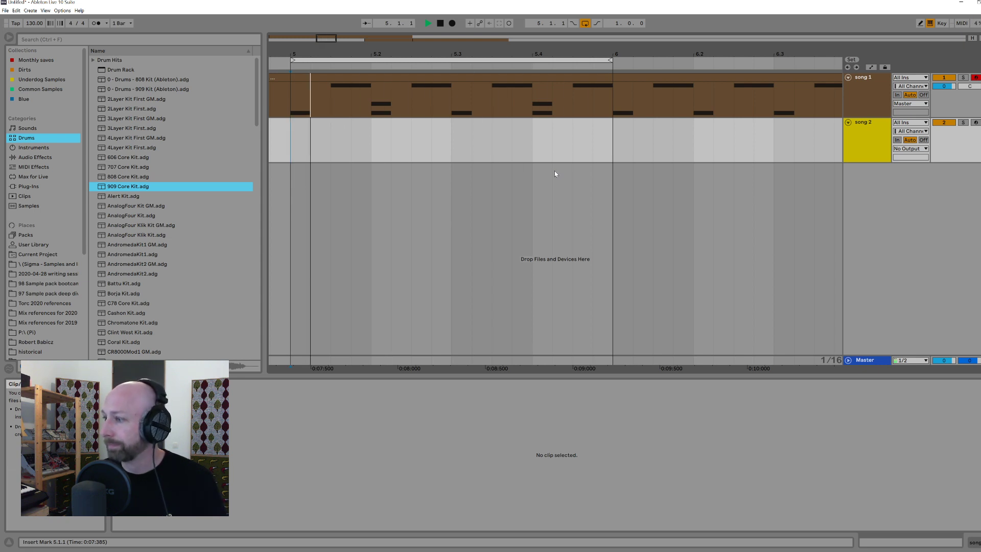
pyautogui.press('space')
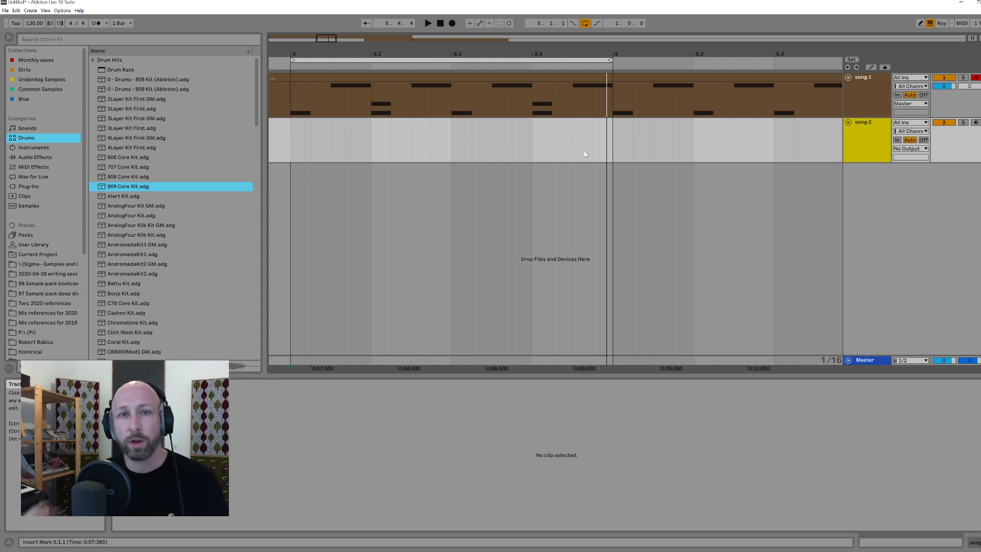
# Step: Mark the kick, snare and hi-hat positions across song 1's bar 5 to count its beats
pyautogui.moveTo(293, 105); pyautogui.dragTo(307, 109)
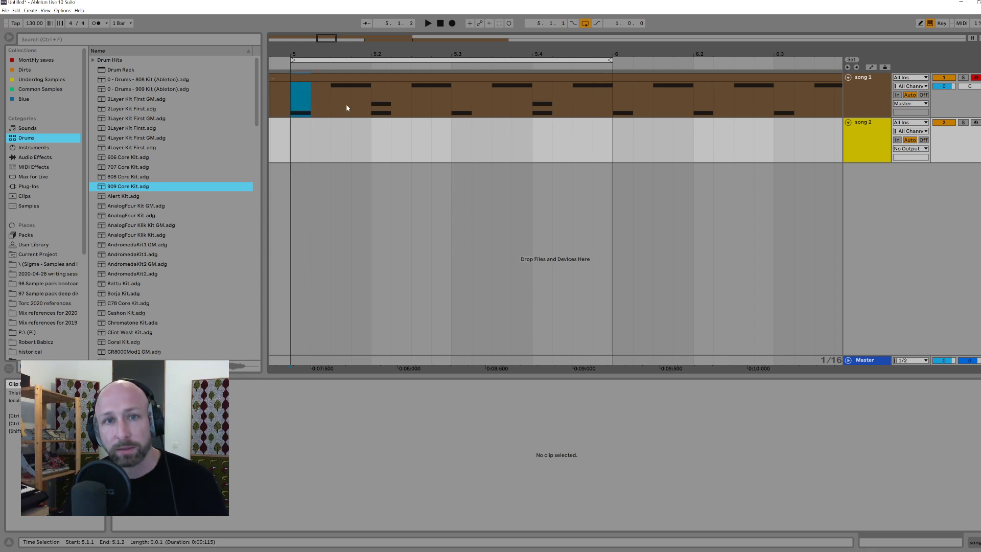
pyautogui.moveTo(373, 104); pyautogui.dragTo(385, 104)
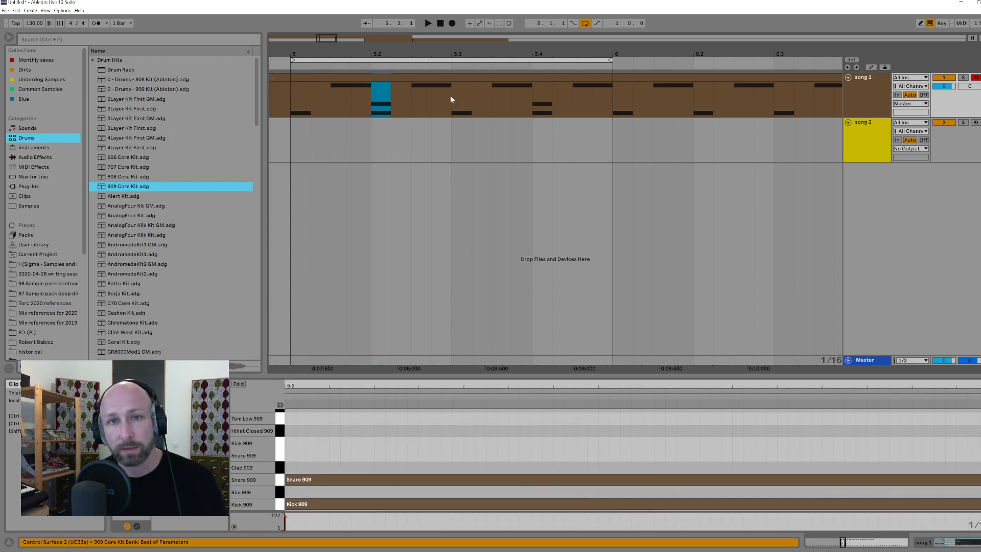
pyautogui.moveTo(451, 99); pyautogui.dragTo(471, 99)
pyautogui.moveTo(537, 104); pyautogui.dragTo(616, 98)
pyautogui.moveTo(491, 100); pyautogui.dragTo(526, 99)
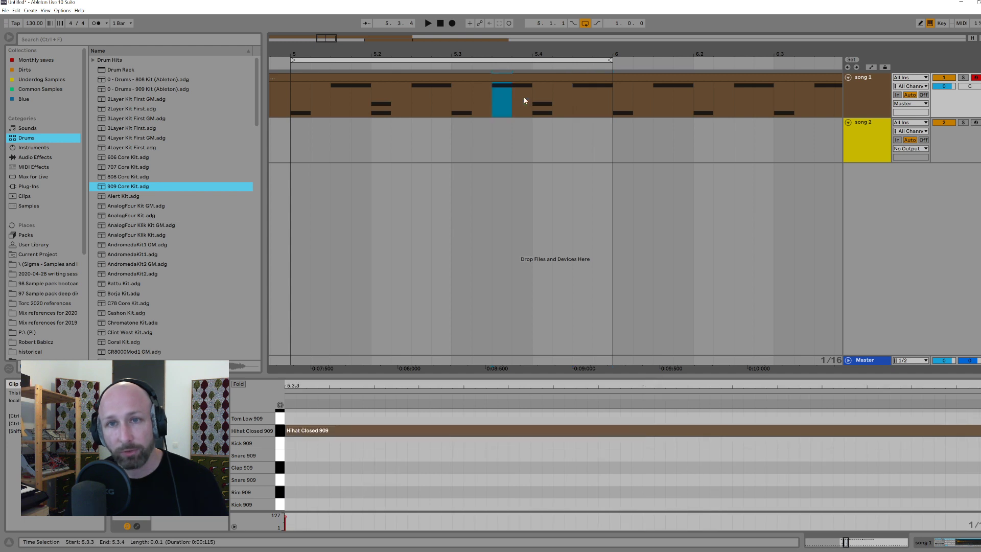
pyautogui.moveTo(411, 96); pyautogui.dragTo(439, 99)
pyautogui.click(334, 95)
pyautogui.moveTo(362, 95); pyautogui.dragTo(387, 110)
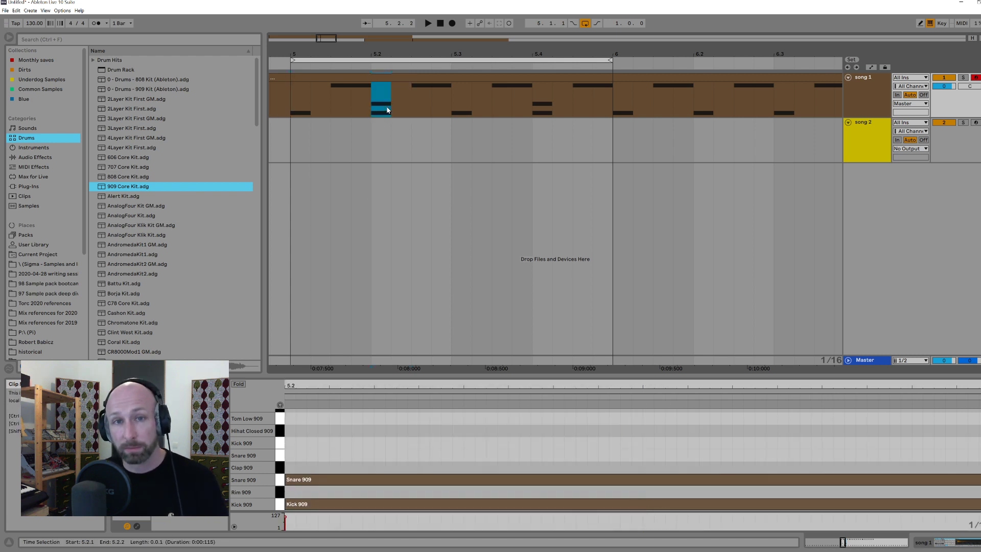
# Step: Replay the looped bar from 5.1.1 while counting the kick and snare pattern, and stop it
pyautogui.click(289, 91)
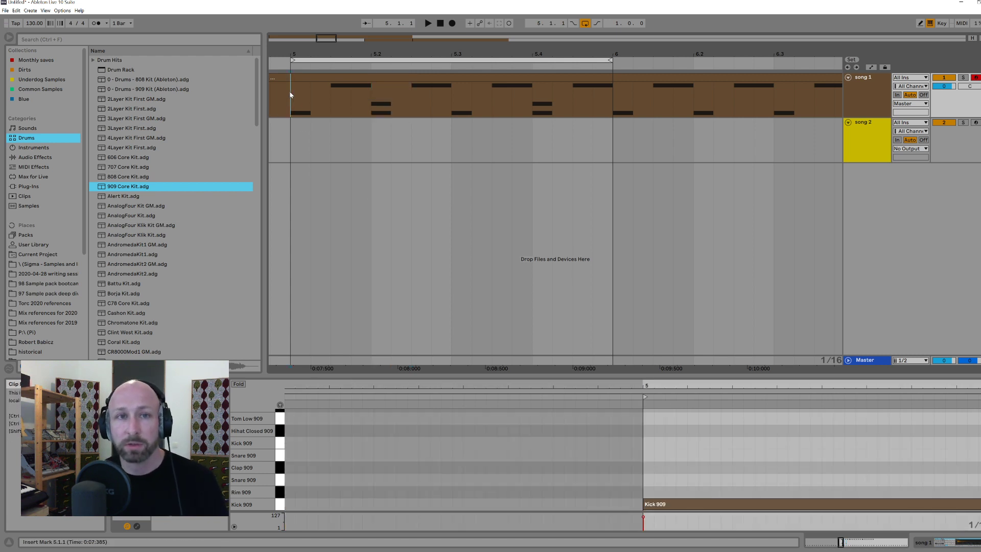
pyautogui.press('space')
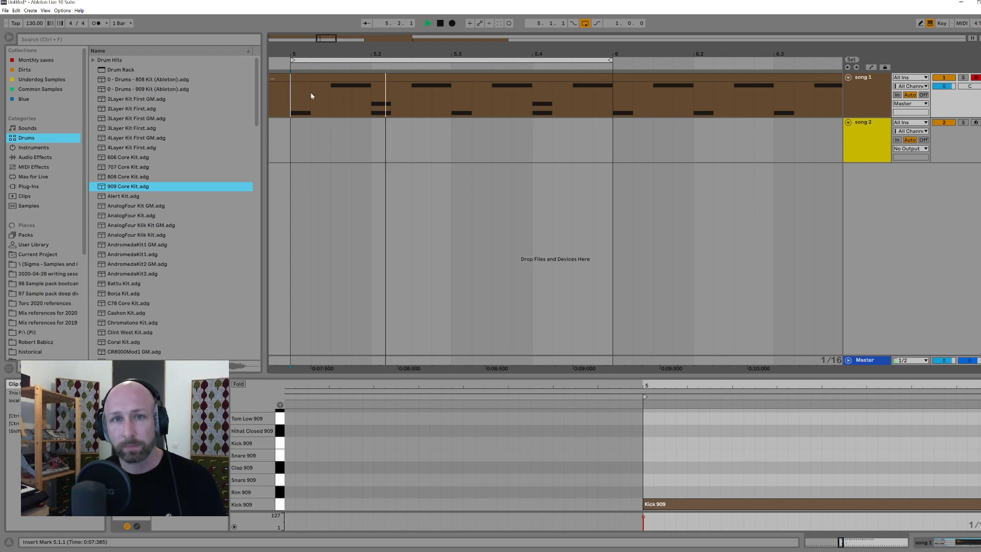
pyautogui.press('space')
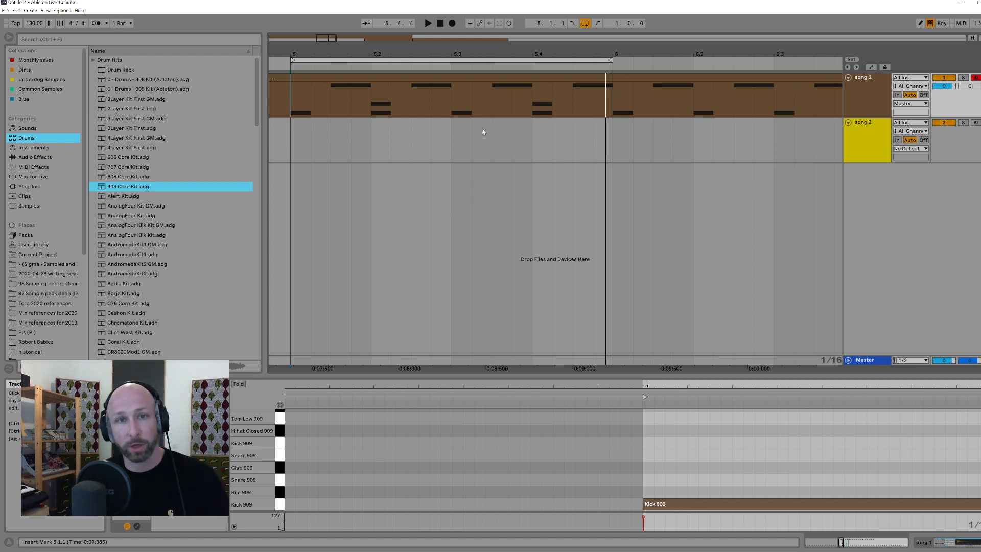
# Step: Compare the kick-only and kick-plus-snare beats of bar 5 by selecting their sixteenth-note slices alternately
pyautogui.click(300, 94)
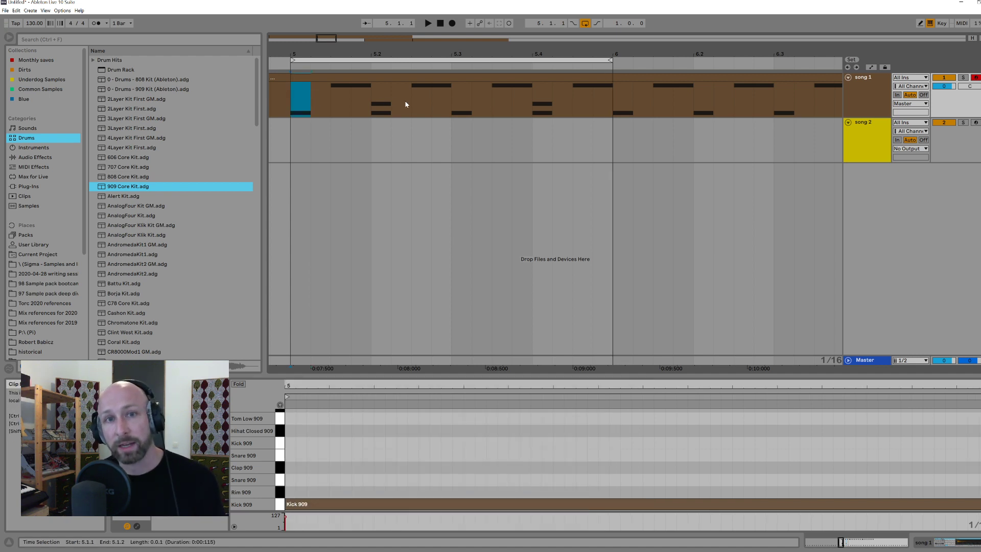
pyautogui.click(382, 99)
pyautogui.moveTo(382, 99); pyautogui.dragTo(387, 99)
pyautogui.moveTo(302, 99); pyautogui.dragTo(308, 99)
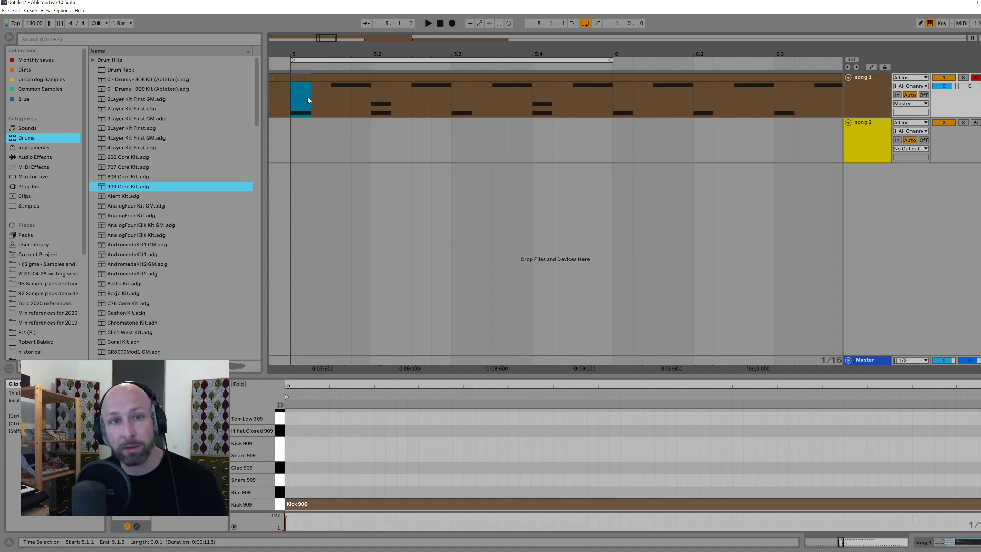
pyautogui.moveTo(376, 102); pyautogui.dragTo(380, 102)
pyautogui.moveTo(309, 98); pyautogui.dragTo(312, 98)
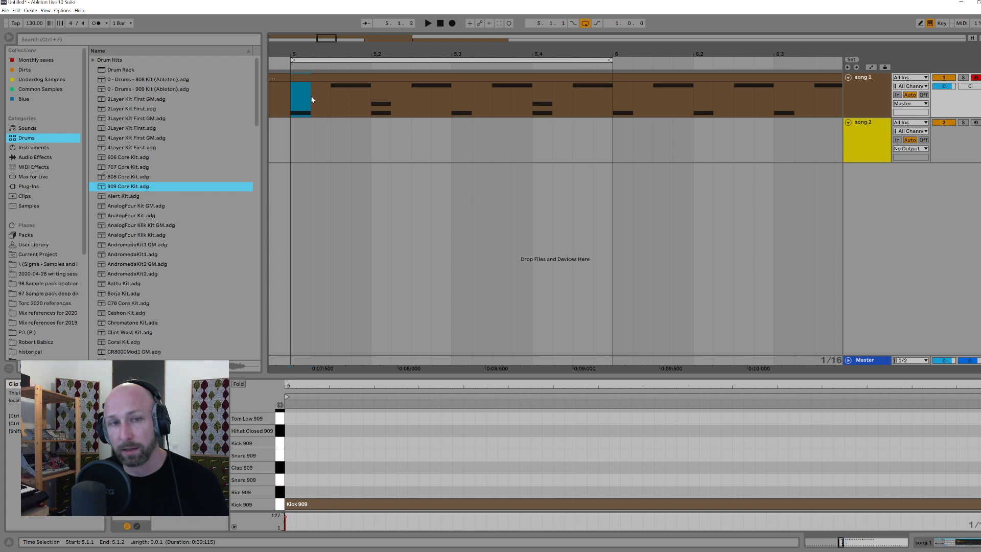
pyautogui.moveTo(376, 97); pyautogui.dragTo(381, 98)
pyautogui.moveTo(455, 102); pyautogui.dragTo(459, 104)
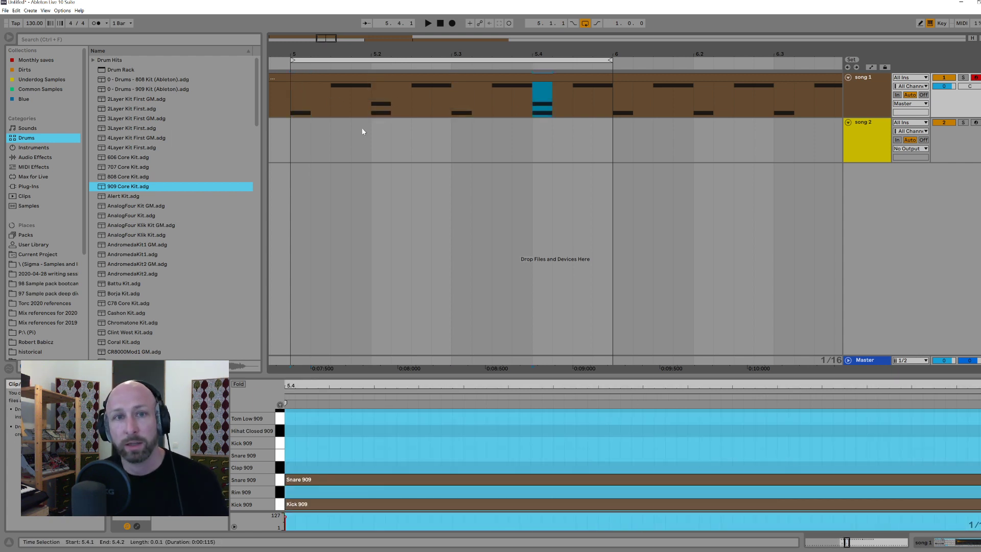
# Step: Mark the off-beat gap from 5.2.3 to 5.3.1 on song 2's track and play the loop from 5.1.1 again
pyautogui.click(345, 136)
pyautogui.moveTo(414, 135); pyautogui.dragTo(453, 132)
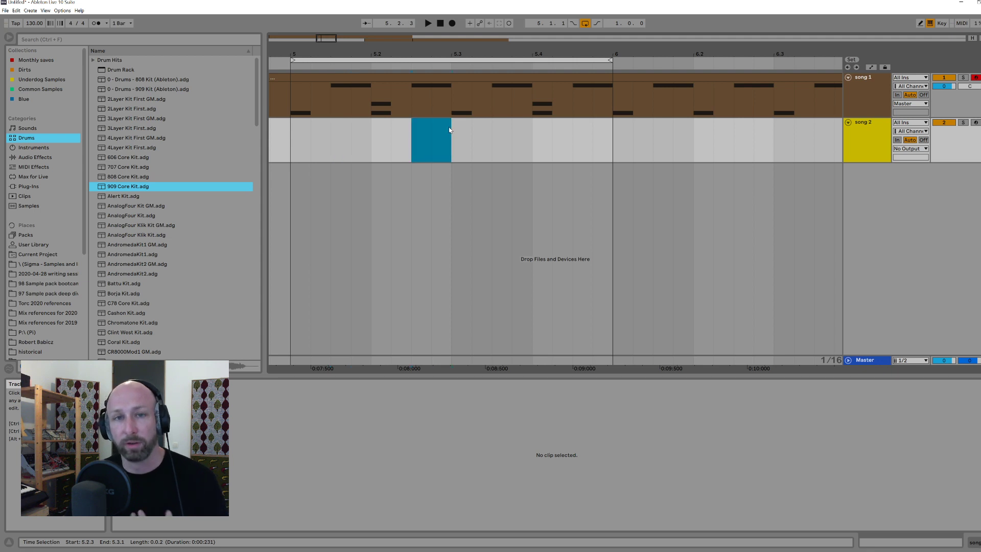
pyautogui.click(285, 148)
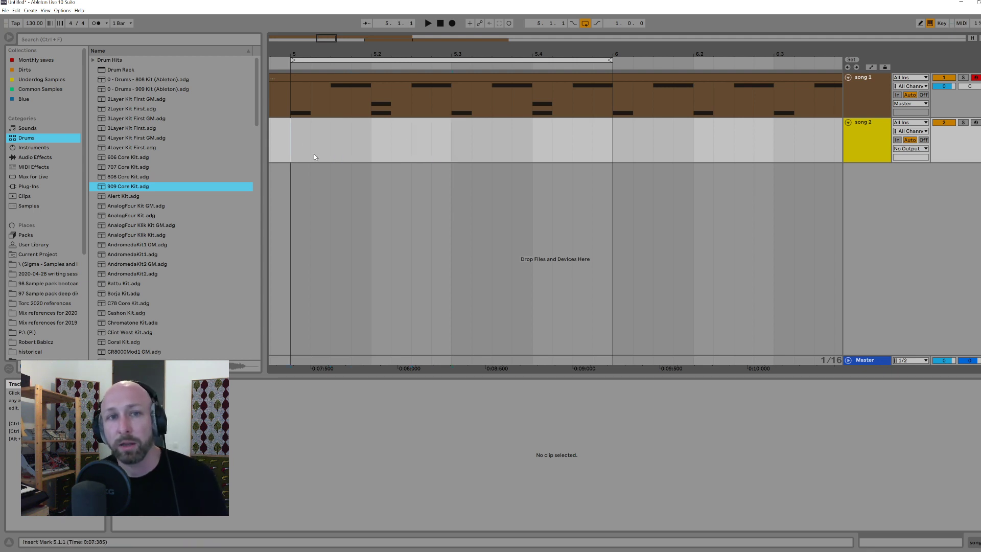
pyautogui.press('space')
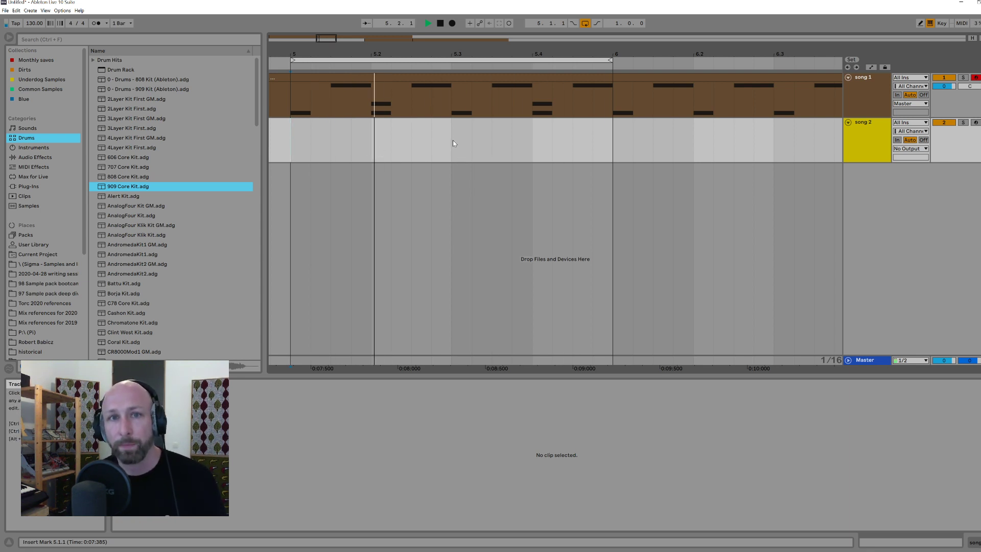
pyautogui.press('space')
# Step: Select the whole bar 5 of song 1 and view it within the bars up to bar 9
pyautogui.moveTo(293, 98); pyautogui.dragTo(613, 107)
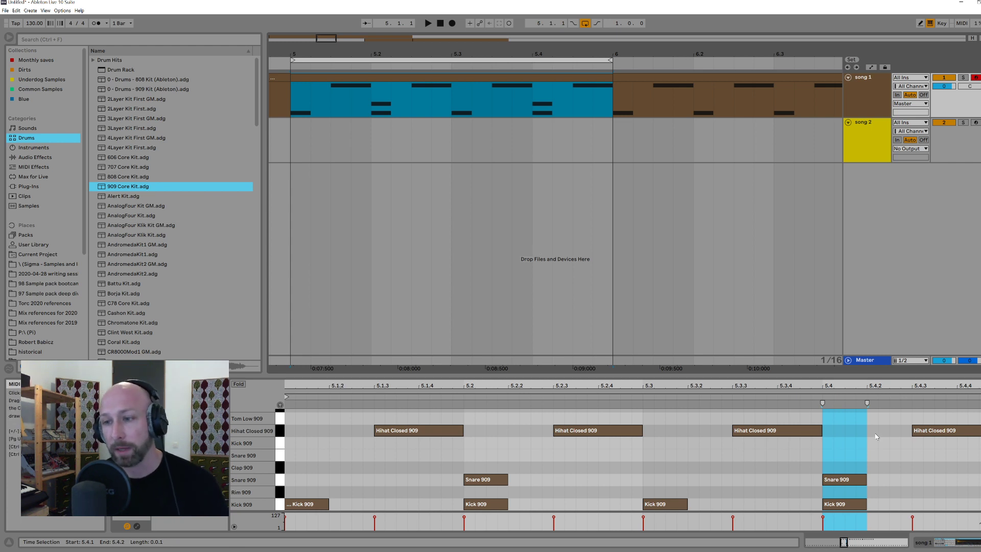
pyautogui.moveTo(288, 132); pyautogui.dragTo(620, 163)
pyautogui.moveTo(606, 115); pyautogui.dragTo(290, 108)
pyautogui.moveTo(351, 52); pyautogui.dragTo(350, 52)
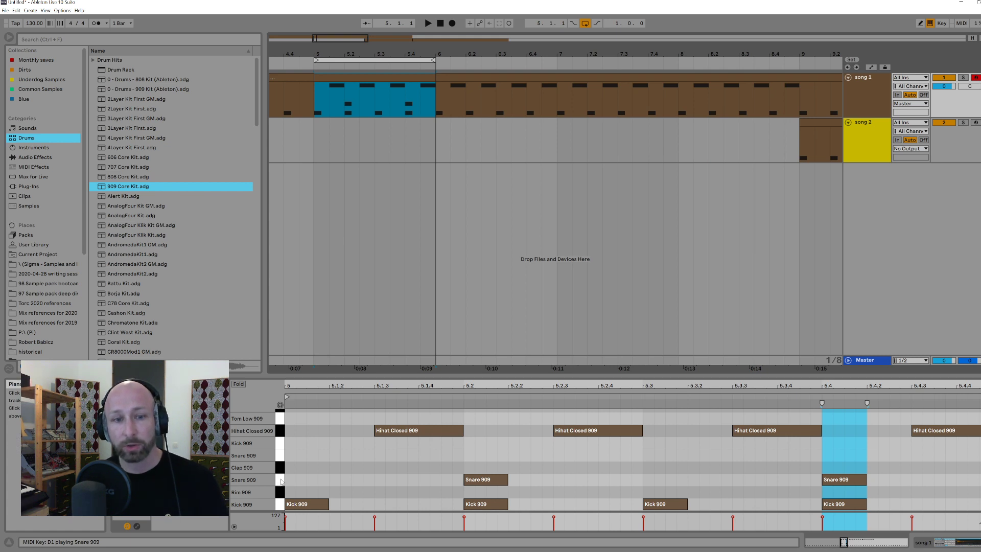
# Step: Audition the 909 kick, hi-hat, snare and clap, and move the snare notes at 5.2 and 5.4 to Clap 909
pyautogui.click(280, 504)
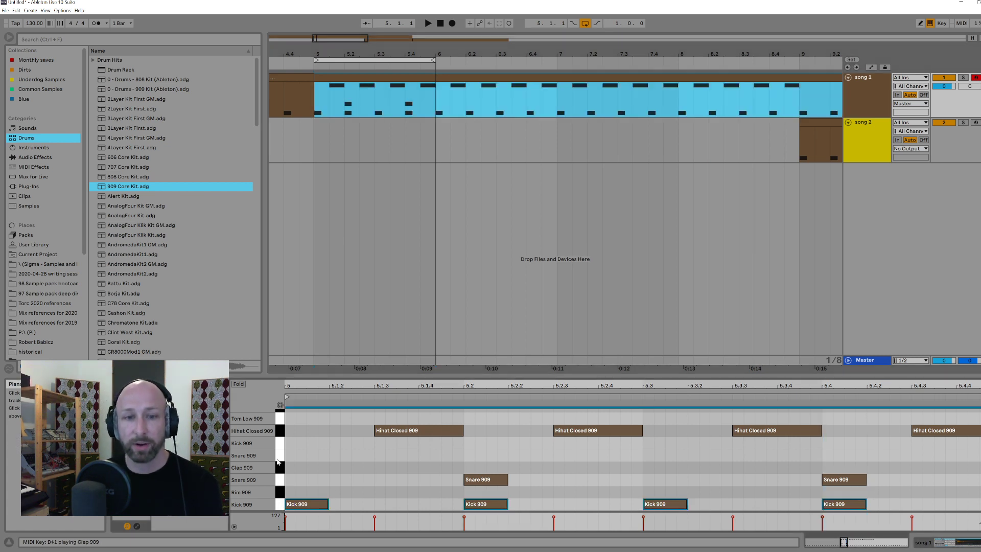
pyautogui.click(280, 434)
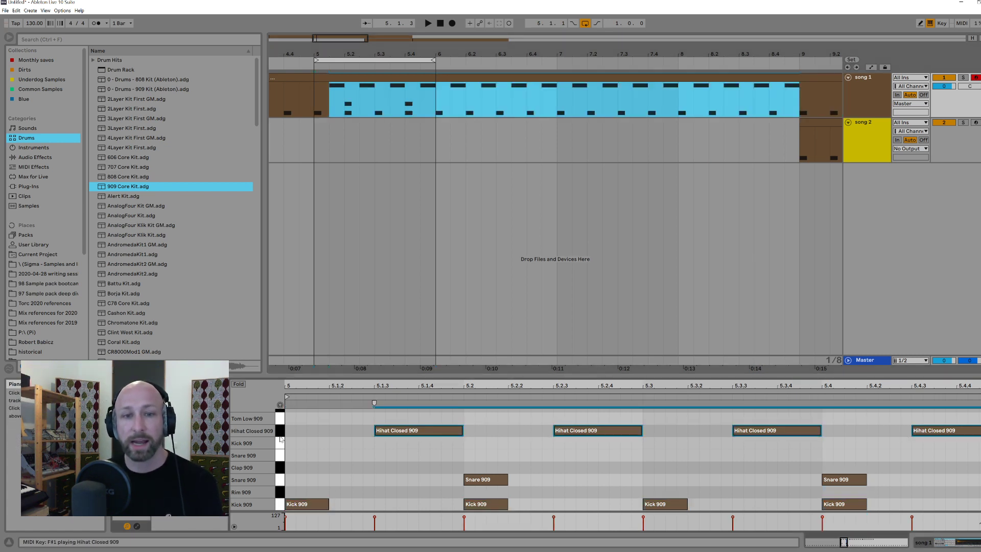
pyautogui.click(280, 481)
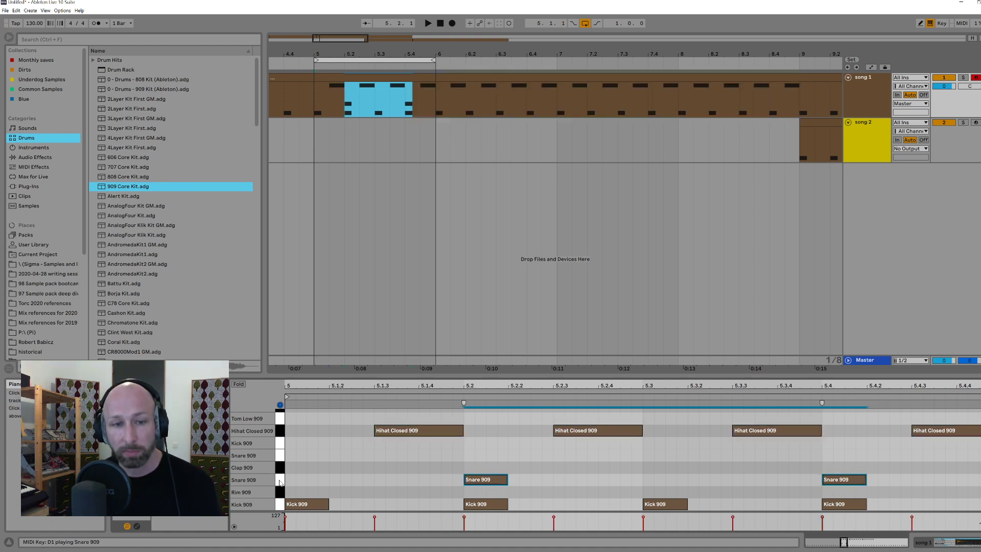
pyautogui.click(279, 471)
pyautogui.moveTo(372, 475); pyautogui.dragTo(907, 484)
pyautogui.press('Up')
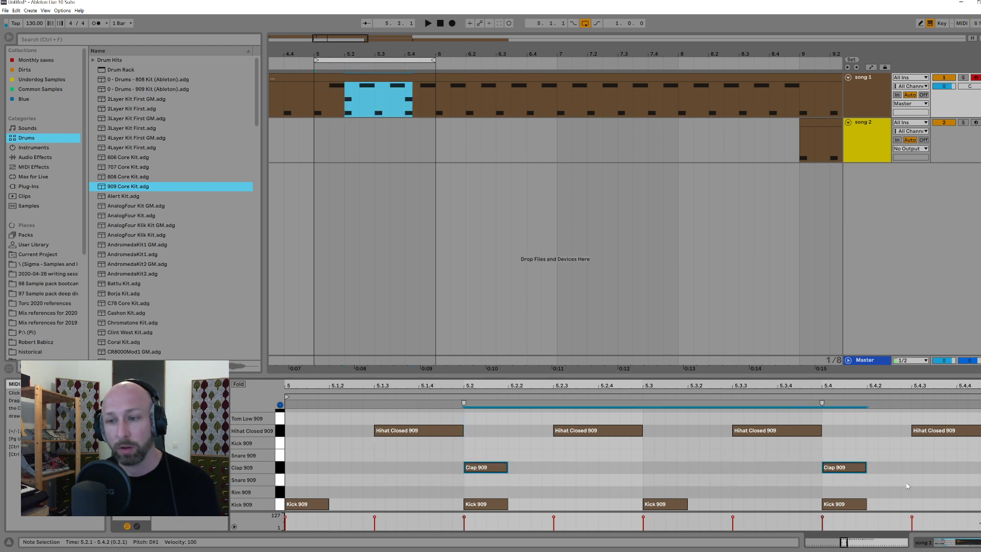
# Step: Play song 1 from 5.1.1 to hear the clap version of bar 5, and stop with its clip selected
pyautogui.click(316, 93)
pyautogui.press('space')
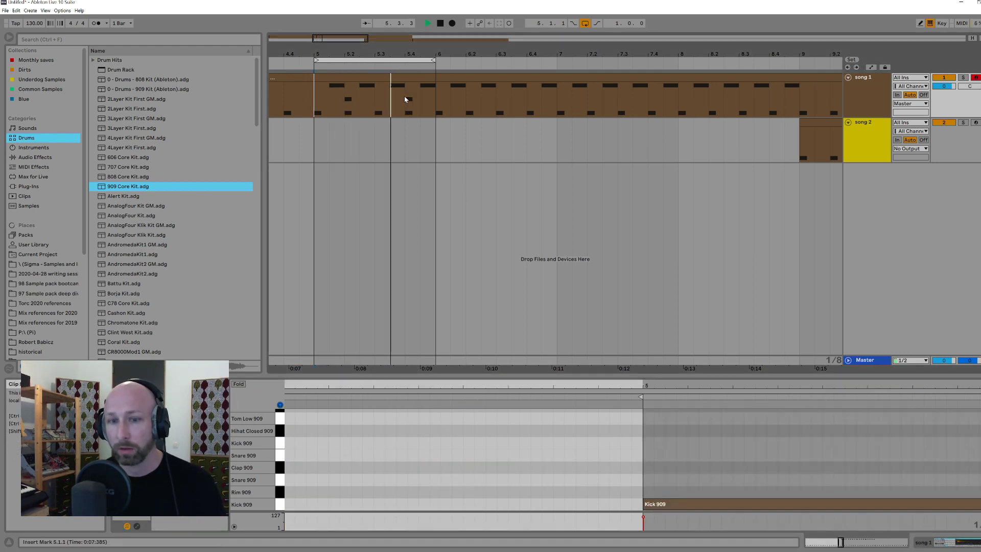
pyautogui.click(407, 79)
pyautogui.click(408, 79)
pyautogui.press('space')
# Step: Layer Snare 909 notes under the claps at 5.2 and 5.4 in song 1's clip
pyautogui.moveTo(327, 386); pyautogui.dragTo(327, 434)
pyautogui.moveTo(434, 547); pyautogui.dragTo(366, 518)
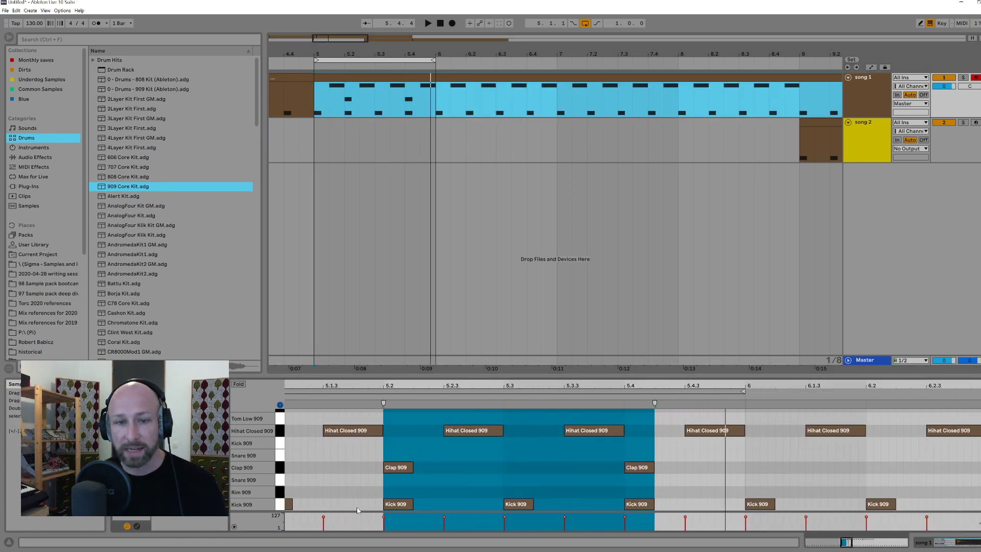
pyautogui.click(385, 480)
pyautogui.doubleClick(385, 481)
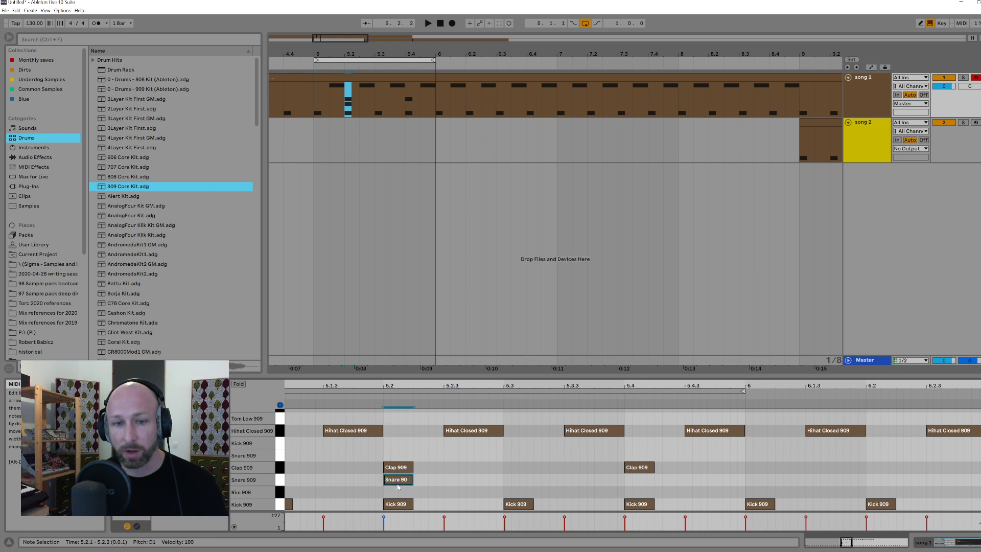
pyautogui.doubleClick(567, 492)
pyautogui.moveTo(578, 489); pyautogui.dragTo(639, 483)
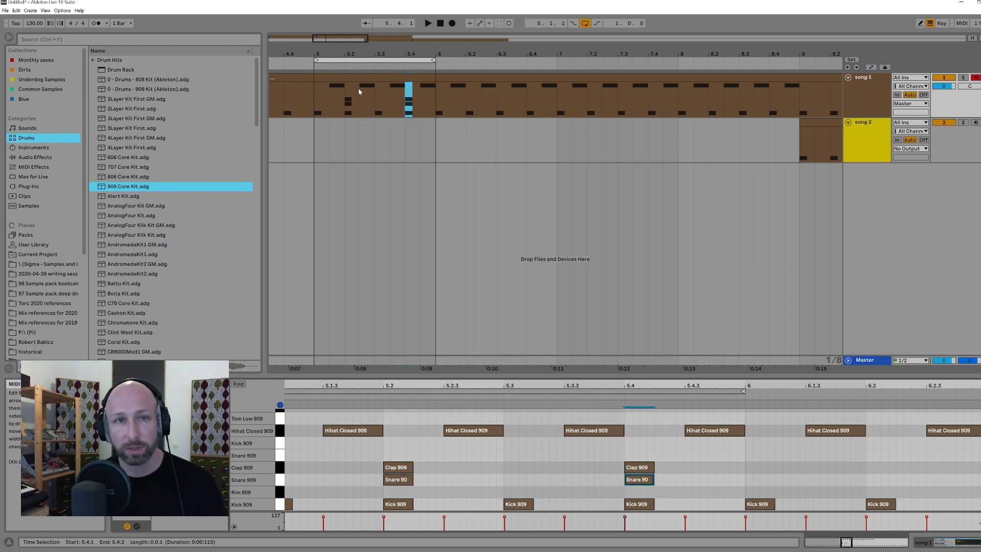
# Step: Play the bar 5 loop from 5.1.1 to hear the layered clap and snare, and return to 5.1.1
pyautogui.click(315, 123)
pyautogui.press('space')
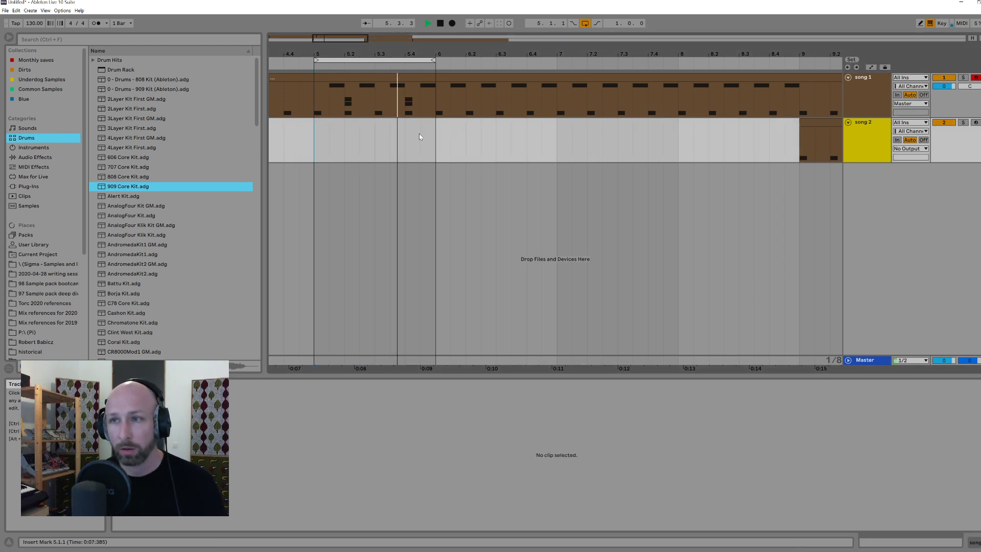
pyautogui.click(404, 77)
pyautogui.press('space')
pyautogui.click(317, 144)
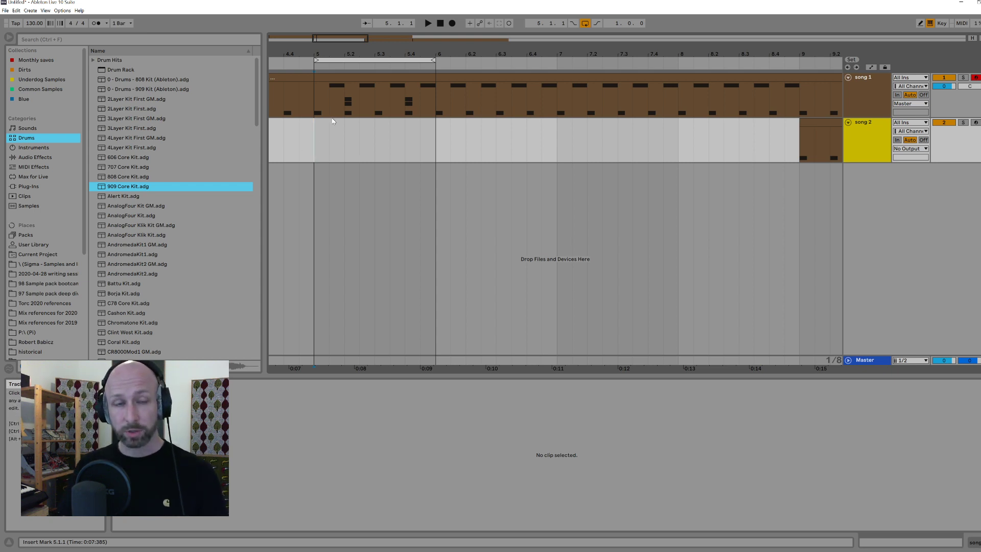
# Step: Select bar 5 of song 1 and set the note editor's fixed grid to 1/16
pyautogui.moveTo(317, 87); pyautogui.dragTo(437, 97)
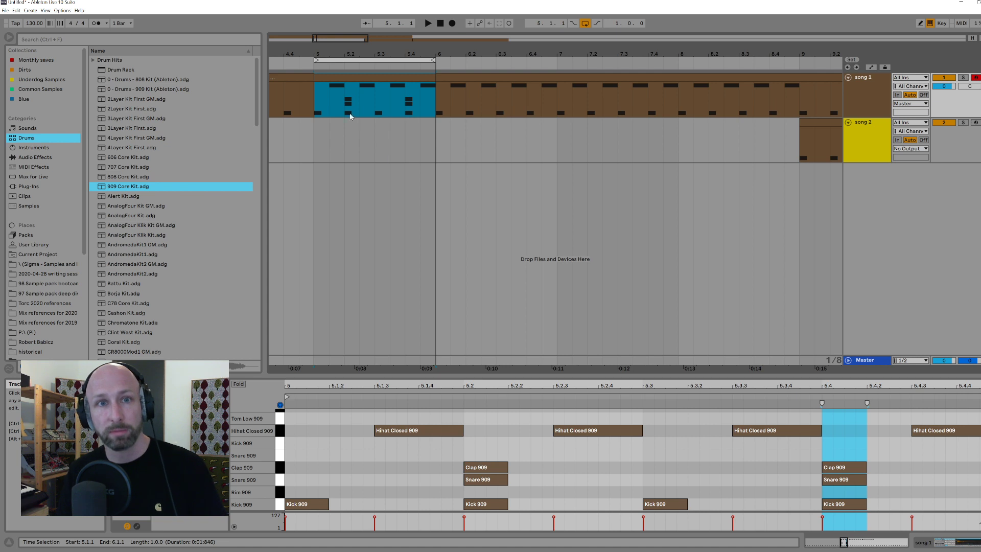
pyautogui.moveTo(316, 95); pyautogui.dragTo(440, 85)
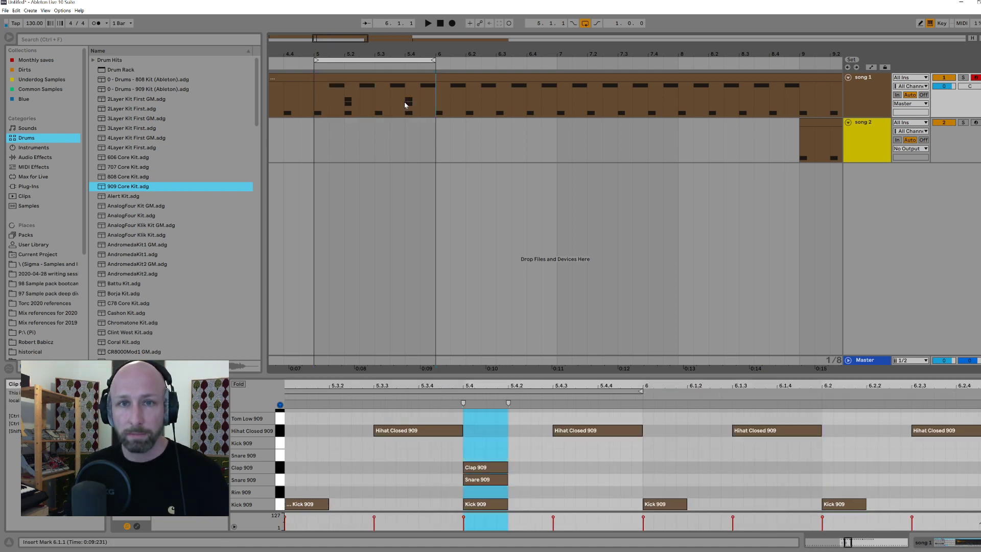
pyautogui.moveTo(315, 104); pyautogui.dragTo(431, 106)
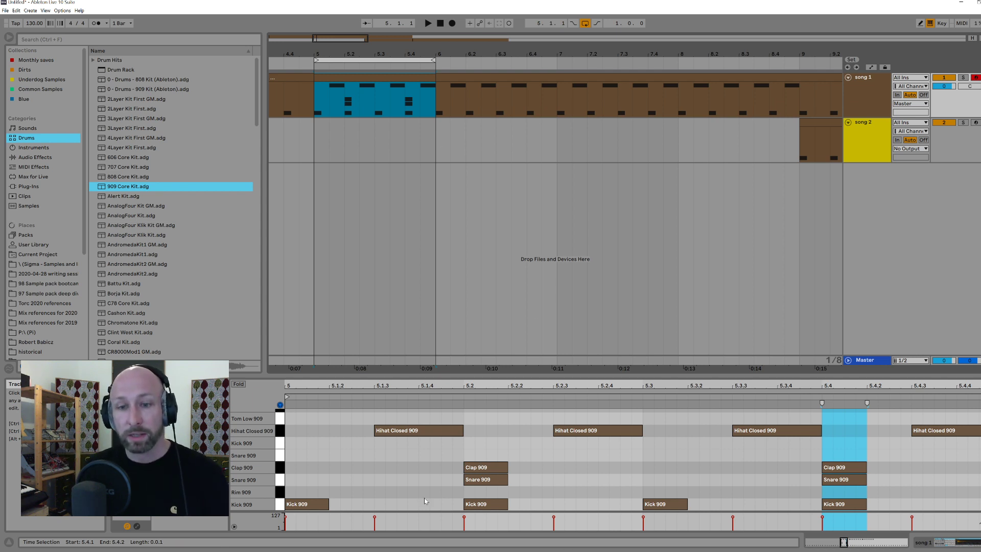
pyautogui.rightClick(550, 483)
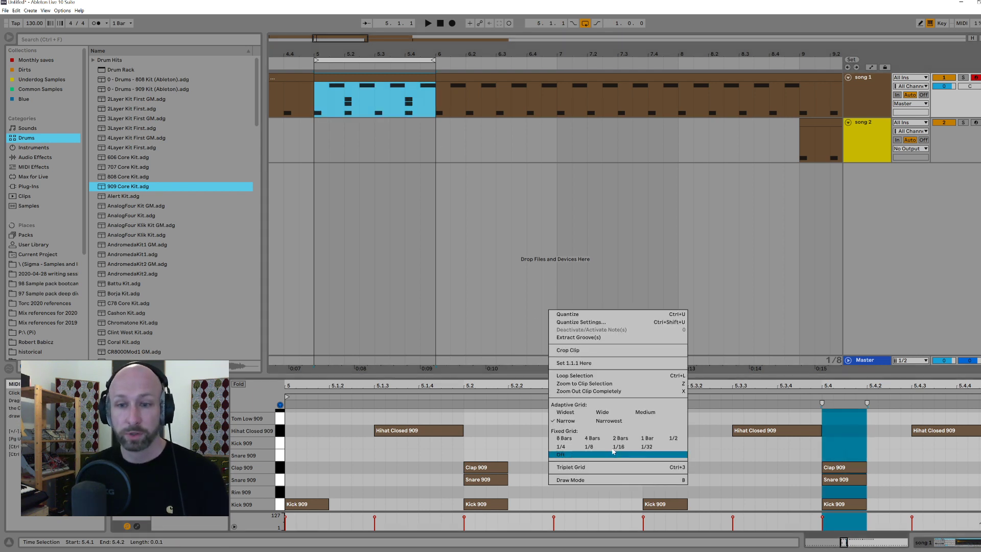
pyautogui.click(614, 448)
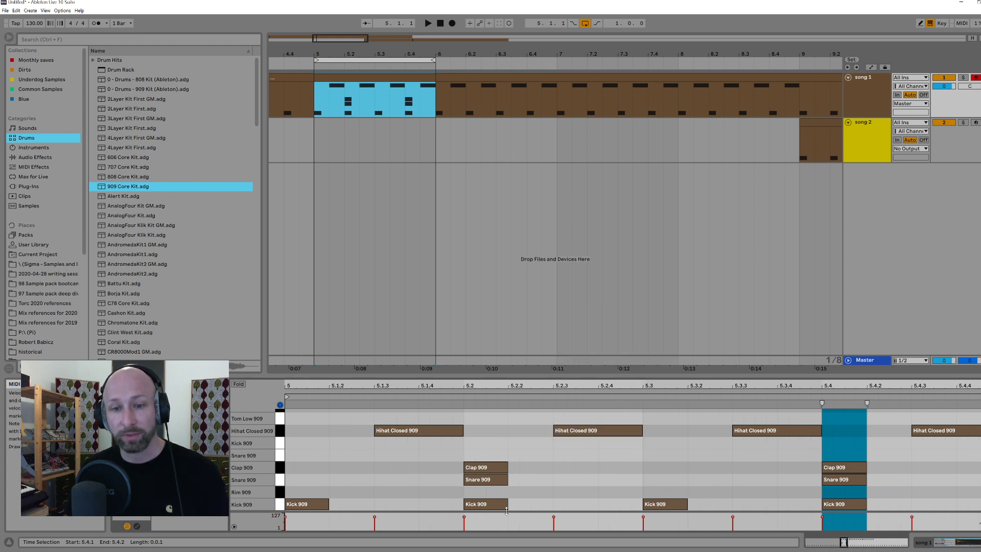
# Step: Examine the kicks on beats 5.2, 5.3 and 5.4 by selecting each note in turn
pyautogui.click(485, 504)
pyautogui.click(645, 503)
pyautogui.click(844, 504)
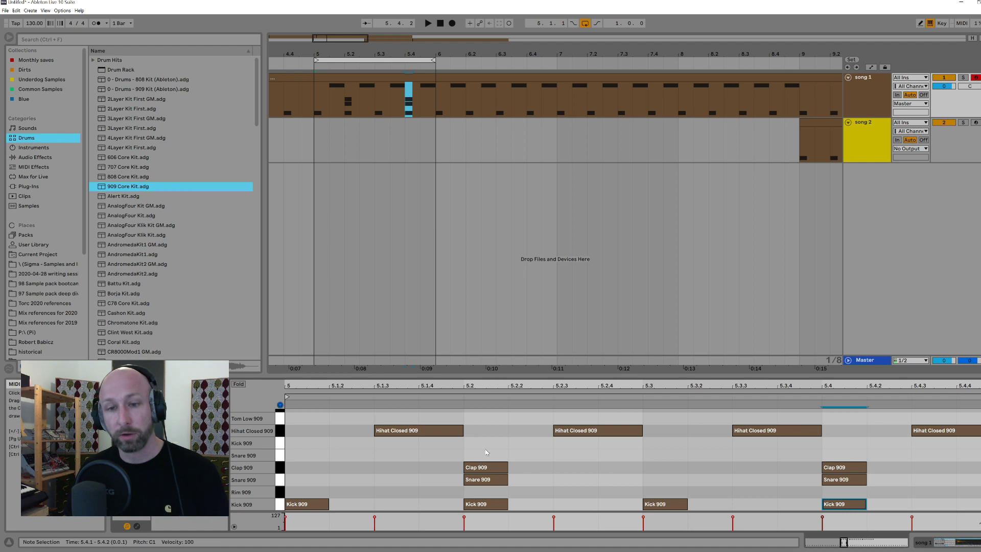
# Step: Split song 1's clip at 6.1.1 and 7.1.1 and delete the portion from bar 7 onward
pyautogui.click(438, 108)
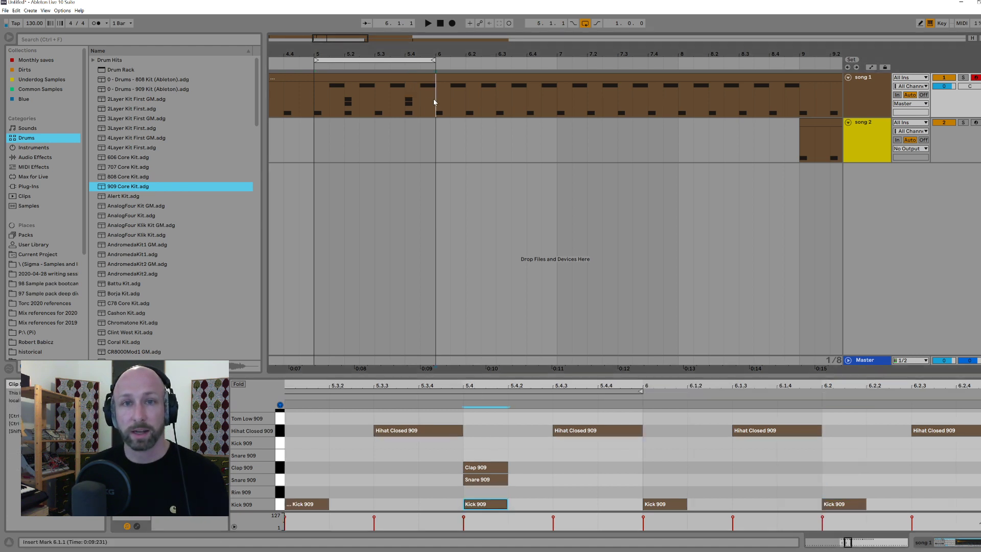
pyautogui.hotkey('ctrl', 'e')
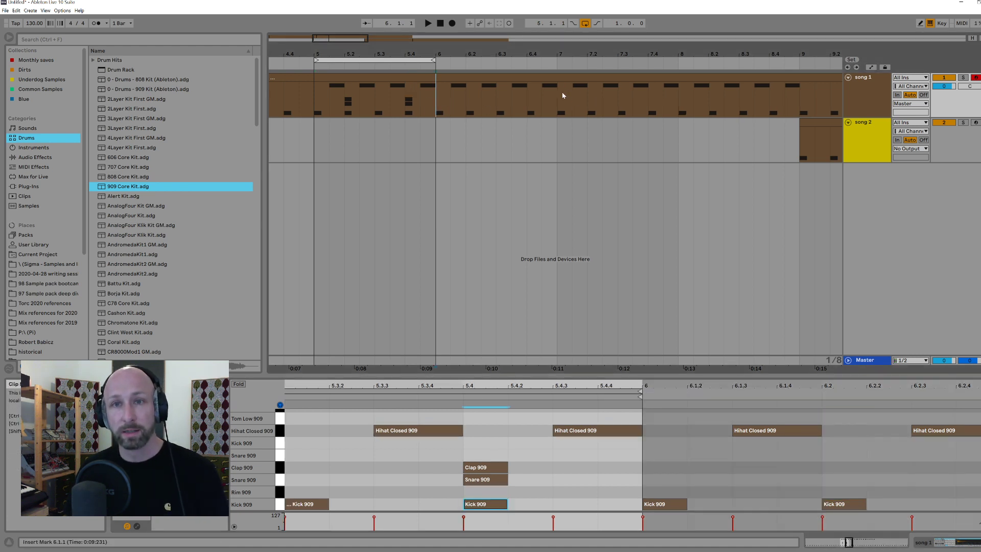
pyautogui.click(562, 91)
pyautogui.hotkey('ctrl', 'e')
pyautogui.click(579, 80)
pyautogui.press('Delete')
# Step: Move the loop to bar 6 and delete song 1's clip before bar 5
pyautogui.click(401, 80)
pyautogui.moveTo(405, 60); pyautogui.dragTo(537, 58)
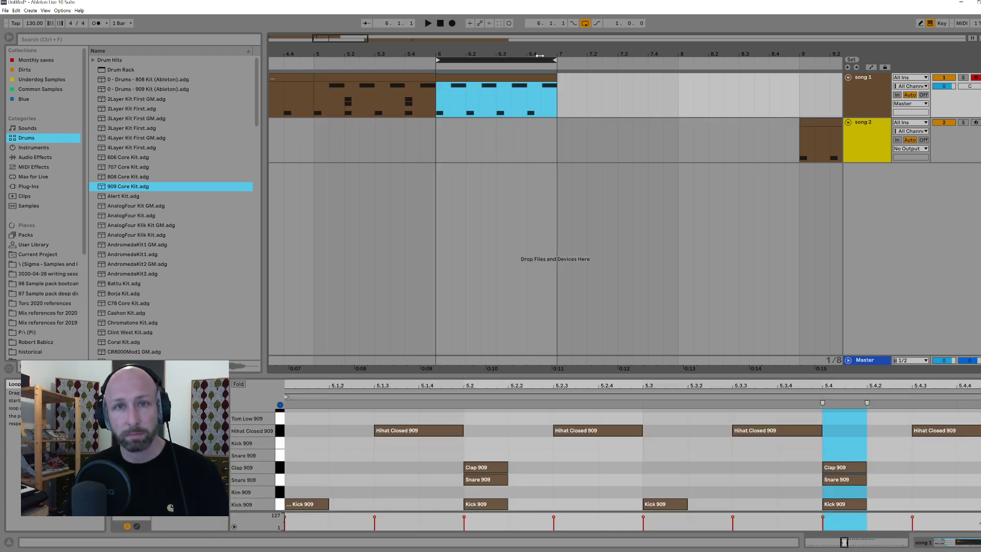
pyautogui.click(346, 80)
pyautogui.click(296, 78)
pyautogui.press('Delete')
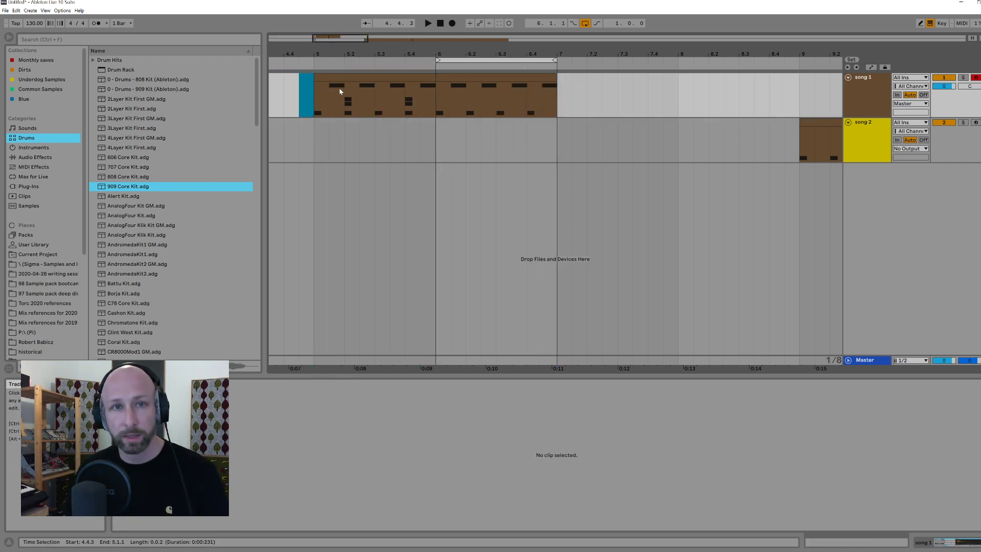
# Step: Rename the bar 5 clip "standard" and the bar 6 clip "breakbeat pattern"
pyautogui.click(340, 85)
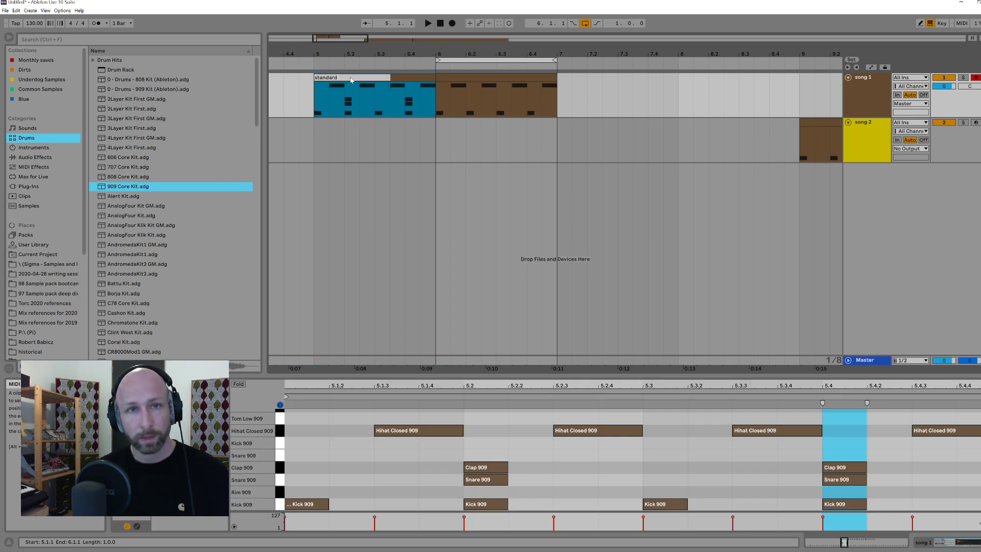
pyautogui.click(471, 75)
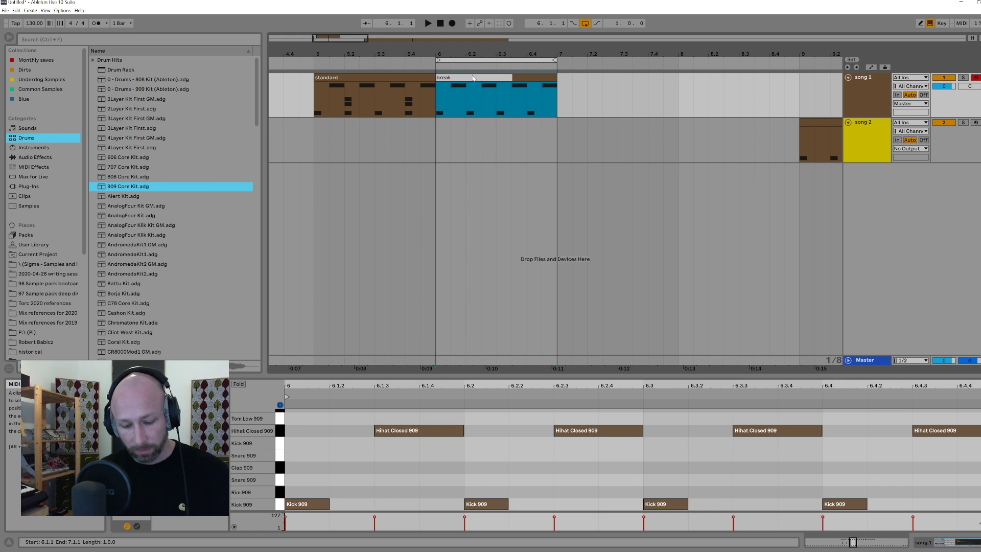
pyautogui.press('Return')
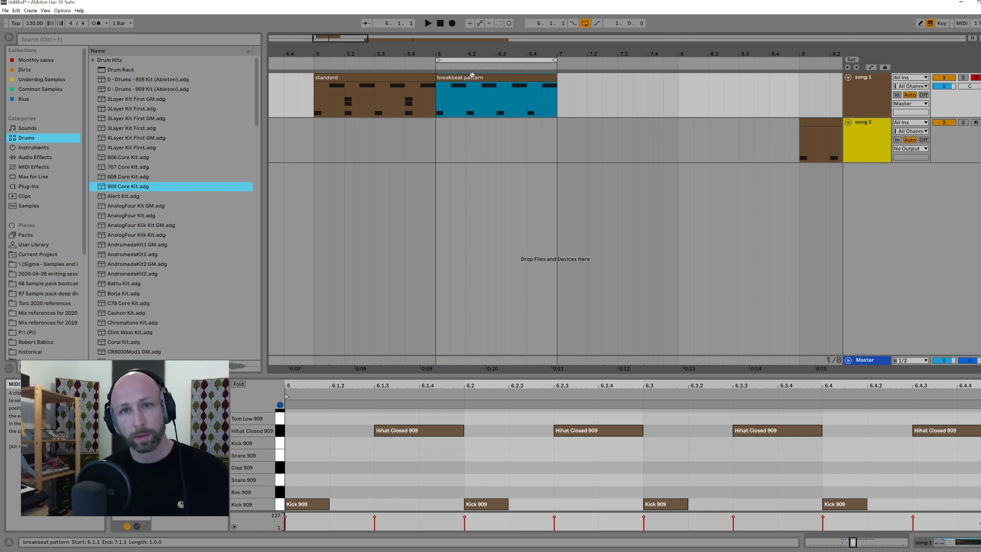
# Step: Audition the 909 kick and delete all Hihat Closed 909 notes from bar 6 of the breakbeat pattern
pyautogui.click(280, 505)
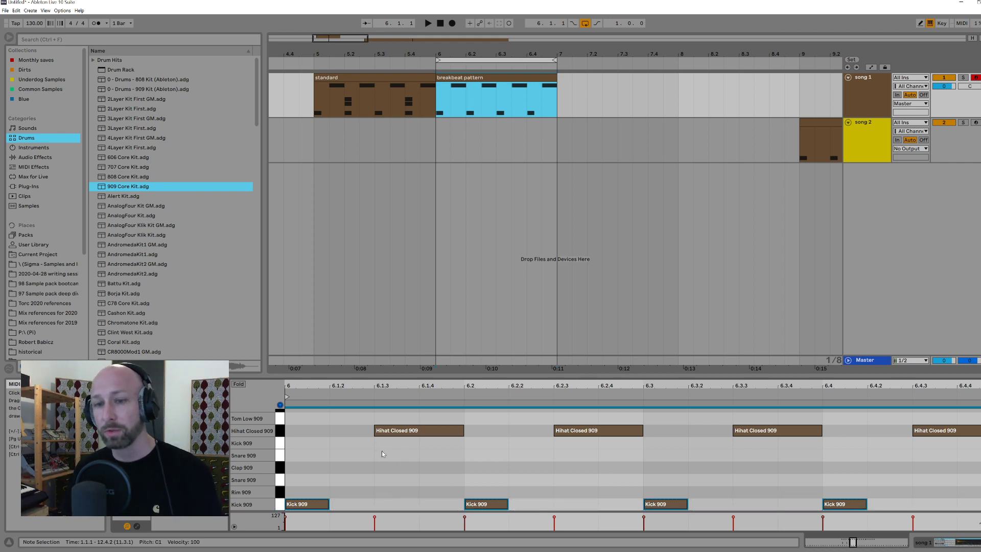
pyautogui.moveTo(385, 453); pyautogui.dragTo(973, 420)
pyautogui.press('Delete')
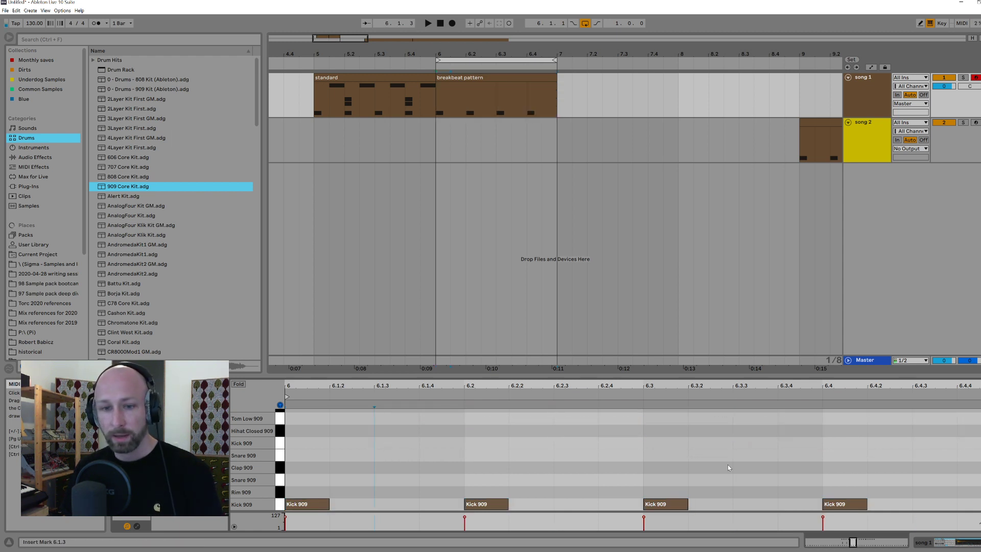
# Step: Move the four kick notes in bar 6 to Hihat Closed 909 and copy them an eighth note later onto the off-beats
pyautogui.moveTo(297, 473); pyautogui.dragTo(864, 511)
pyautogui.press('Up')
pyautogui.press('Up')
pyautogui.press('Up')
pyautogui.press('Up')
pyautogui.press('Up')
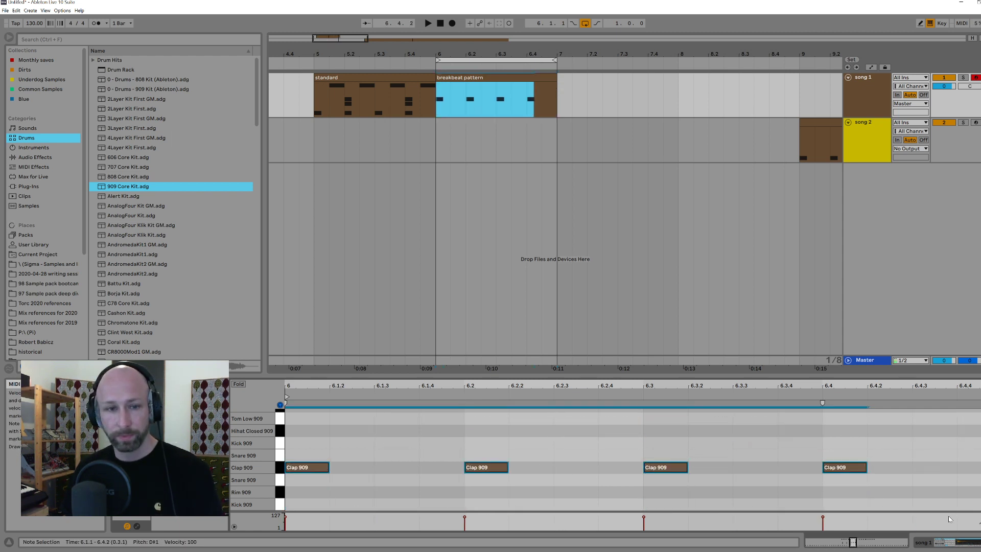
pyautogui.press('Up')
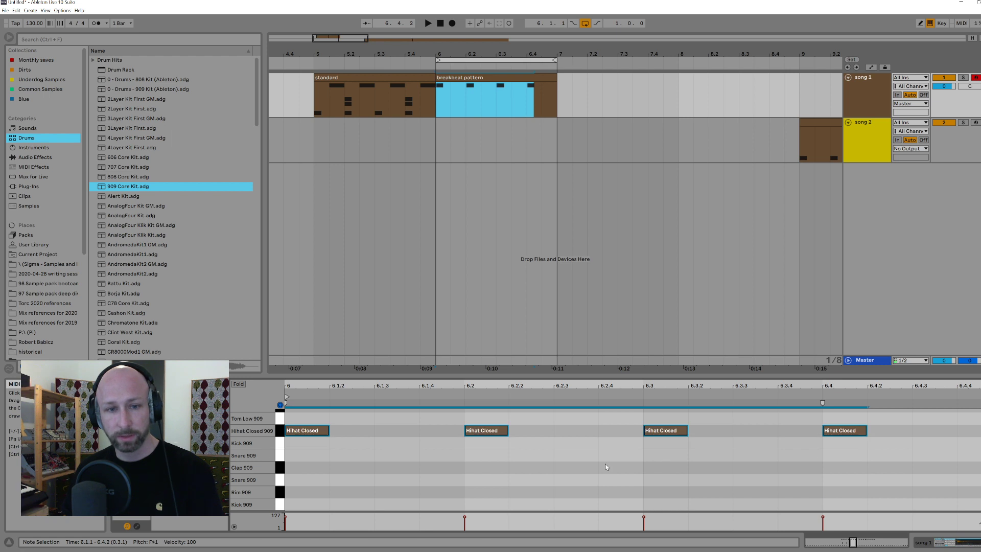
pyautogui.moveTo(302, 433); pyautogui.dragTo(393, 432)
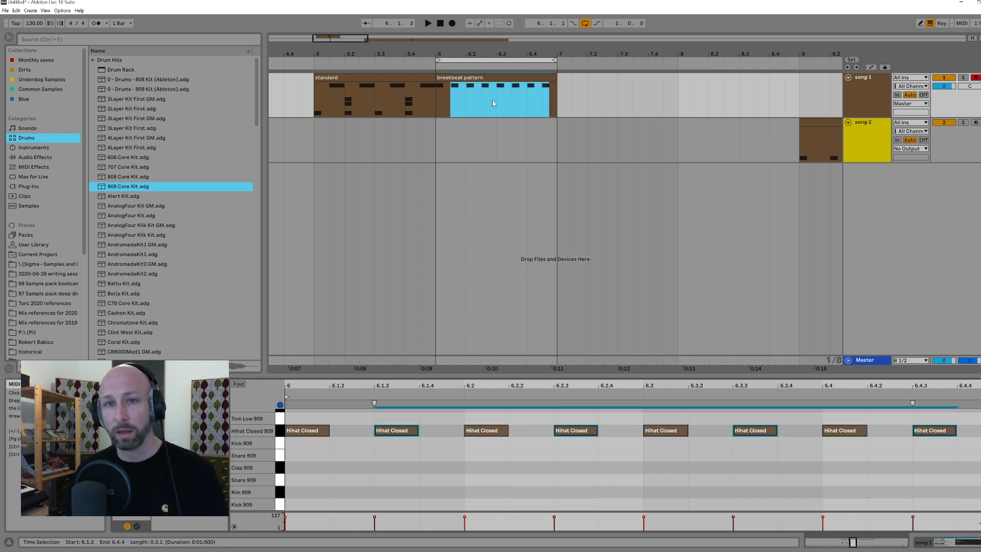
# Step: Select the loop range over bar 6 and play the hi-hat-only breakbeat pattern twice
pyautogui.click(467, 60)
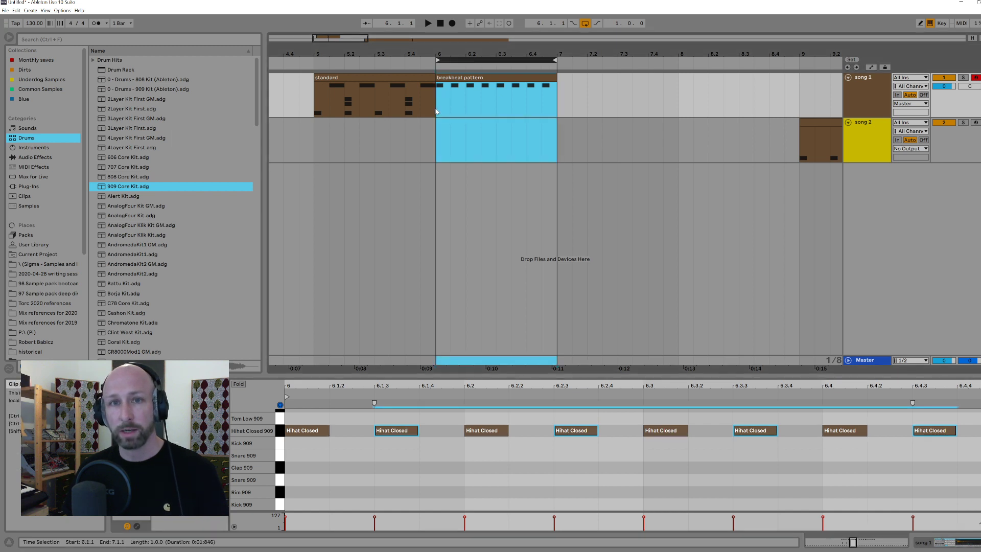
pyautogui.press('space')
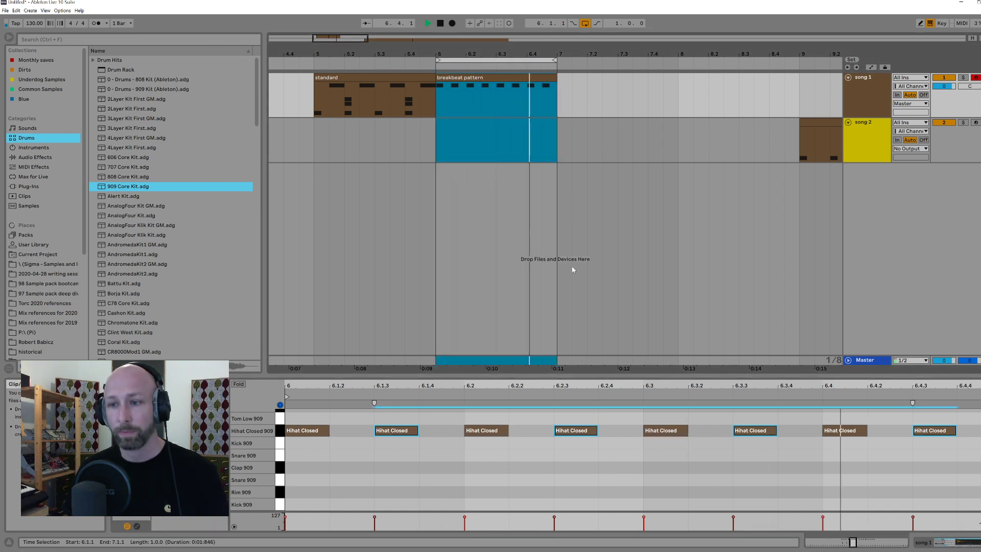
pyautogui.press('space')
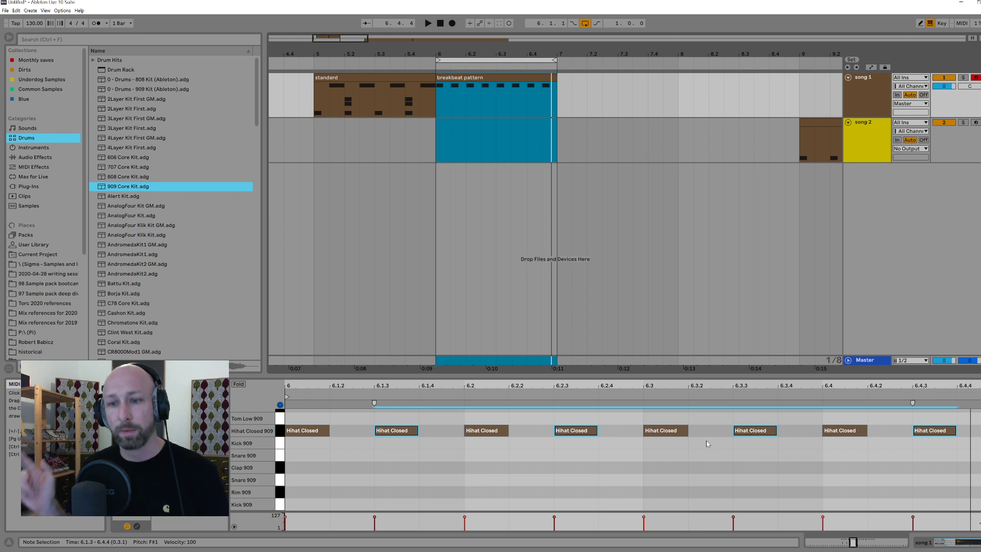
pyautogui.press('space')
pyautogui.press('space')
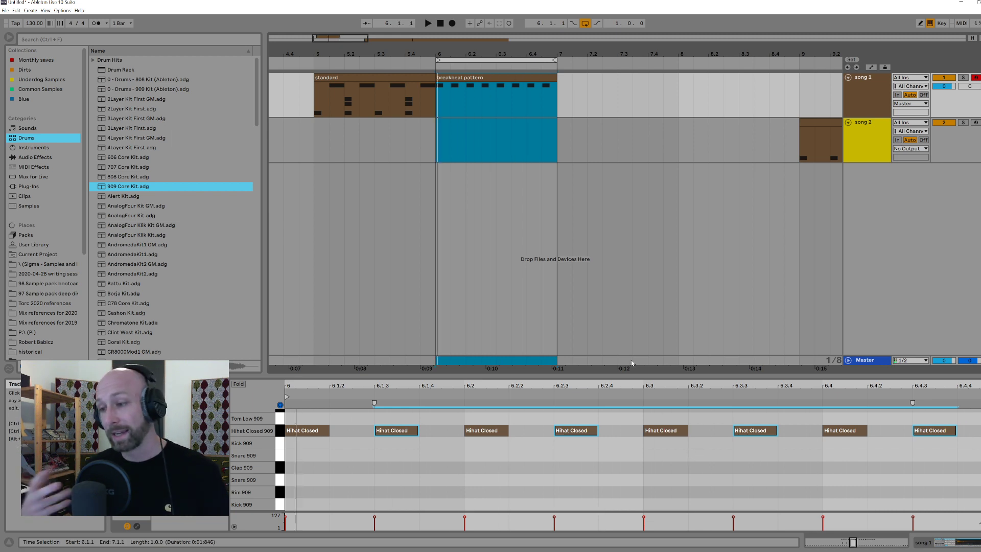
# Step: Add Kick 909 notes at 6.1, 6.2.3 and 6.3.3 in the breakbeat pattern and listen to the loop
pyautogui.doubleClick(294, 505)
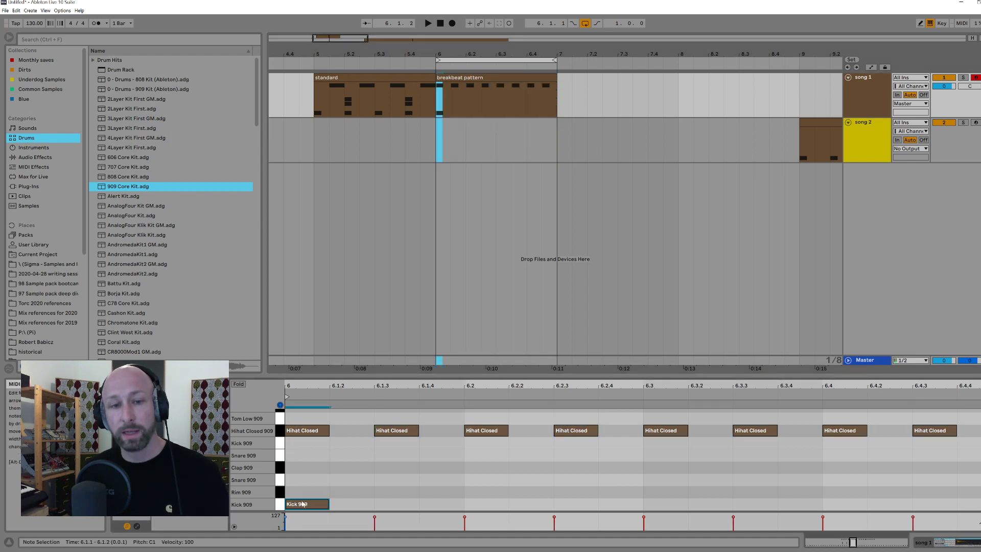
pyautogui.press('space')
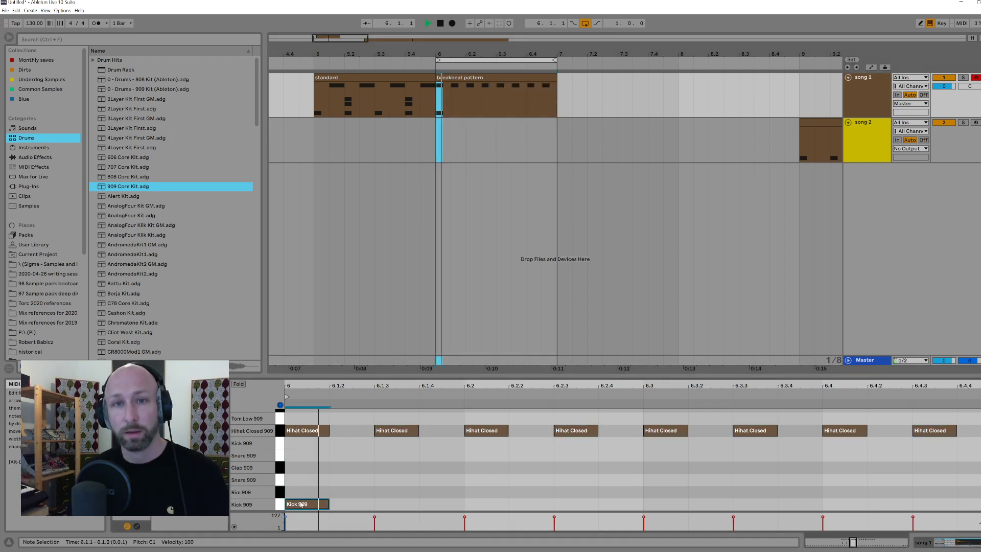
pyautogui.doubleClick(562, 505)
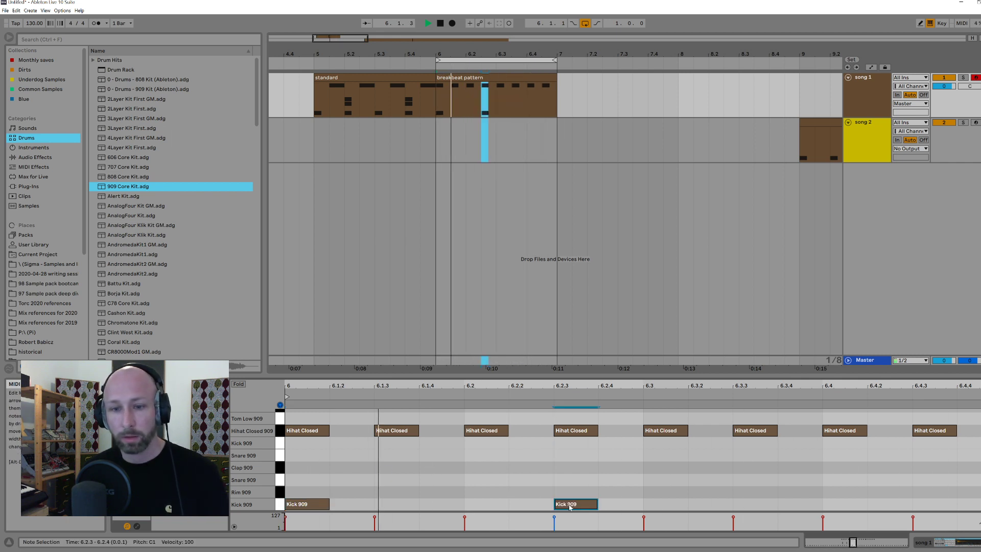
pyautogui.doubleClick(715, 504)
pyautogui.press('Right')
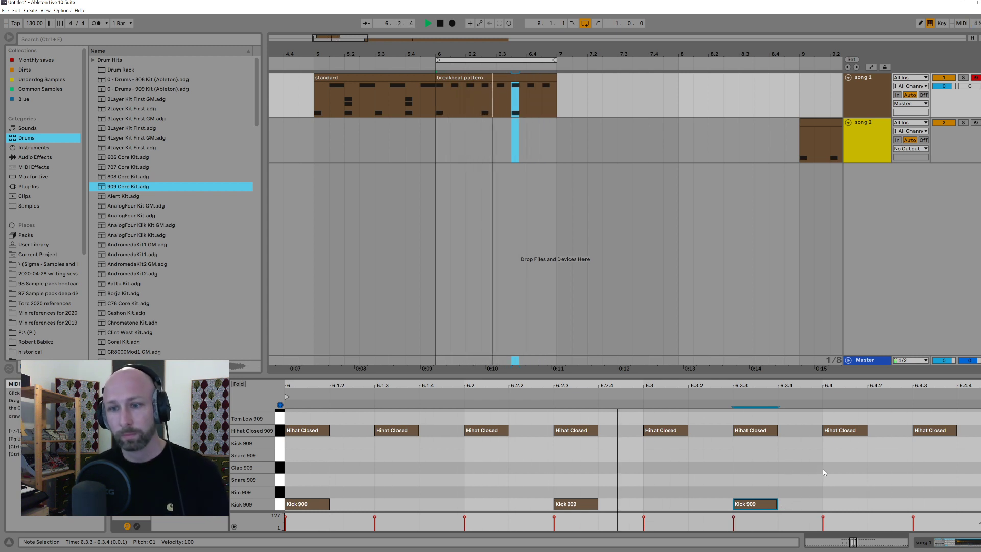
pyautogui.press('space')
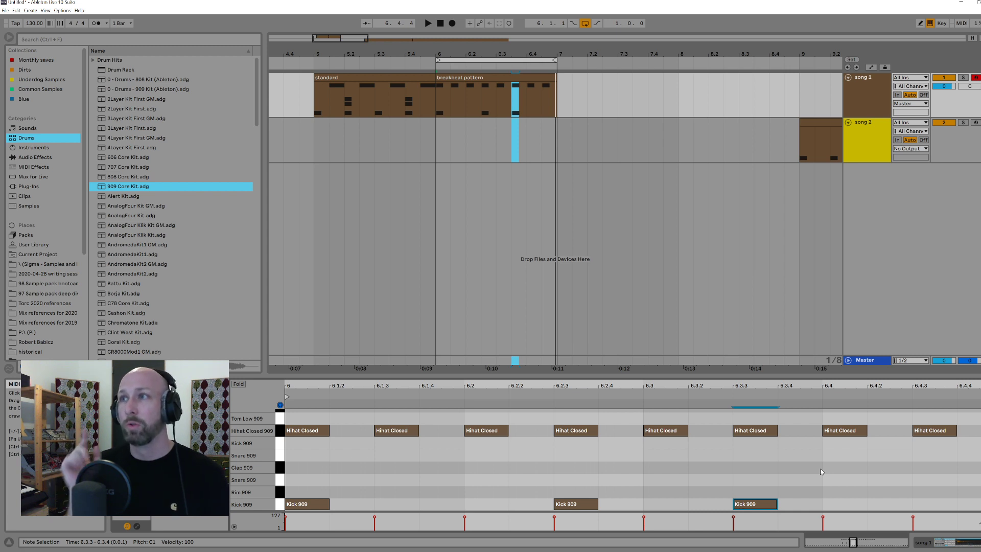
# Step: Add Clap 909 notes on beats 6.2 and 6.4 of the breakbeat pattern
pyautogui.moveTo(296, 484); pyautogui.dragTo(896, 508)
pyautogui.click(823, 492)
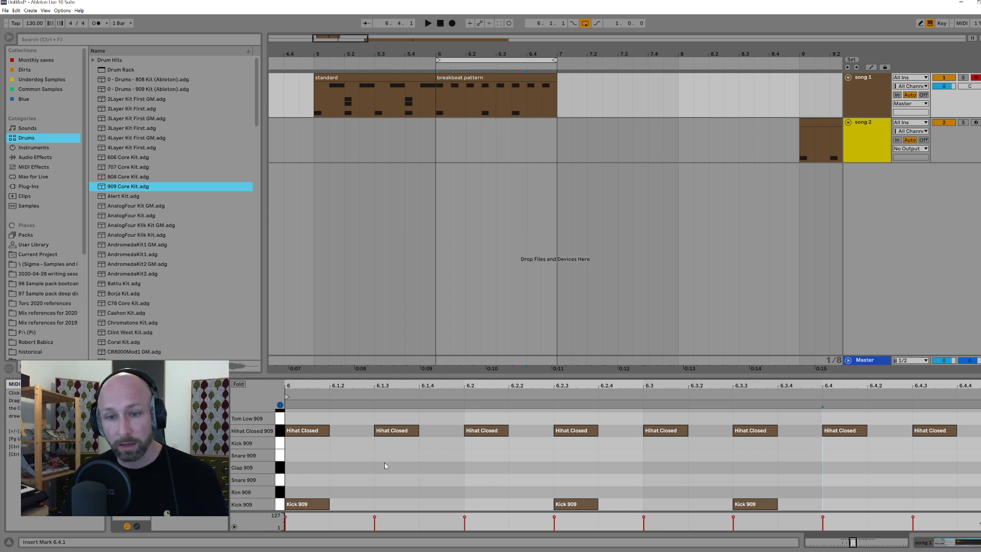
pyautogui.doubleClick(487, 468)
pyautogui.moveTo(486, 468); pyautogui.dragTo(830, 471)
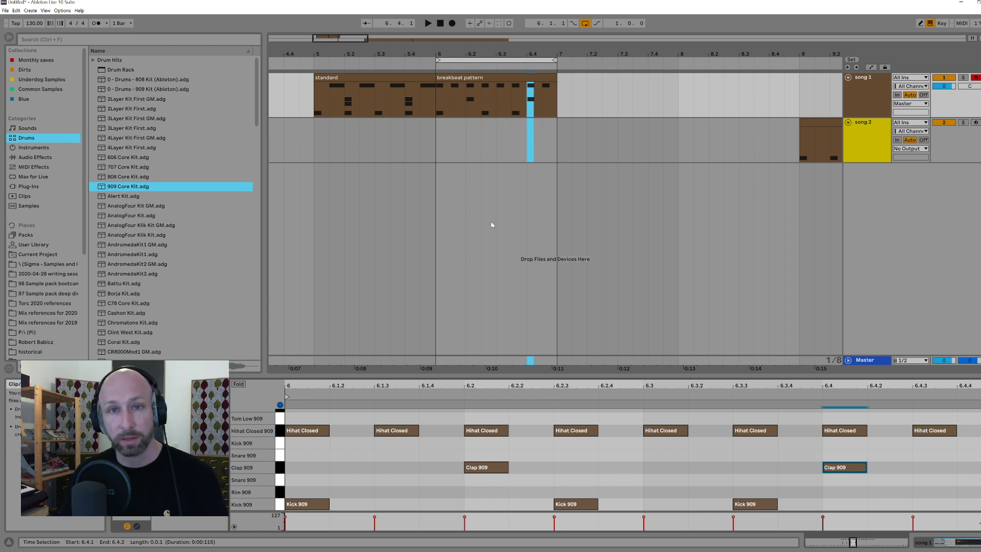
# Step: Play the looped breakbeat pattern from 6.1.1 to hear the kicks, hi-hats and claps together
pyautogui.click(435, 137)
pyautogui.press('space')
pyautogui.click(485, 78)
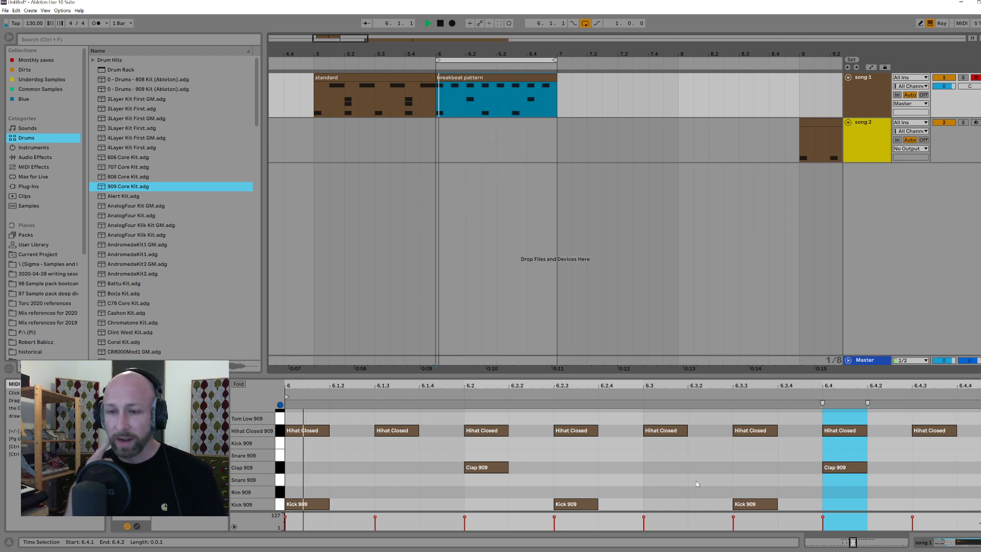
pyautogui.press('space')
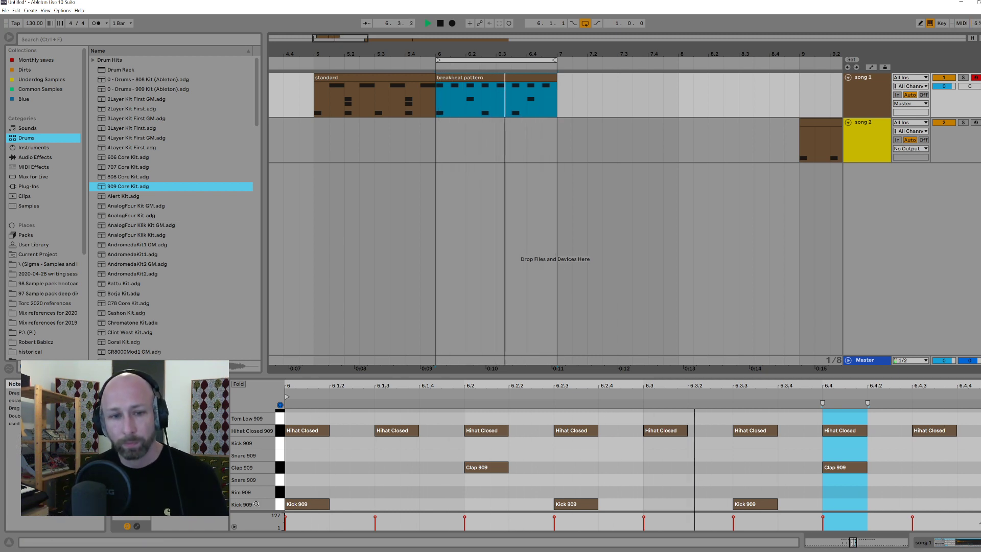
# Step: Deactivate the Kick 909 and Clap 909 notes in bar 6 while listening to the loop, and reactivate them all
pyautogui.click(280, 504)
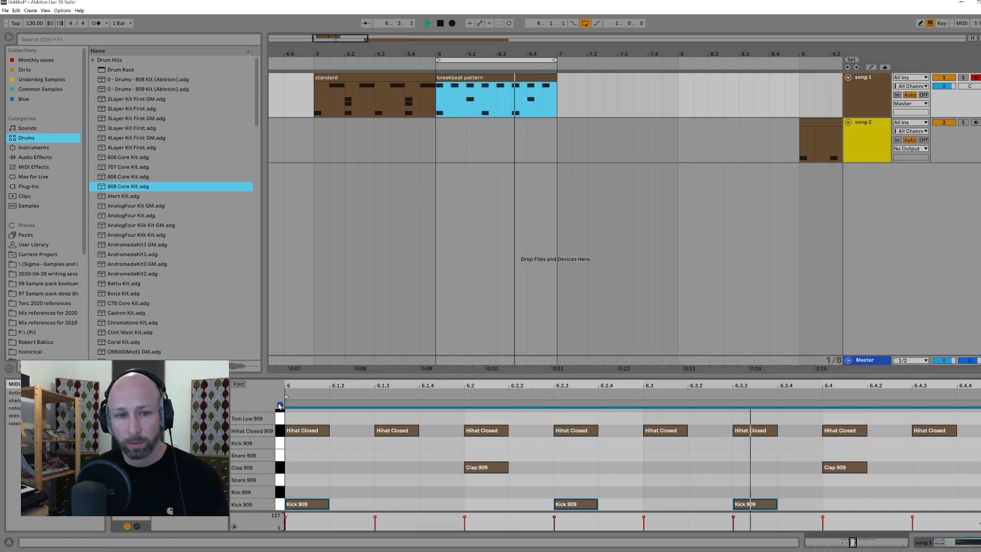
pyautogui.press('0')
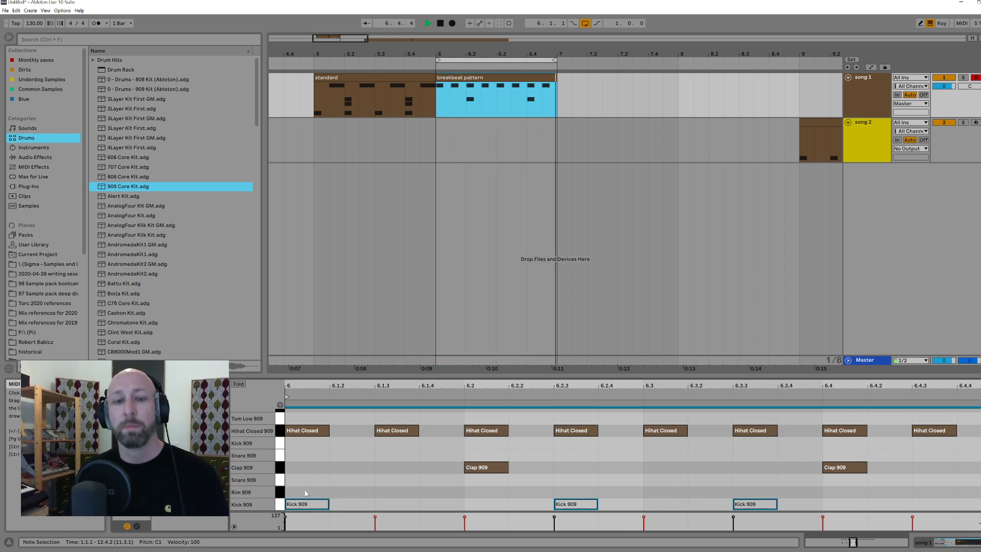
pyautogui.moveTo(430, 477); pyautogui.dragTo(506, 482)
pyautogui.click(280, 466)
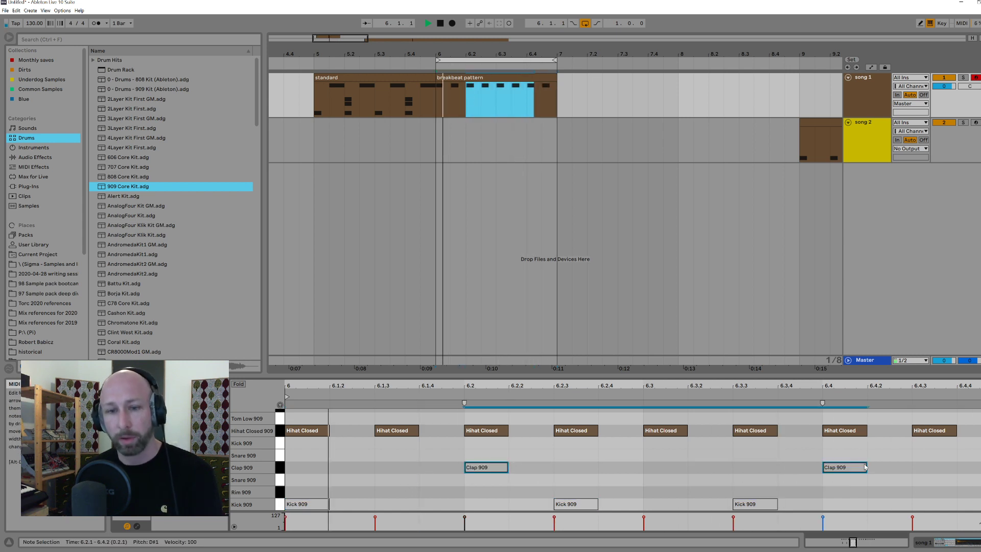
pyautogui.moveTo(298, 462); pyautogui.dragTo(873, 478)
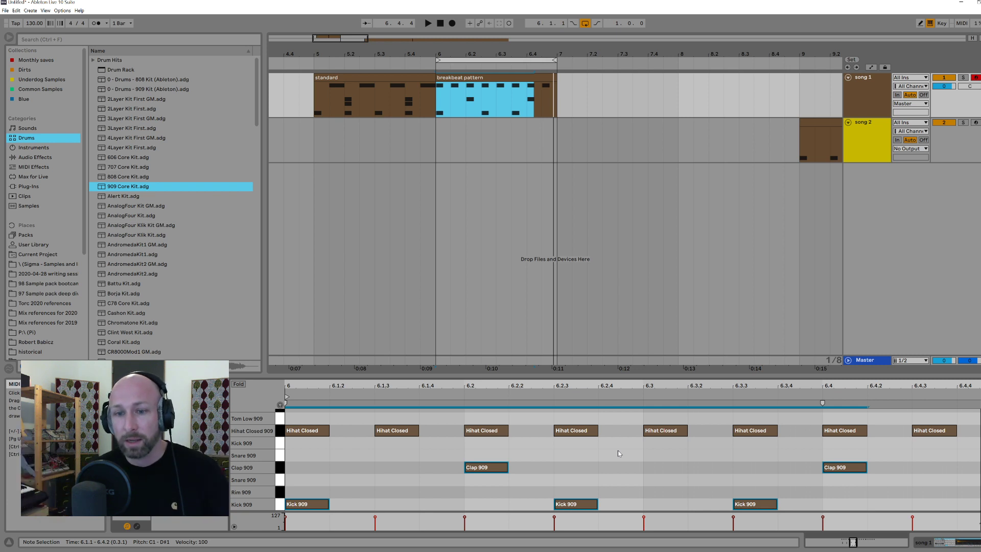
# Step: Delete all Hihat Closed 909 notes in bar 6, dismissing the notification that pops up
pyautogui.click(289, 431)
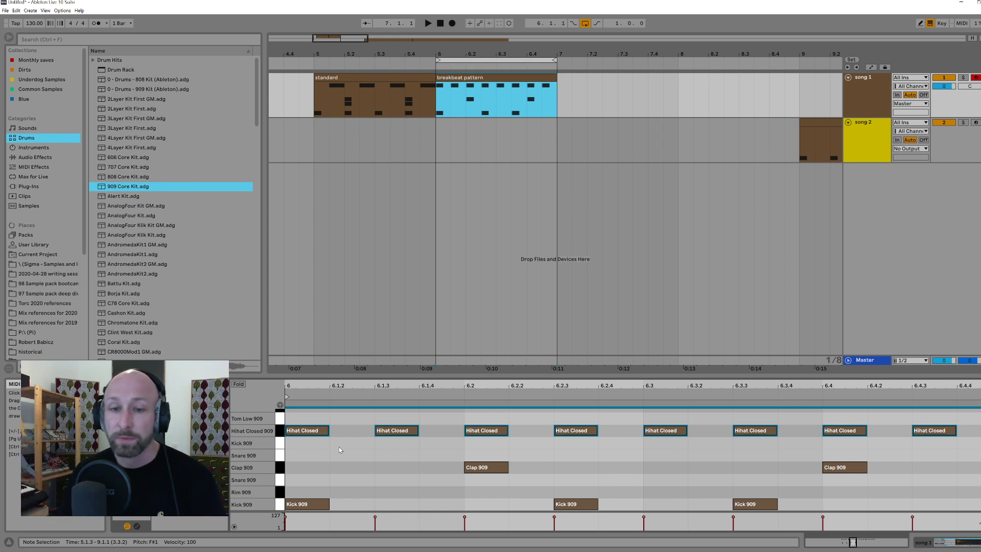
pyautogui.moveTo(303, 443); pyautogui.dragTo(978, 436)
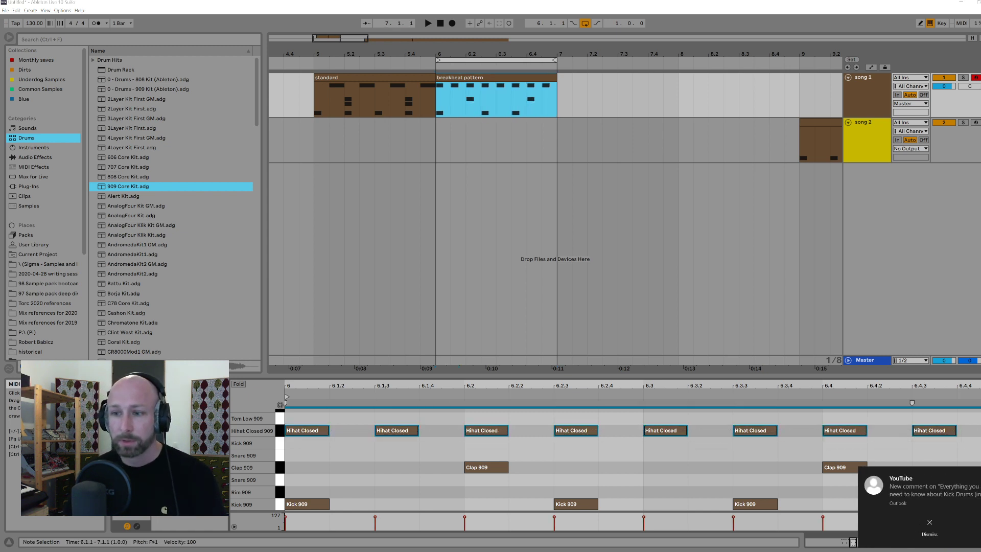
pyautogui.click(929, 524)
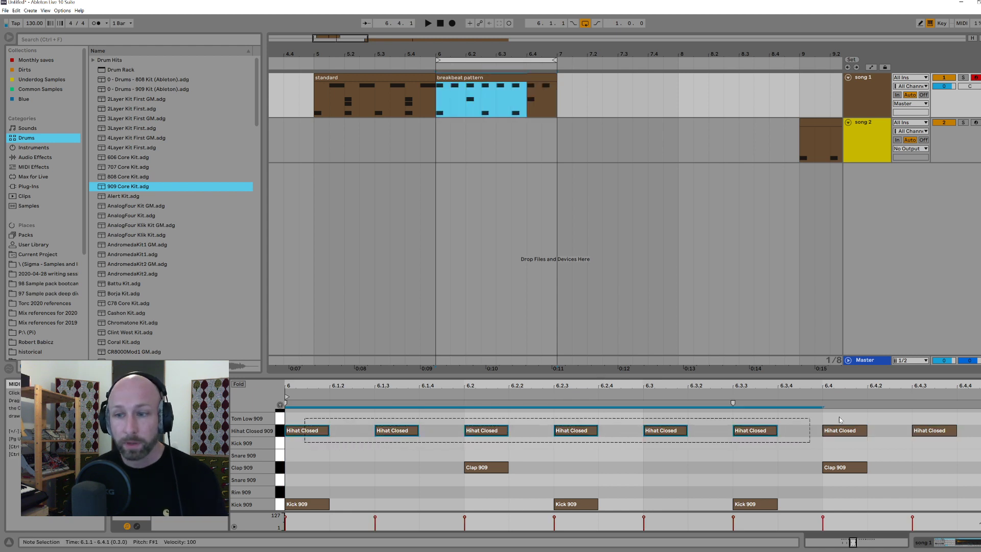
pyautogui.press('Delete')
# Step: Remove the clap on beat 6.2 and move the clap from beat 6.4 to beat 6.3
pyautogui.click(488, 467)
pyautogui.click(351, 446)
pyautogui.click(486, 468)
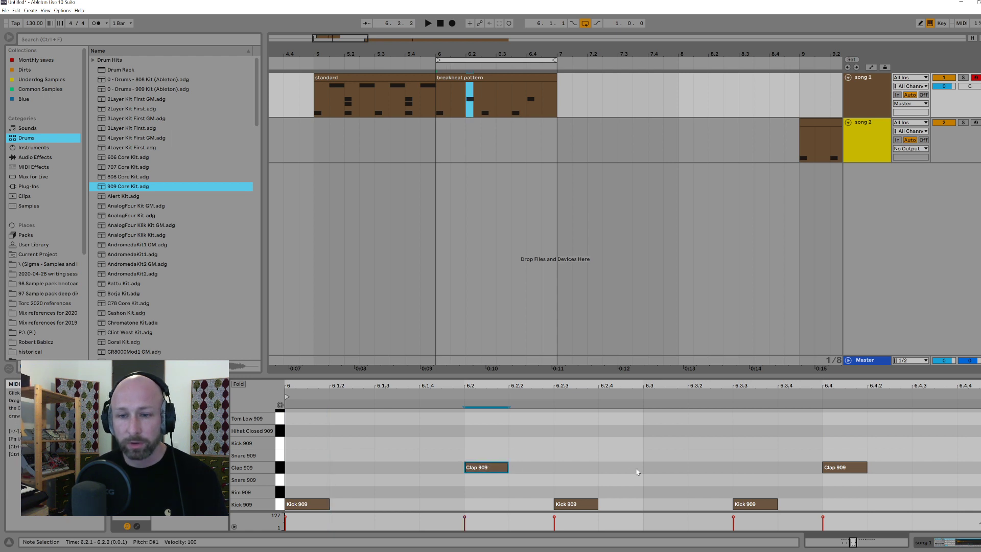
pyautogui.moveTo(424, 455); pyautogui.dragTo(526, 486)
pyautogui.press('Delete')
pyautogui.moveTo(862, 446); pyautogui.dragTo(840, 468)
pyautogui.press('Left')
pyautogui.press('Left')
pyautogui.press('Left')
pyautogui.press('Left')
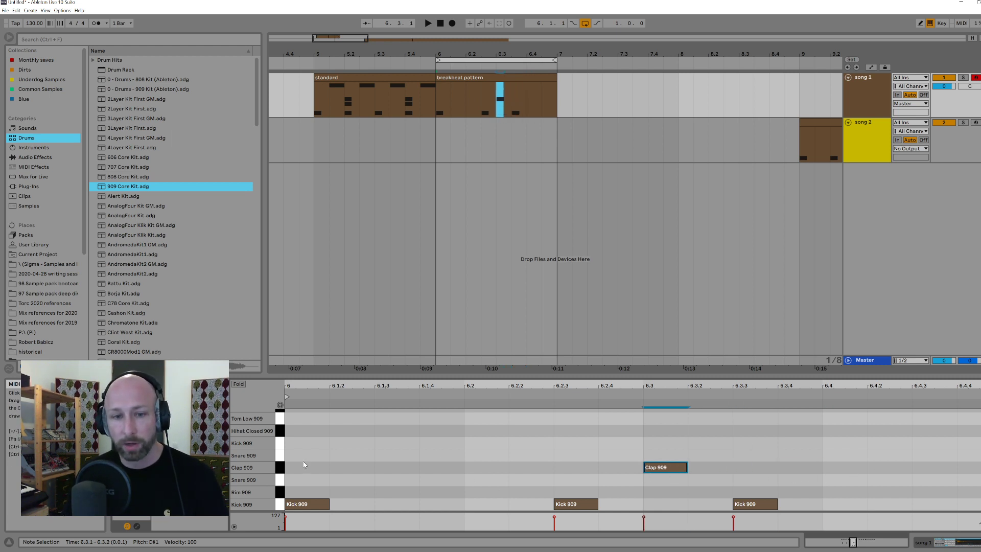
# Step: Play the loop, add a Hihat Closed 909 note at 6.1.1 and duplicate it every eighth note across bar 6
pyautogui.click(288, 453)
pyautogui.press('space')
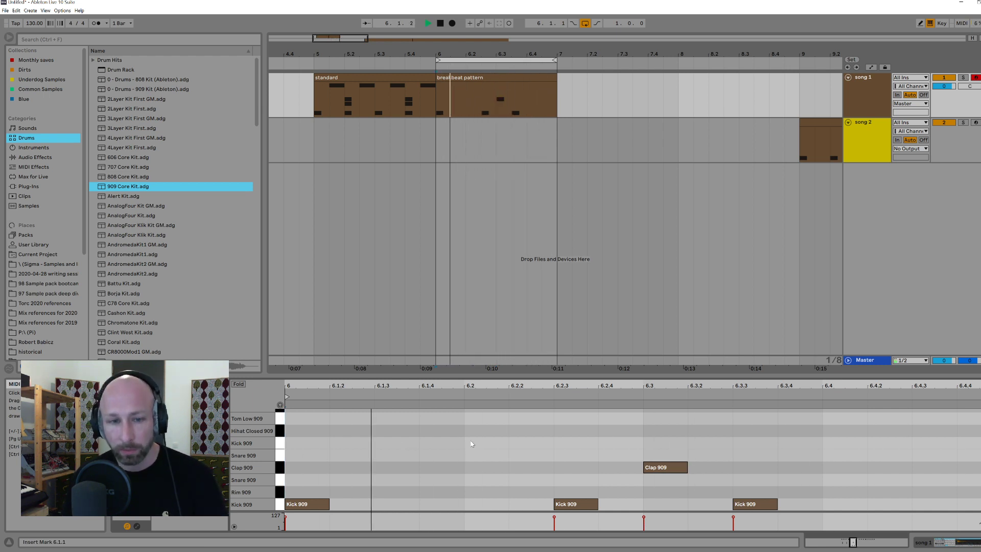
pyautogui.doubleClick(305, 431)
pyautogui.moveTo(302, 410); pyautogui.dragTo(361, 444)
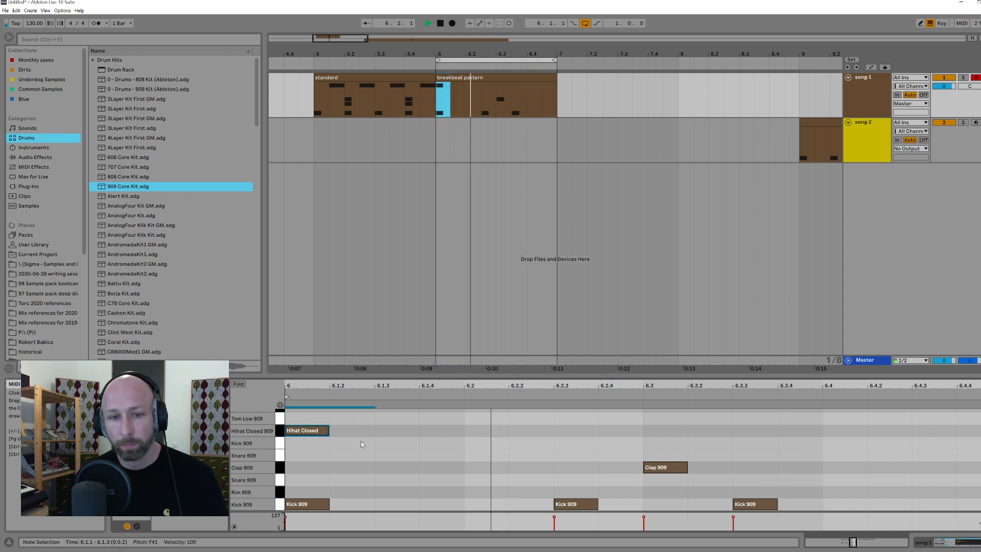
pyautogui.hotkey('ctrl', 'd')
pyautogui.hotkey('ctrl', 'd')
pyautogui.hotkey('ctrl', 'd')
pyautogui.hotkey('ctrl', 'd')
pyautogui.hotkey('ctrl', 'd')
pyautogui.hotkey('ctrl', 'd')
pyautogui.hotkey('ctrl', 'd')
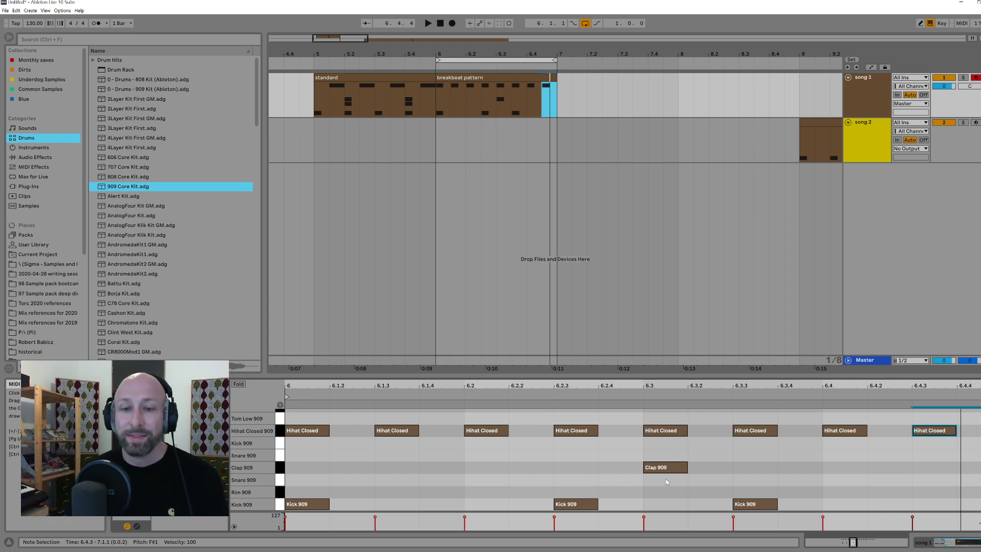
# Step: Examine the half-time pattern in bar 6, checking the clap on 6.3, the kick on 6.1 and the length of beat one
pyautogui.moveTo(600, 455); pyautogui.dragTo(629, 450)
pyautogui.click(629, 450)
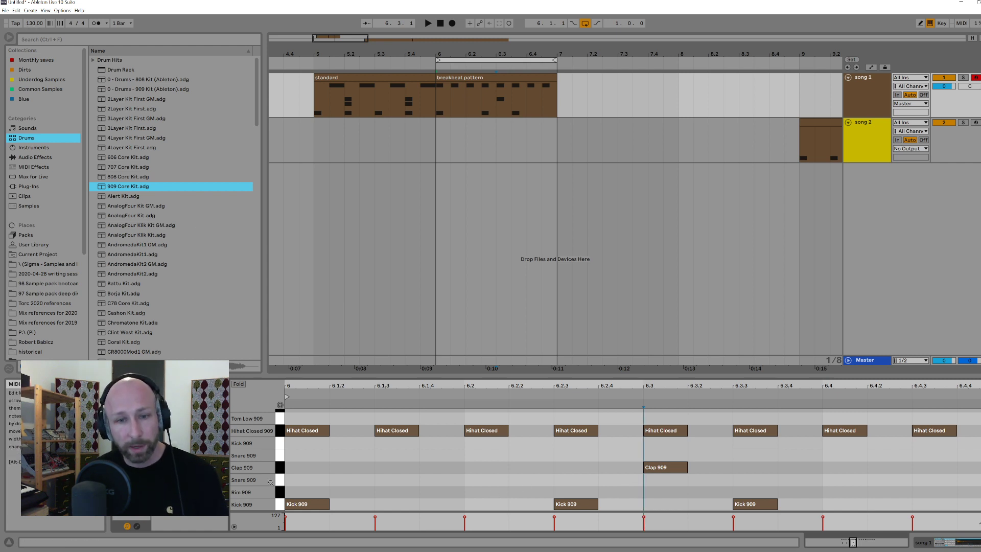
pyautogui.click(662, 468)
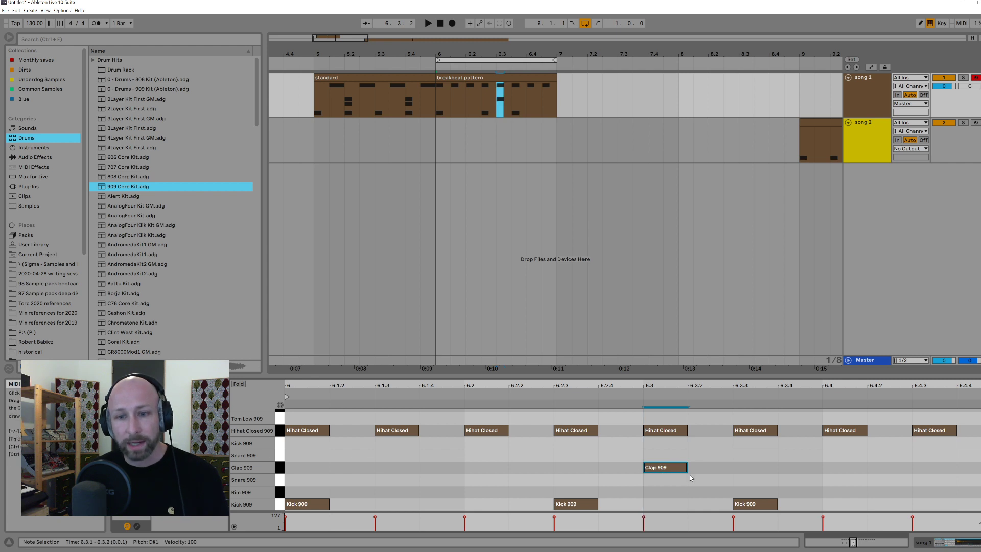
pyautogui.click(306, 504)
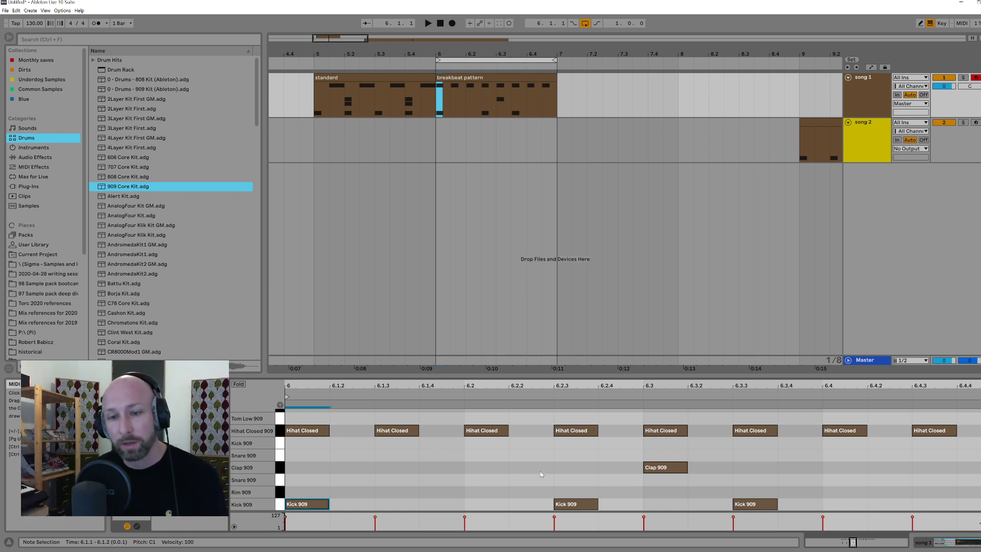
pyautogui.click(599, 481)
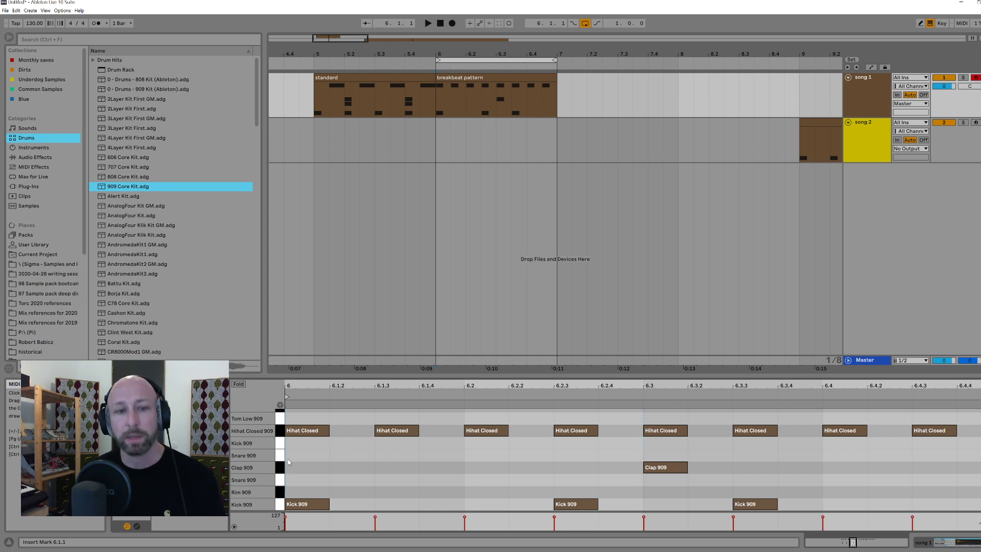
pyautogui.moveTo(286, 404); pyautogui.dragTo(960, 404)
pyautogui.click(977, 505)
pyautogui.moveTo(977, 504); pyautogui.dragTo(458, 506)
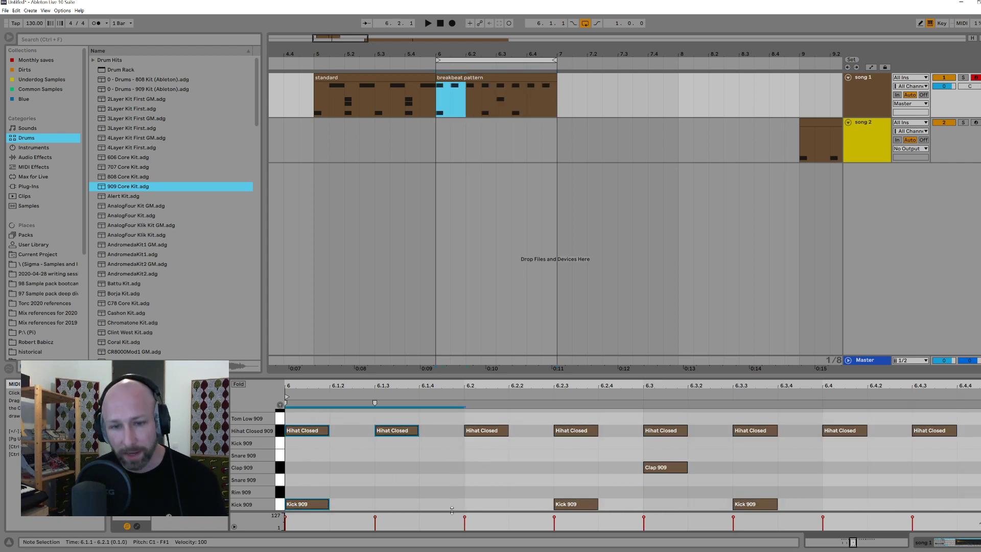
pyautogui.click(463, 508)
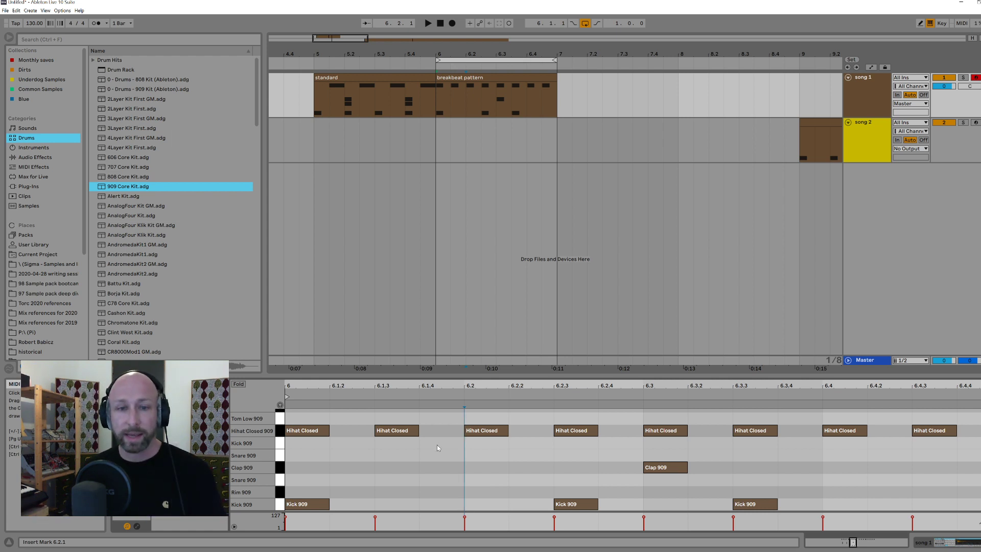
# Step: Delete the off-beat hi-hats at 6.1.3, 6.2.3, 6.3.3 and 6.4.3 in the breakbeat pattern
pyautogui.click(391, 430)
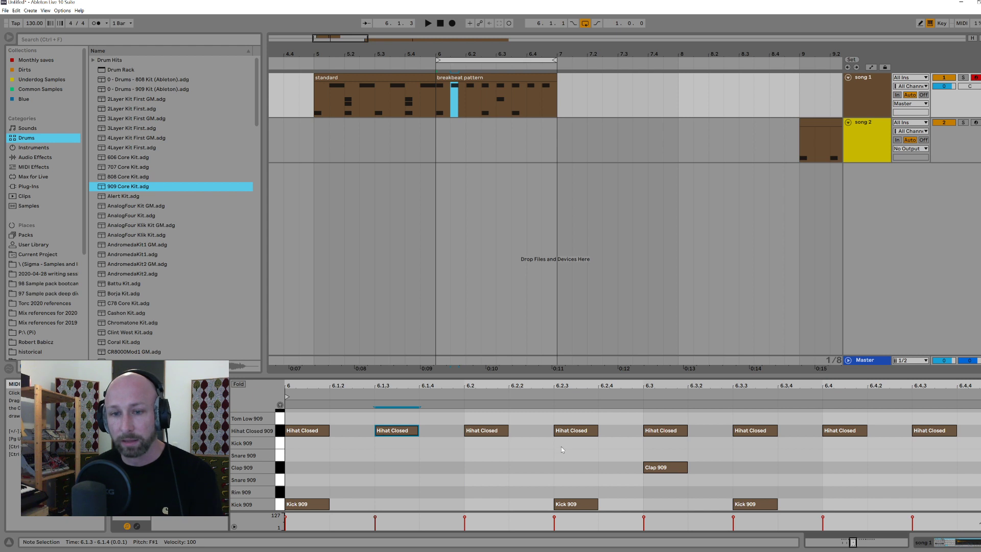
pyautogui.press('Delete')
pyautogui.click(567, 430)
pyautogui.press('Delete')
pyautogui.click(751, 430)
pyautogui.press('Delete')
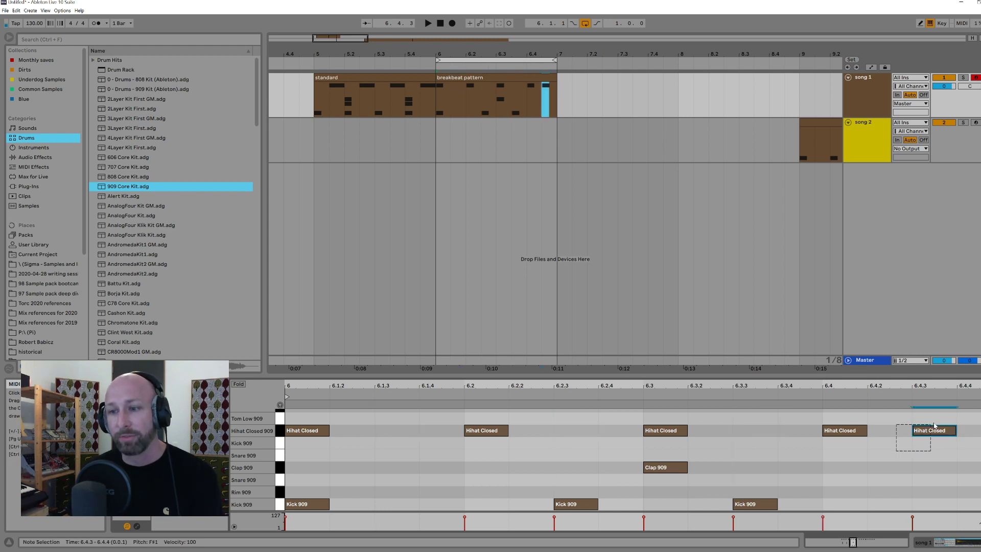
pyautogui.click(917, 431)
pyautogui.press('Delete')
# Step: Move the four remaining hi-hats in bar 6 an eighth note later onto the off-beats
pyautogui.click(283, 435)
pyautogui.hscroll(5, 339, 431)
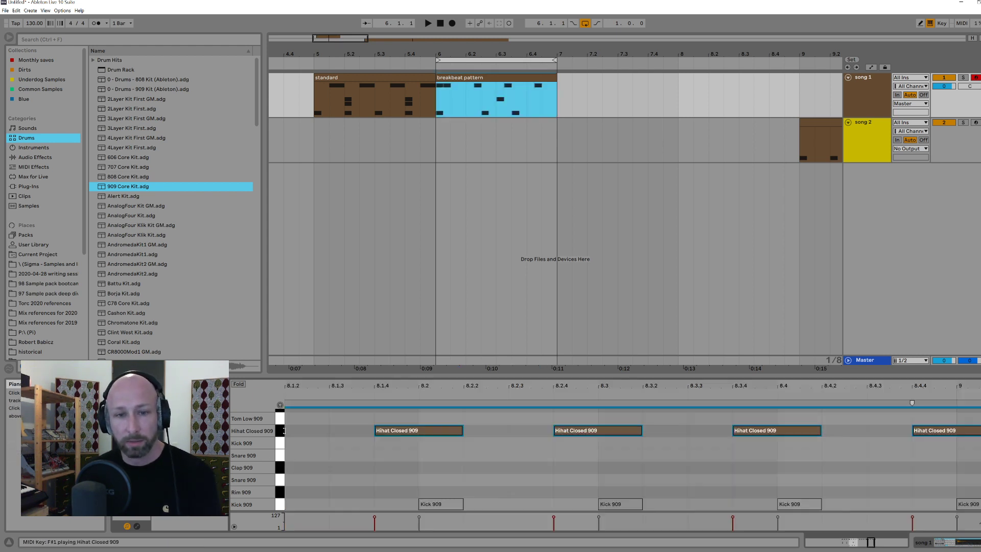
pyautogui.hscroll(-8, 339, 432)
pyautogui.moveTo(592, 385); pyautogui.dragTo(565, 441)
pyautogui.moveTo(335, 415); pyautogui.dragTo(831, 444)
pyautogui.moveTo(334, 432); pyautogui.dragTo(454, 437)
# Step: Play the loop from 6.1.1, adding Hihat Closed 909 notes on beats 6.1 to 6.4 and deactivating them
pyautogui.click(320, 462)
pyautogui.press('space')
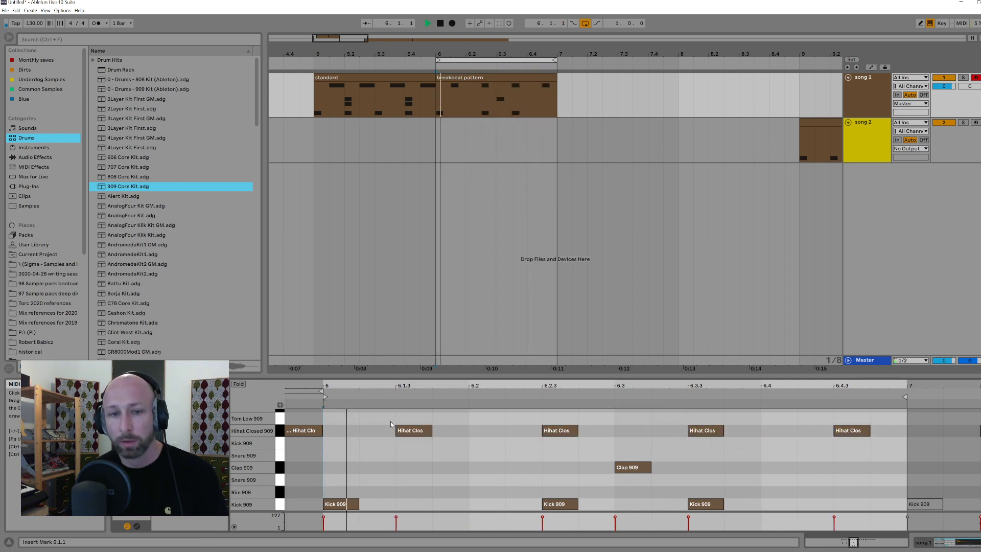
pyautogui.click(377, 425)
pyautogui.moveTo(377, 425); pyautogui.dragTo(777, 430)
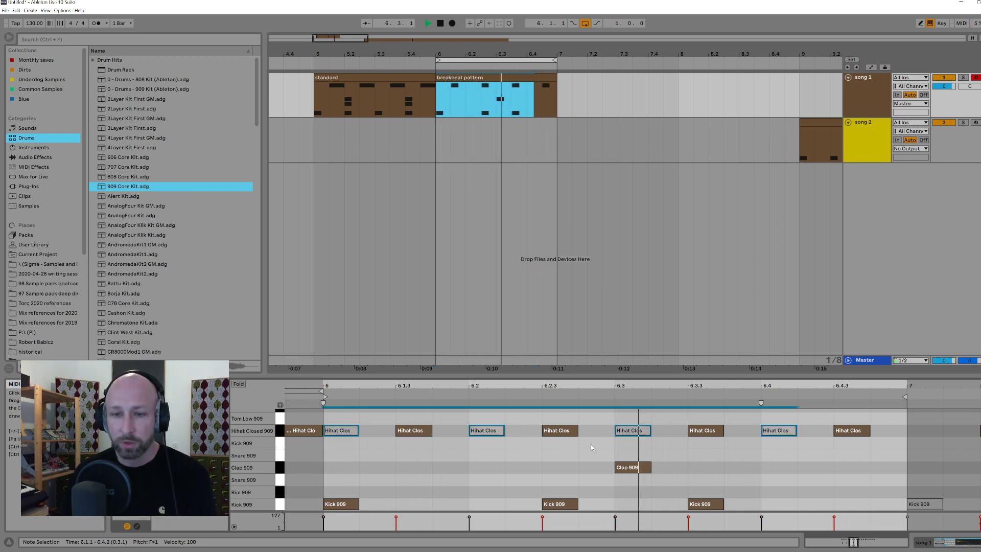
pyautogui.press('space')
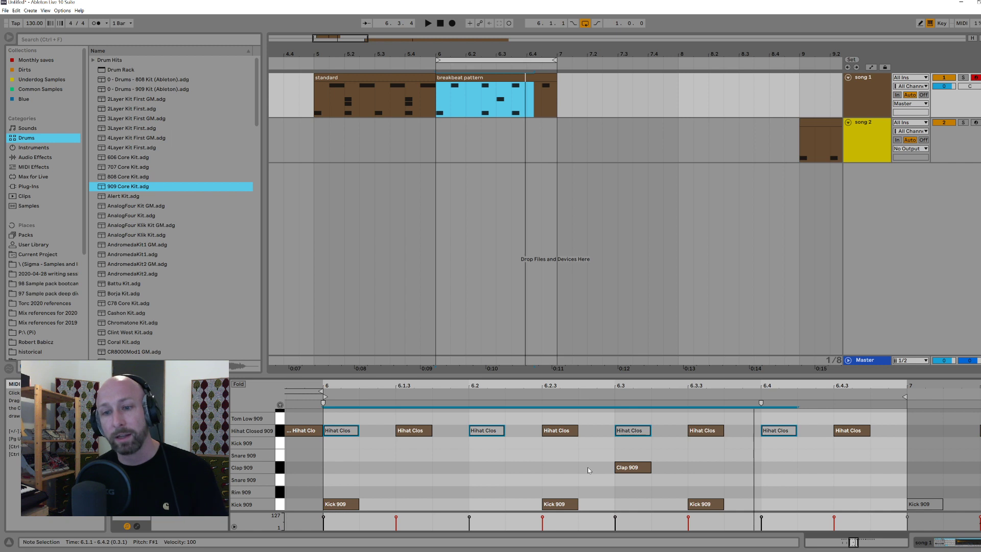
pyautogui.click(685, 478)
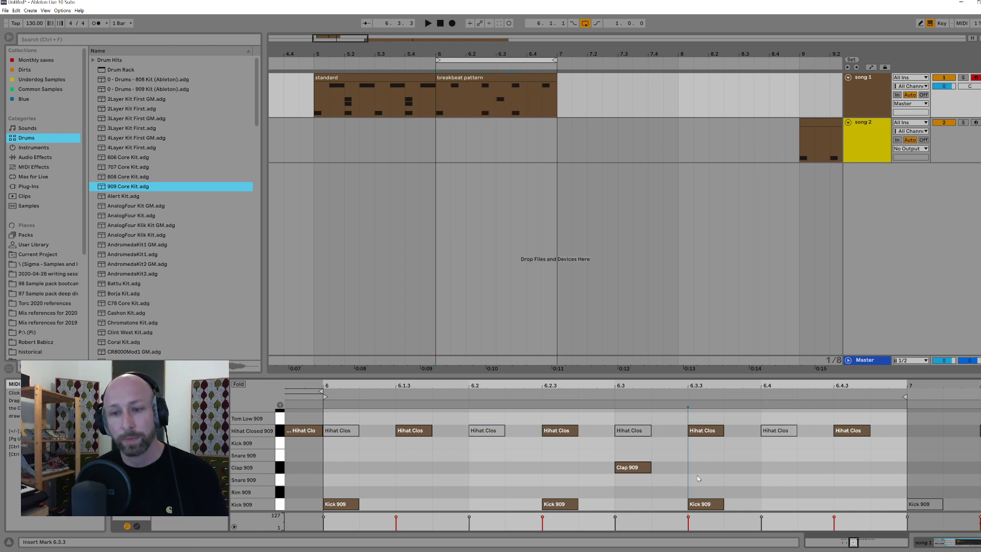